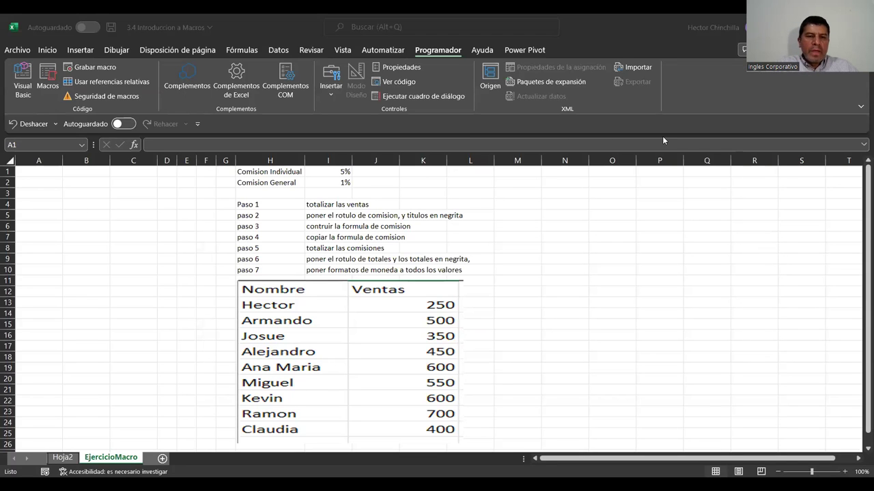
click(168, 258)
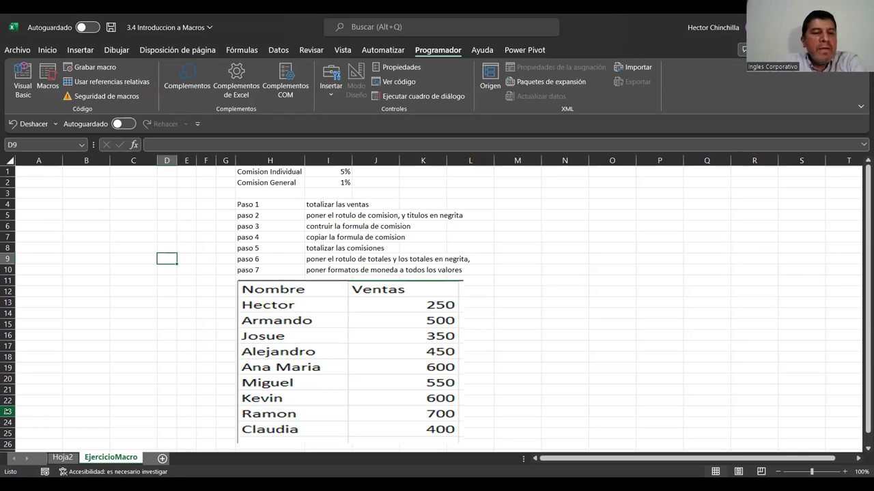
key(Left)
key(Left)
key(Left)
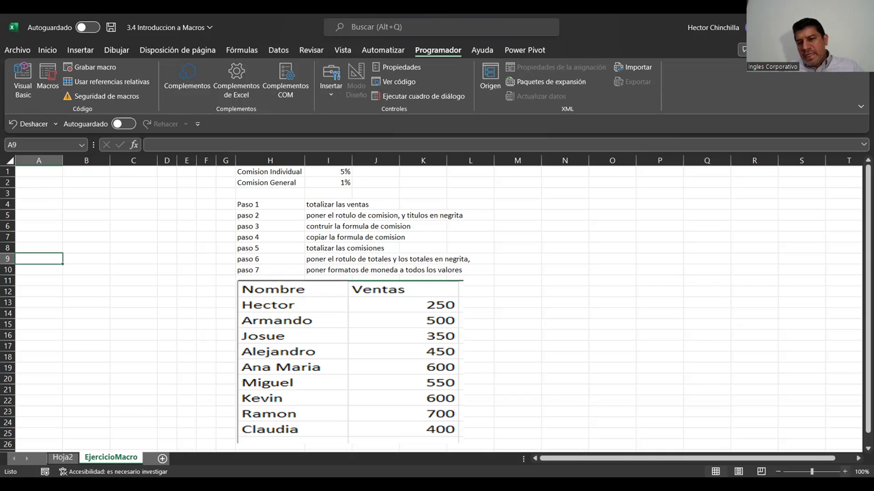
scroll(436, 304, up, 2)
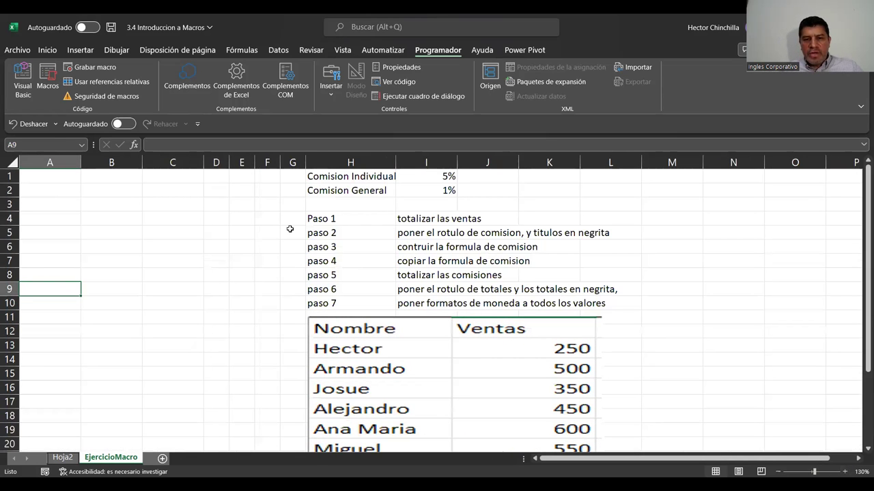
click(144, 319)
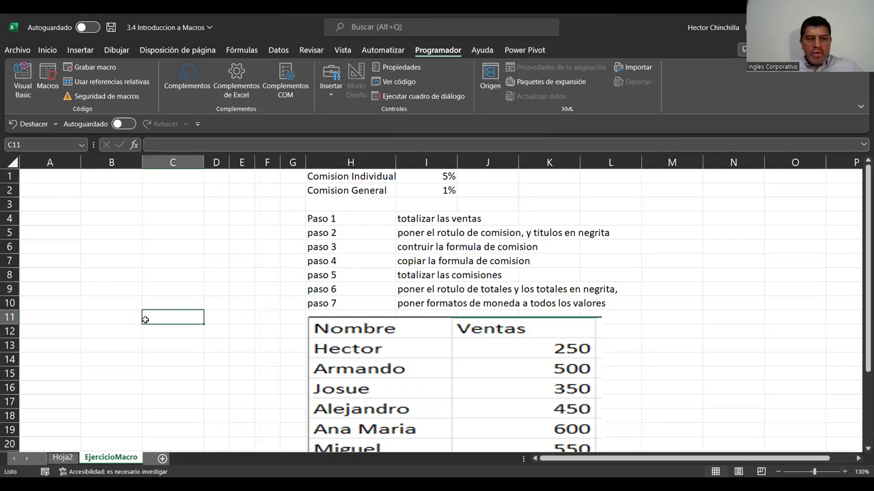
click(69, 301)
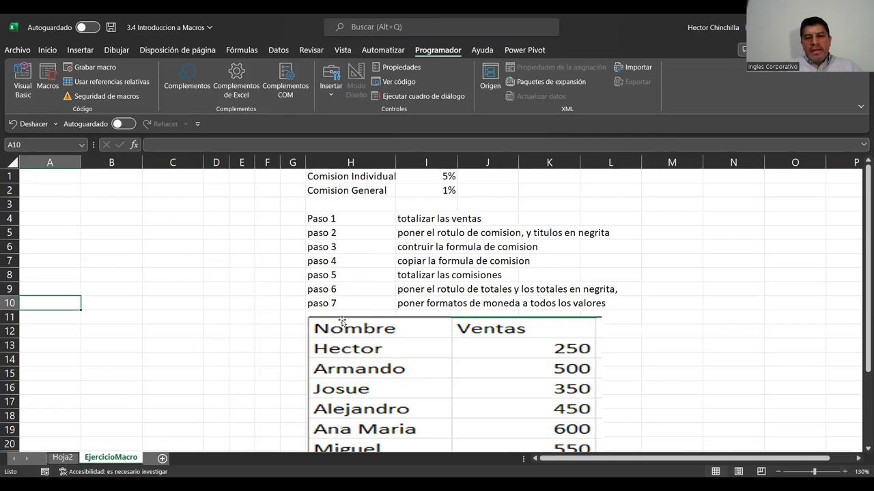
Step: Examine the picture of the names and sales table below the numbered step list
scroll(341, 326, down, 2)
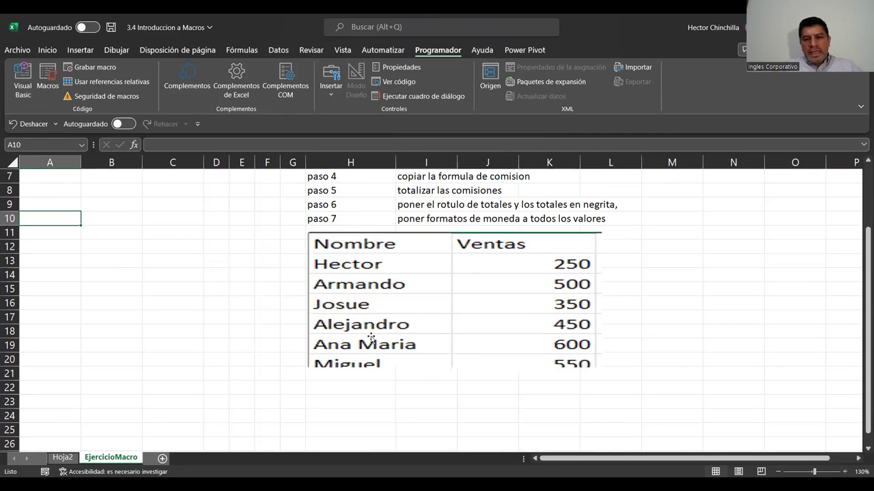
click(360, 328)
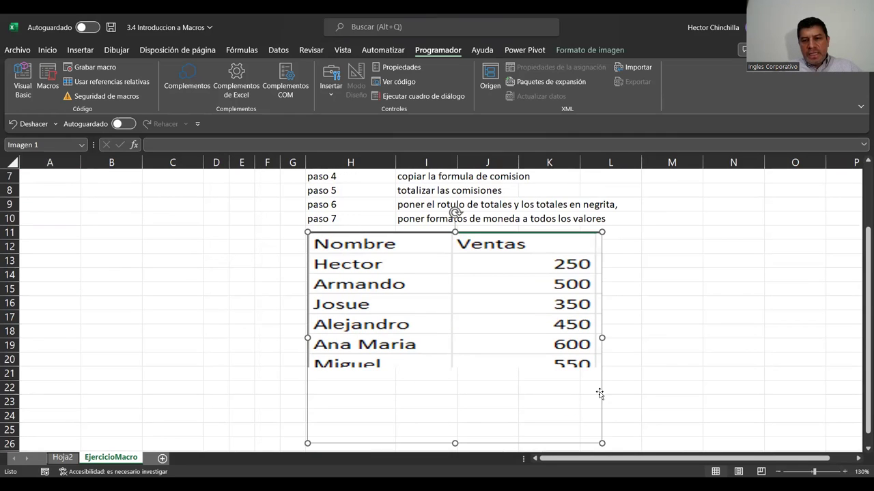
click(628, 288)
click(475, 297)
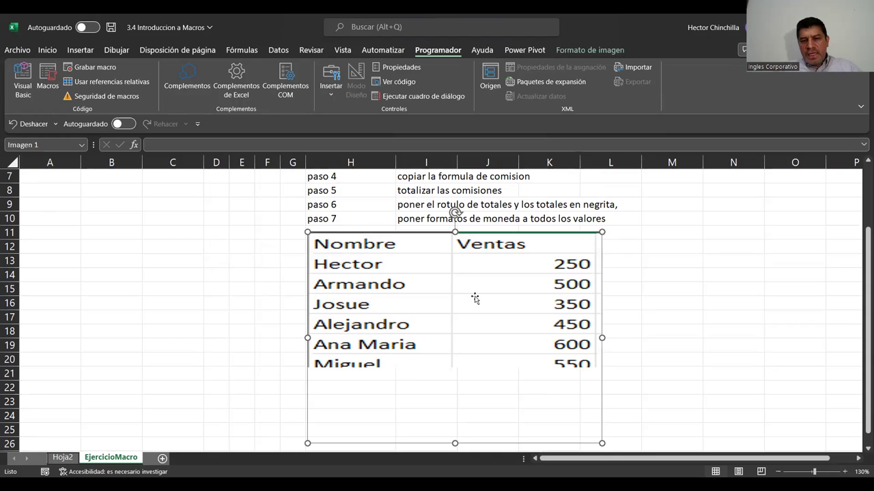
click(779, 472)
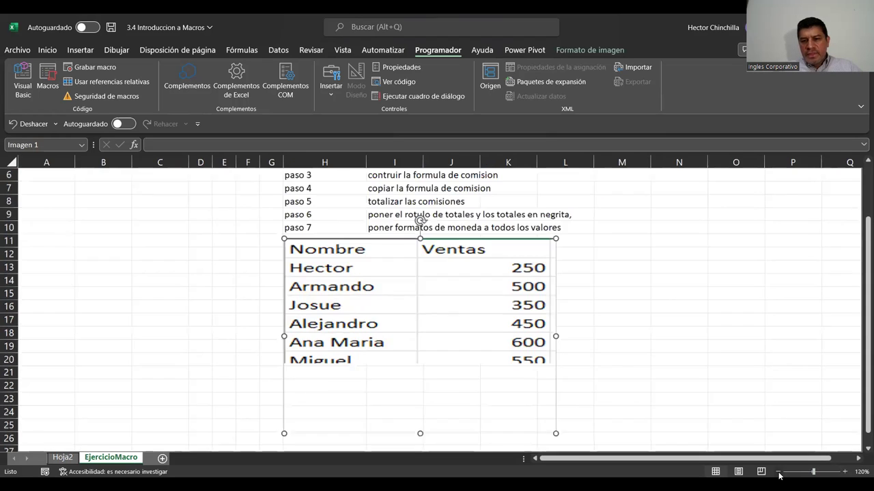
click(779, 472)
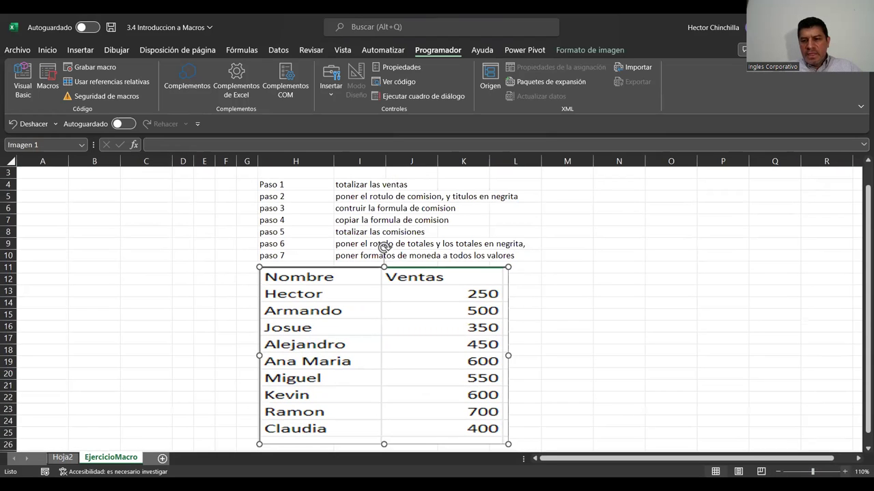
click(845, 472)
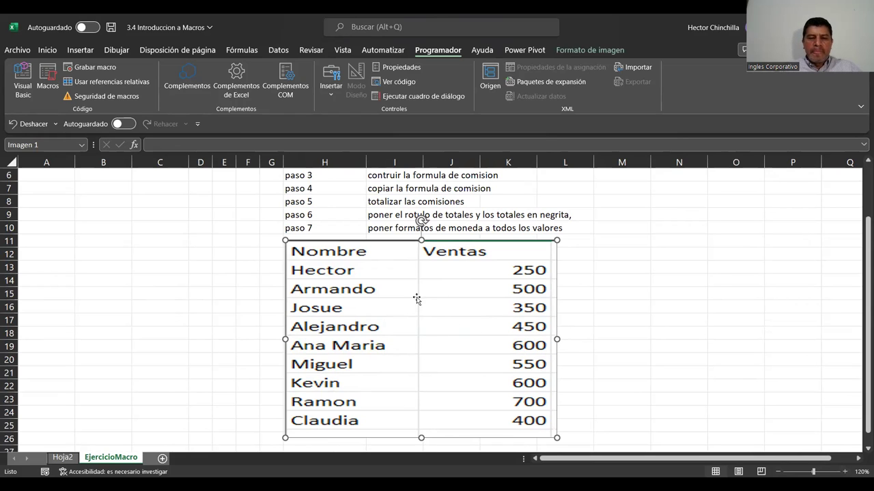
click(209, 303)
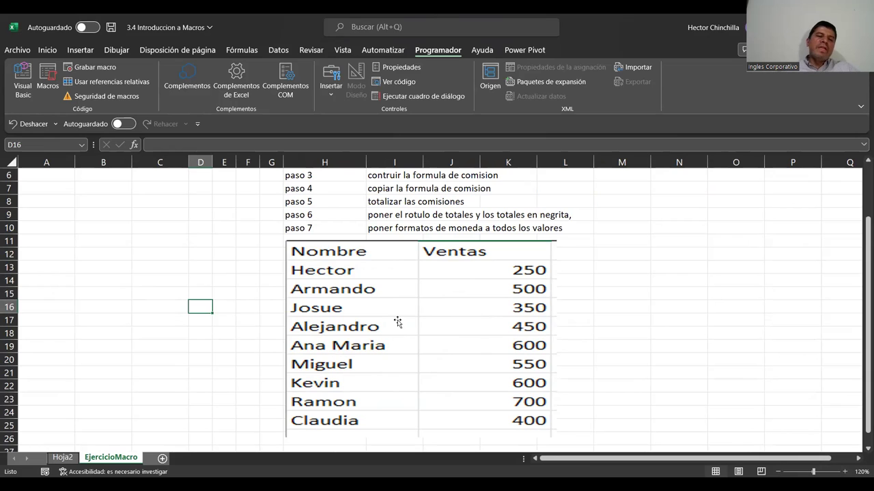
Step: Move the sales table picture beside the step list, with its upper edge in row 1 starting at column M
scroll(132, 257, up, 2)
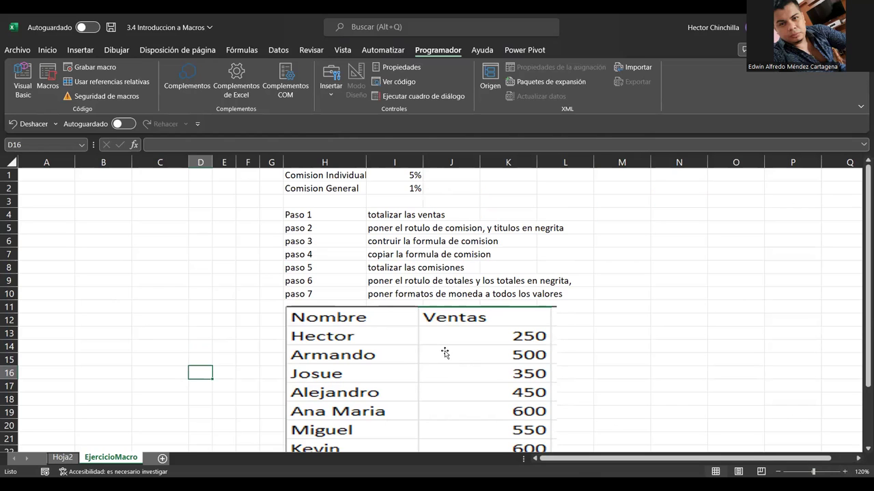
drag(443, 358, 754, 226)
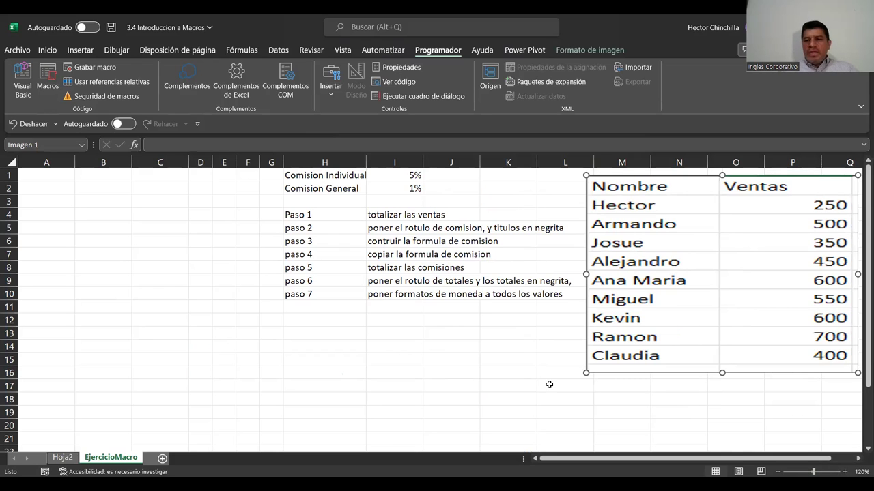
click(845, 472)
click(170, 352)
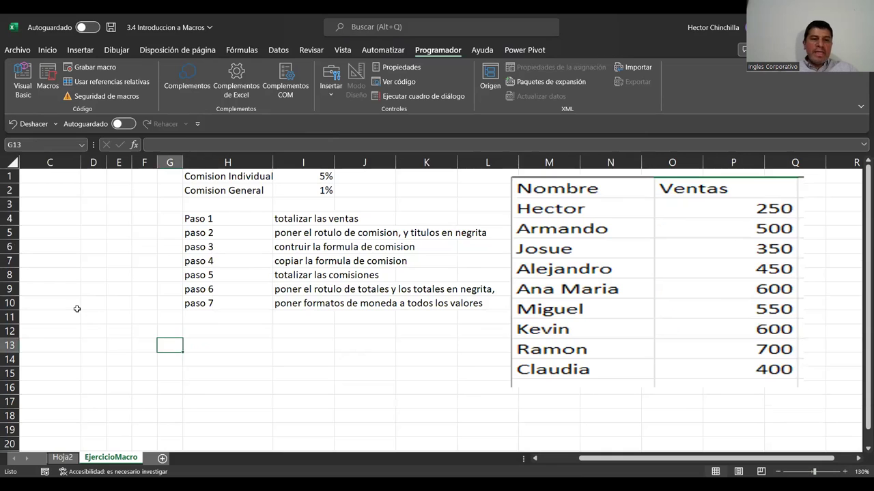
Step: Shrink the sales table picture and place it right after the step list so both its columns fit in view
click(74, 307)
key(Left)
key(Left)
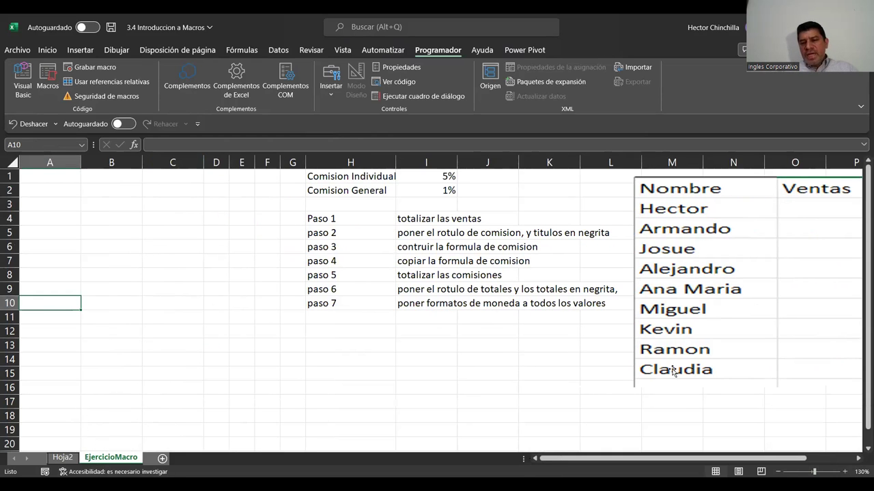
click(695, 314)
drag(629, 176, 675, 233)
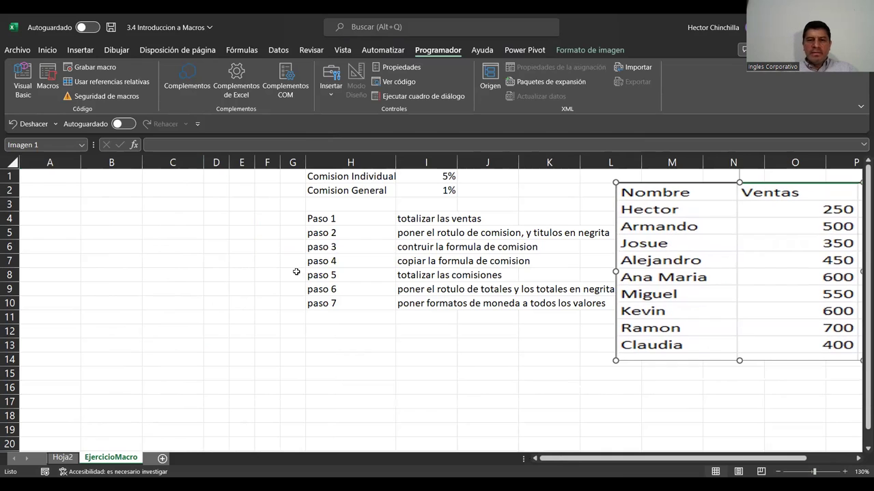
Step: Review the individual and general commission rates in H1:I2
click(224, 220)
key(Up)
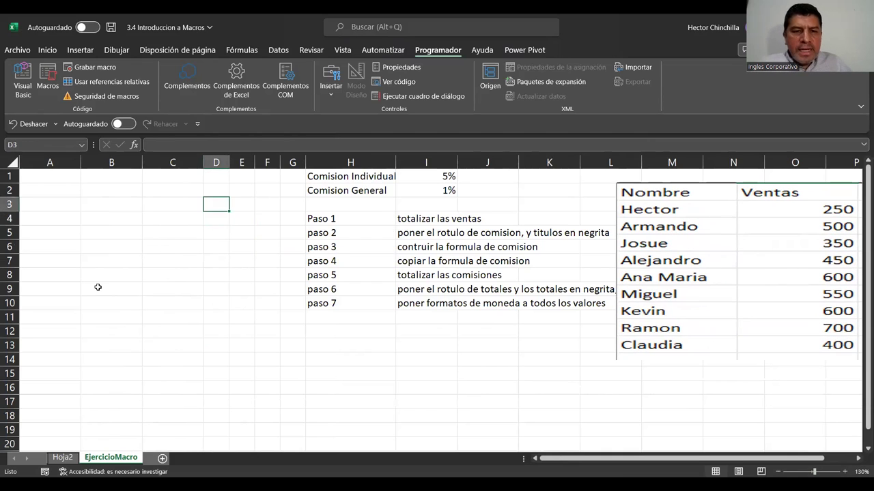
key(Up)
key(Up)
key(Right)
key(Right)
key(Right)
key(Right)
key(Right)
key(Left)
key(Right)
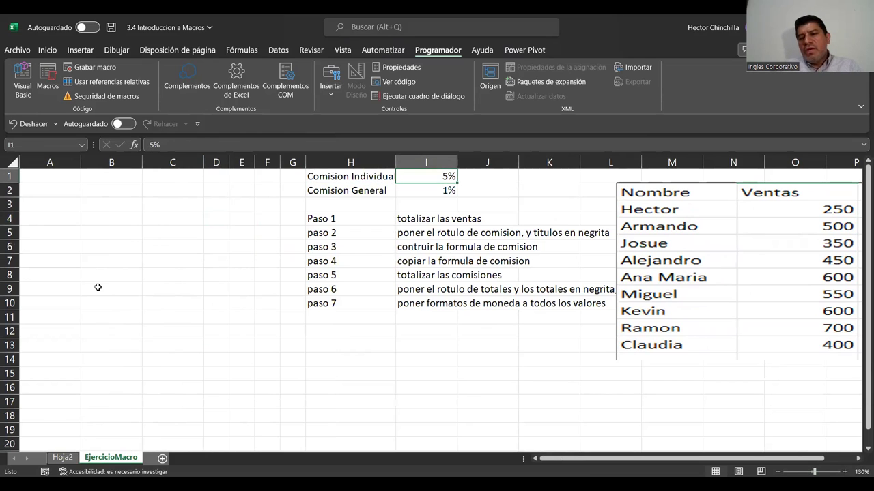
key(Left)
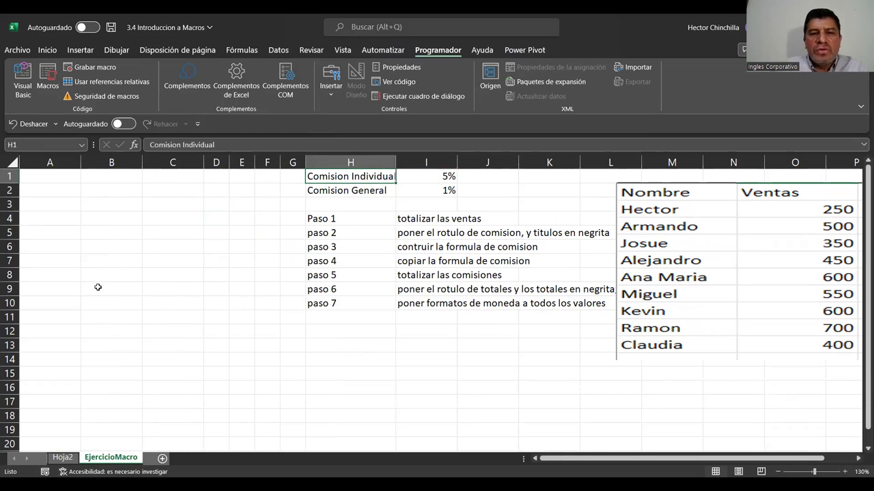
key(Right)
key(Right)
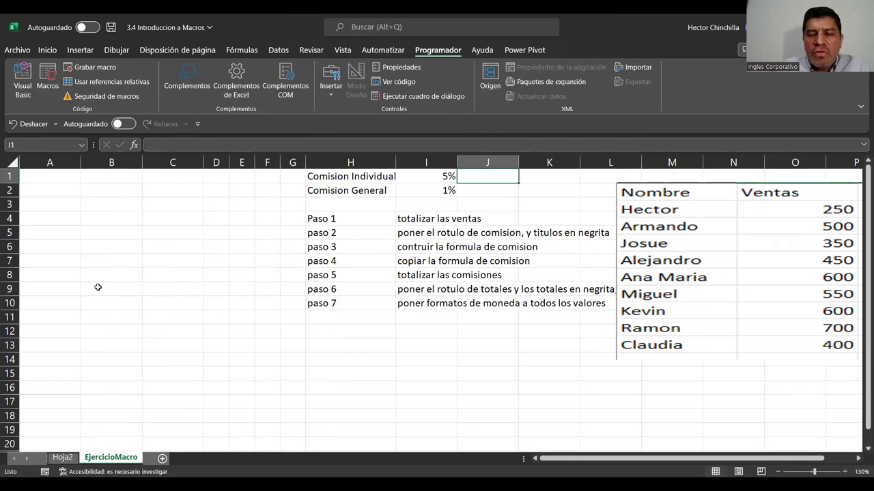
key(Left)
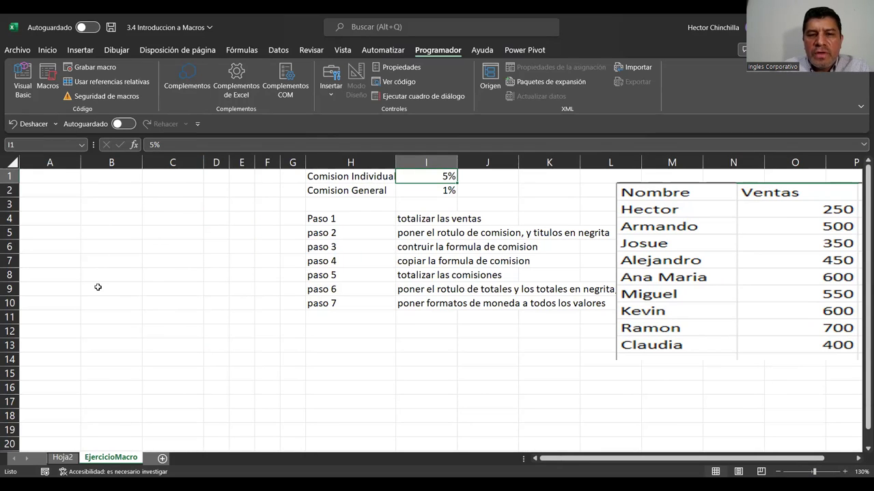
key(Down)
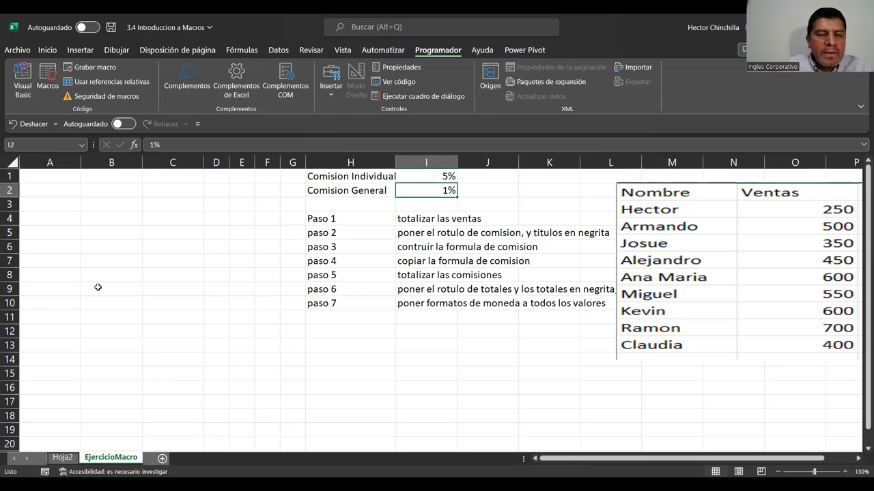
key(Left)
key(Left)
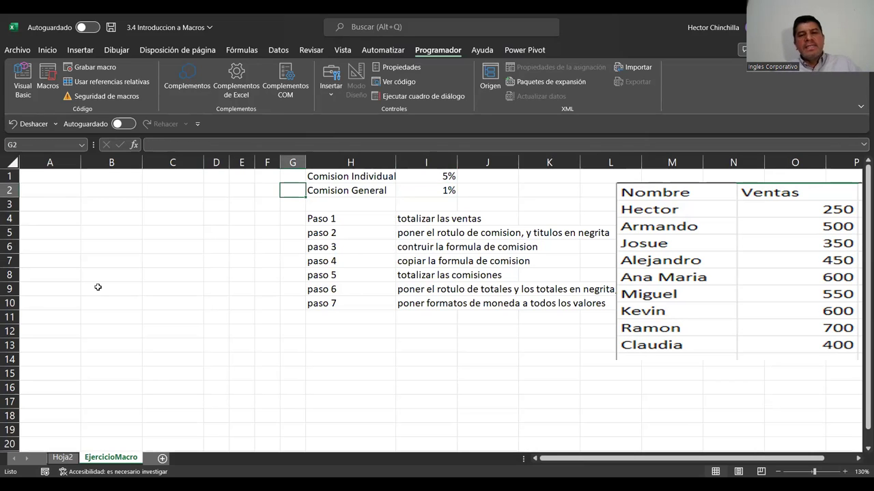
Step: Enter the column headings "Nombre" in A1 and "Ventas" in B1
key(Left)
key(Left)
key(Left)
key(Left)
key(Left)
key(Left)
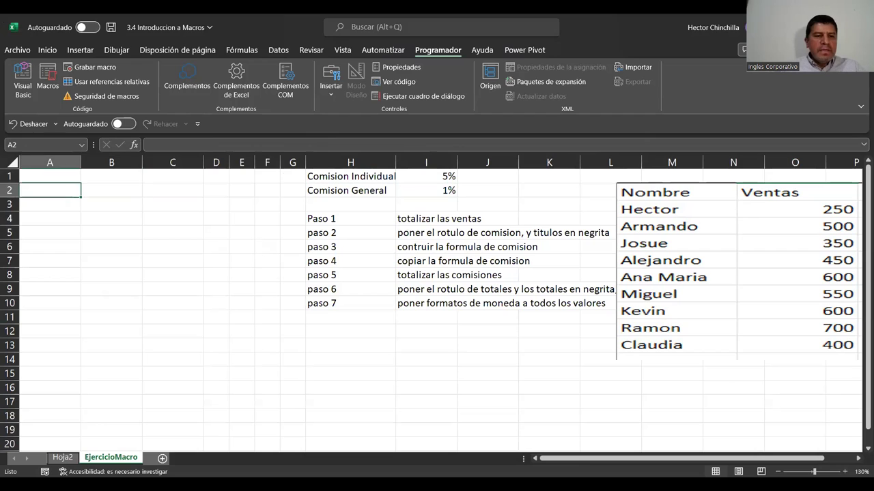
key(Up)
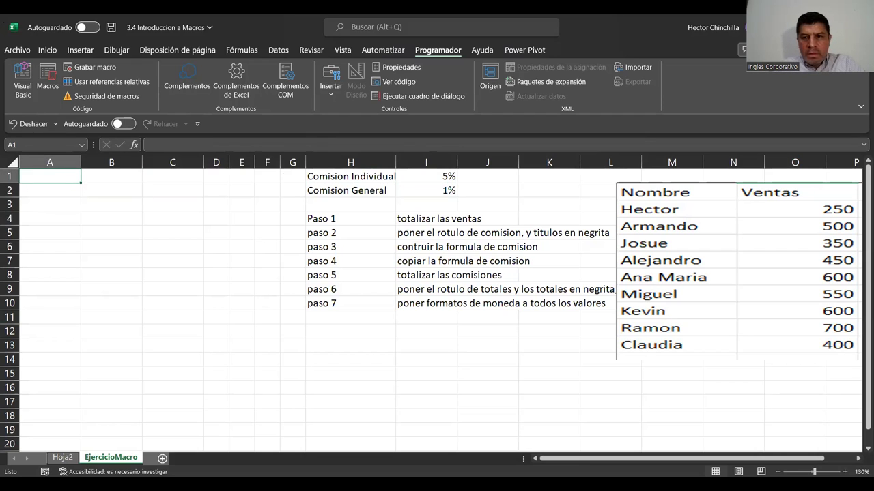
text(Nombnre)
key(BackSpace)
key(BackSpace)
key(BackSpace)
text(re)
key(Tab)
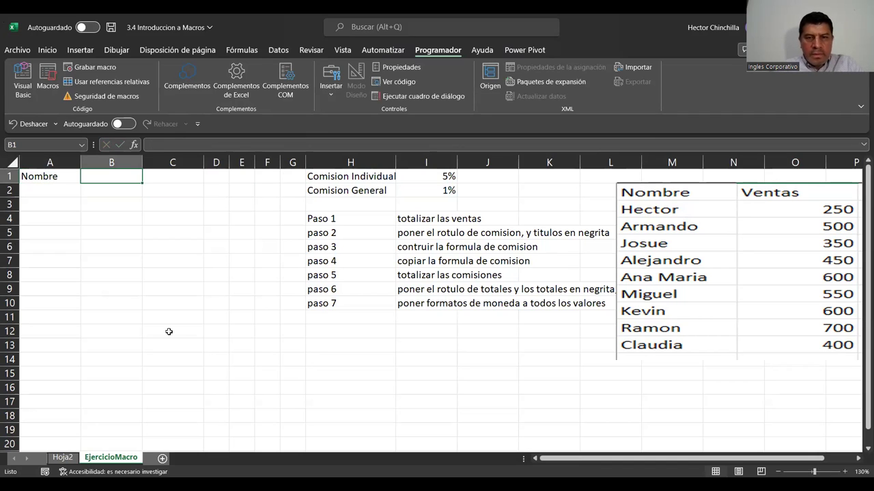
text(Ventas)
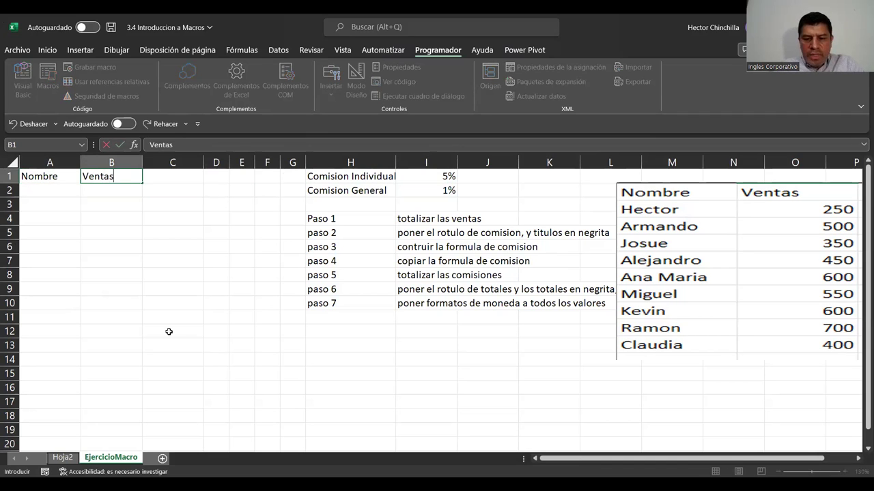
key(Return)
Step: Enter the first four salesperson names from the sales table picture in A2:A5
key(Left)
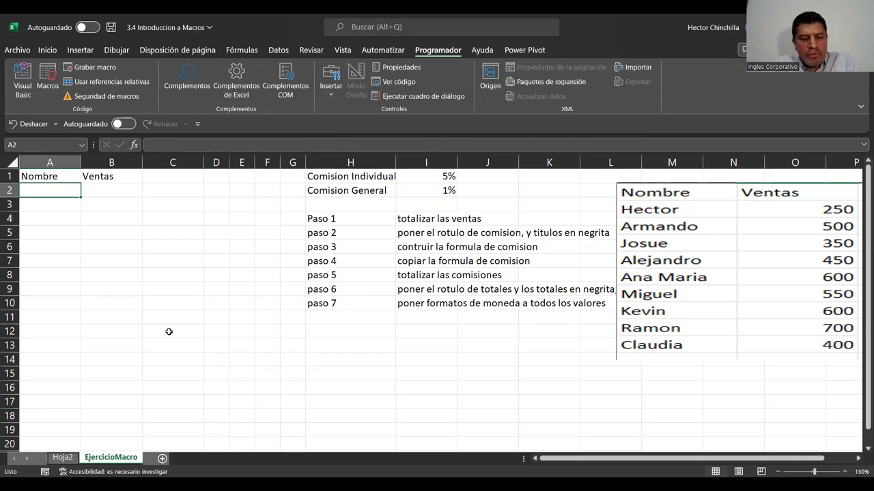
text(Hector)
key(Return)
text(Armando)
key(Return)
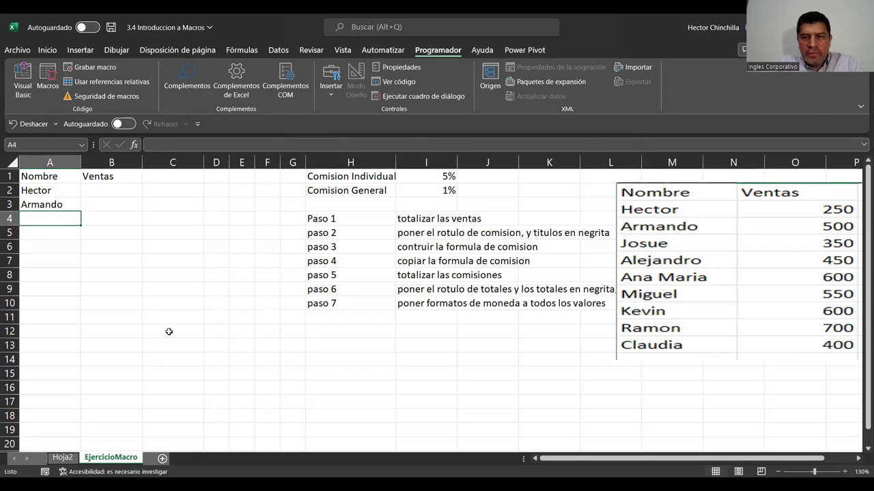
text(Josue)
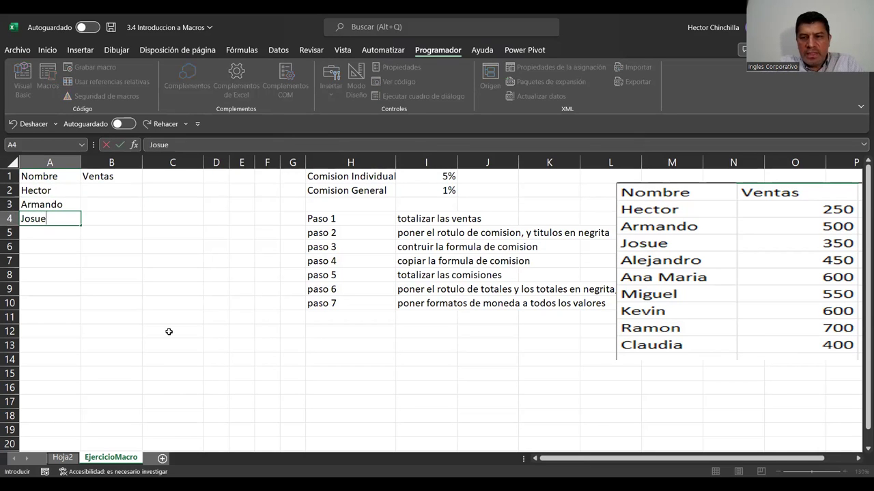
key(Return)
text(Alejandro)
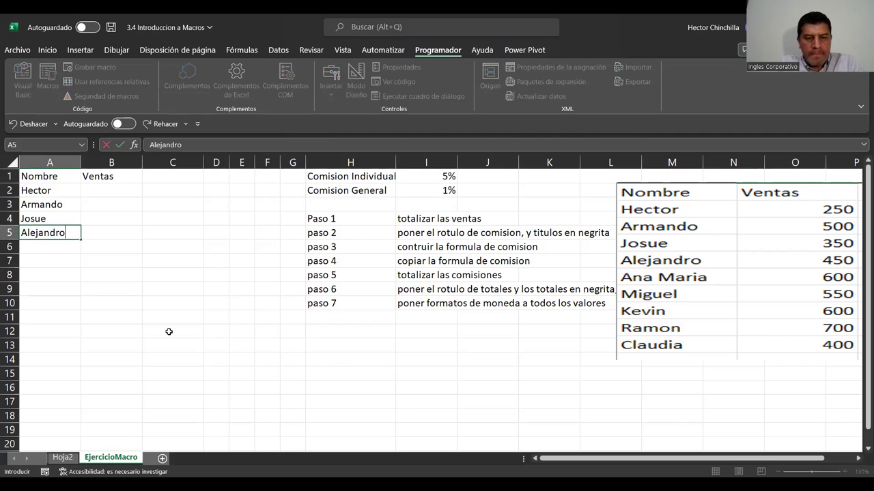
key(Return)
Step: Enter the fifth to eighth salesperson names from the sales table picture in A6:A9
text(Ana )
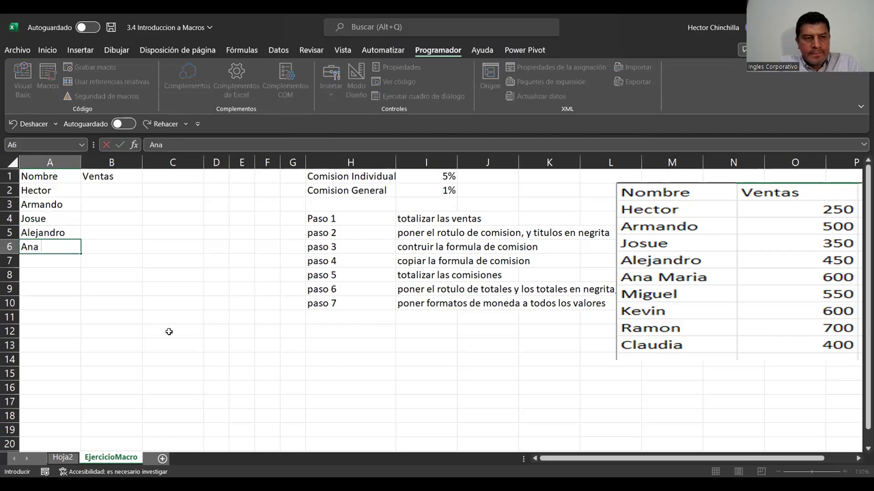
text(Maria)
key(Return)
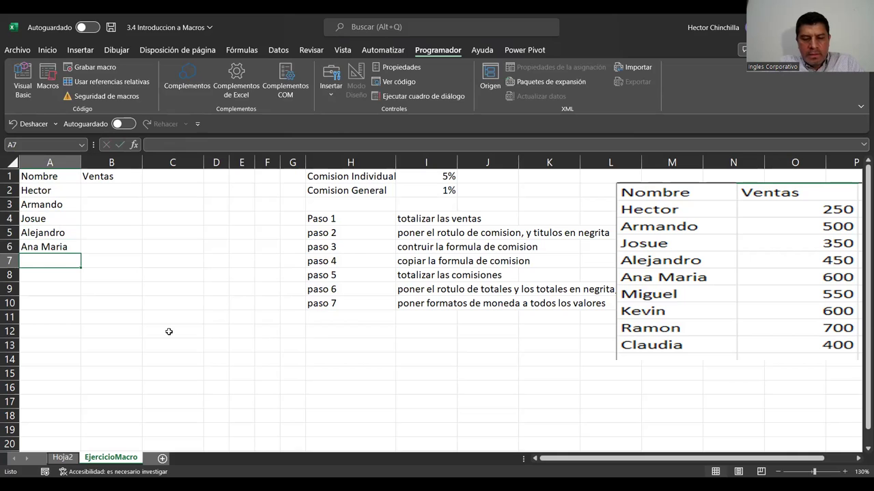
text(Miguel)
key(Return)
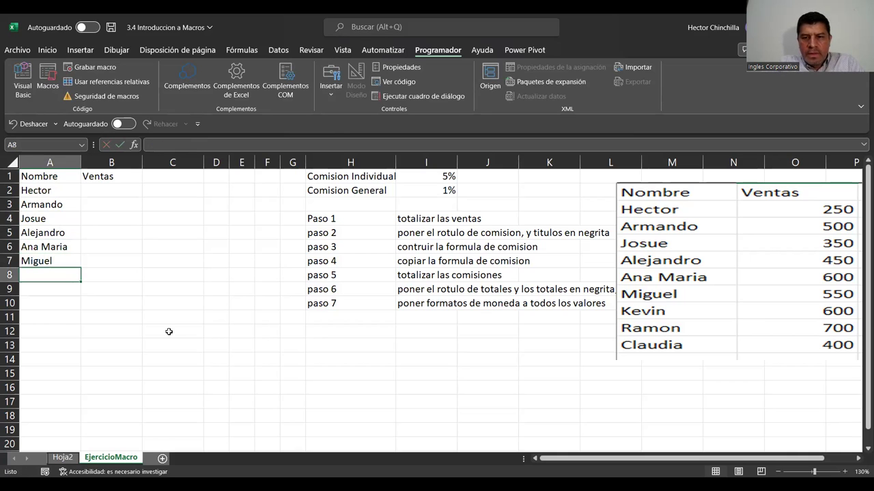
text(Kevin)
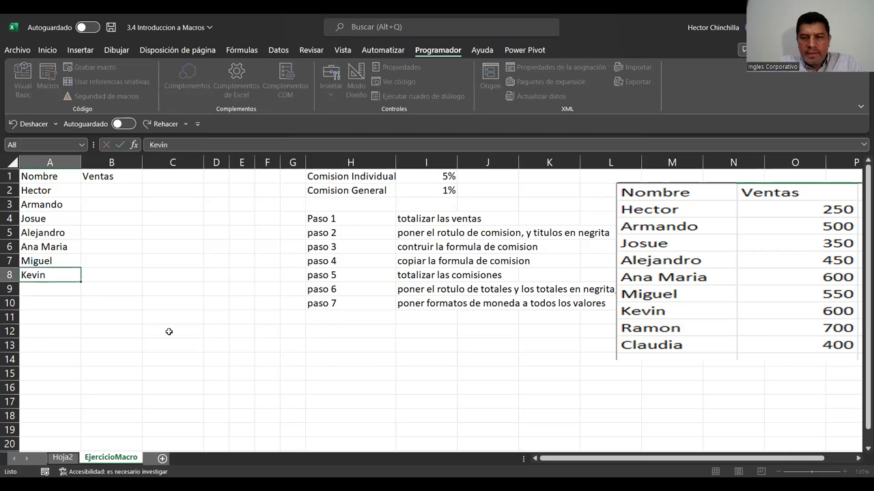
key(Return)
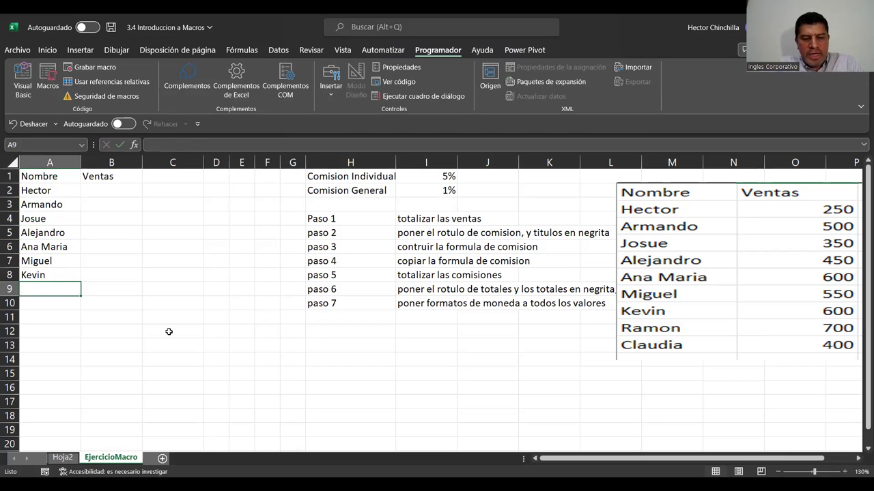
text(Ramon)
key(Return)
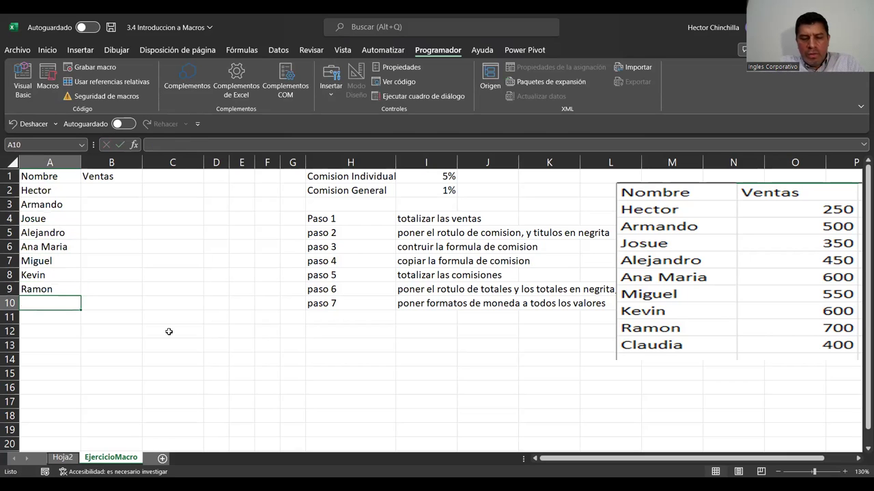
Step: Enter the ninth and final salesperson name from the picture in A10
text(Caludia)
key(BackSpace)
key(BackSpace)
key(BackSpace)
key(BackSpace)
key(BackSpace)
key(BackSpace)
text(laudia)
key(Return)
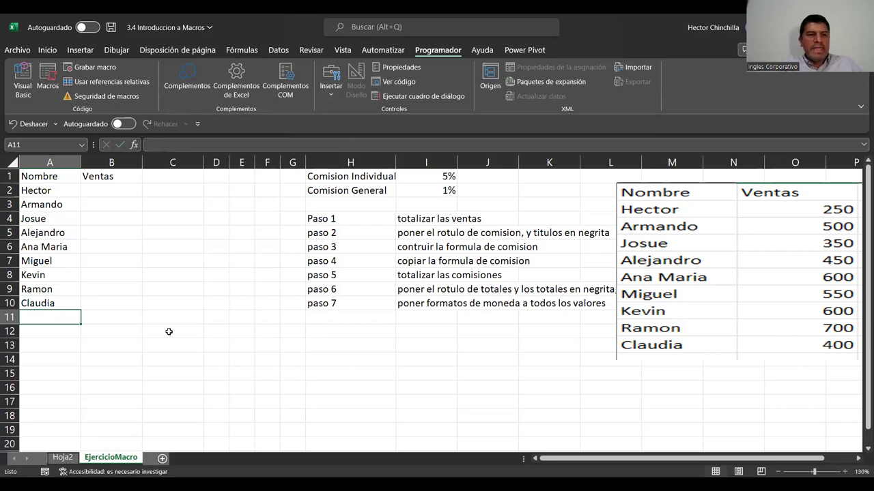
Step: Enter the sales amounts 250, 500 and 350 in B2:B4 under the "Ventas" heading
click(53, 246)
key(Up)
key(Up)
key(Up)
key(Up)
key(Up)
key(Right)
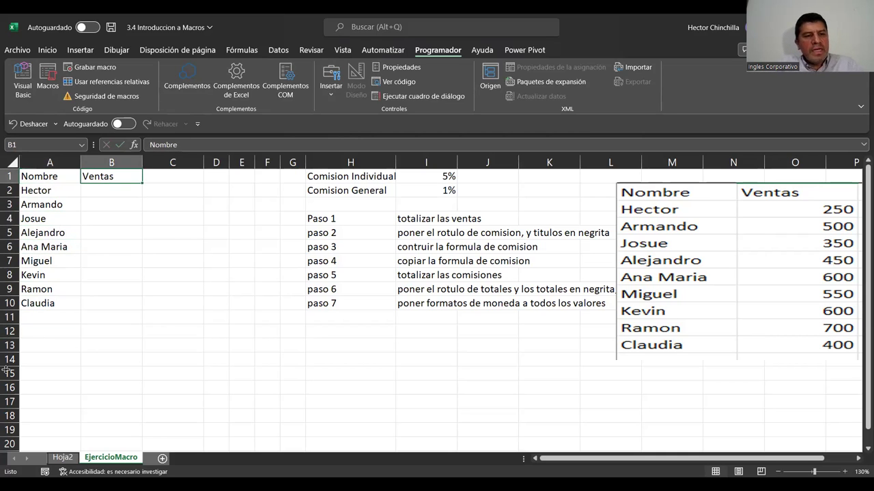
key(Down)
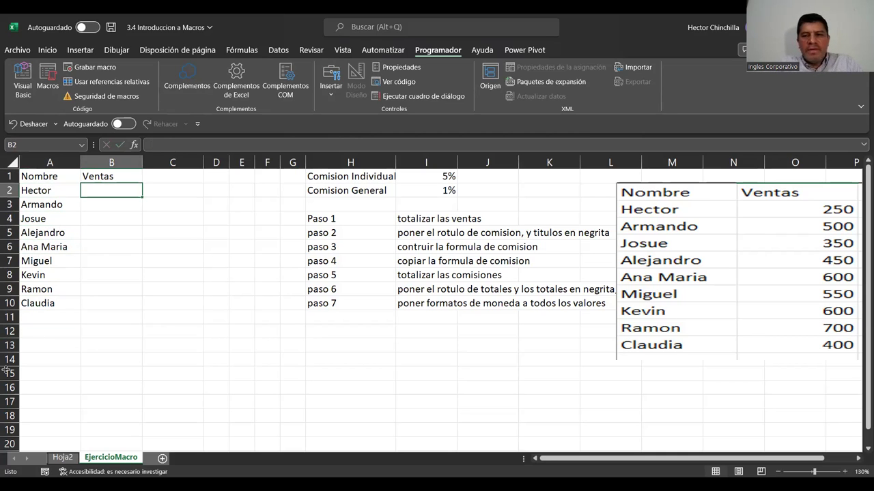
text(250)
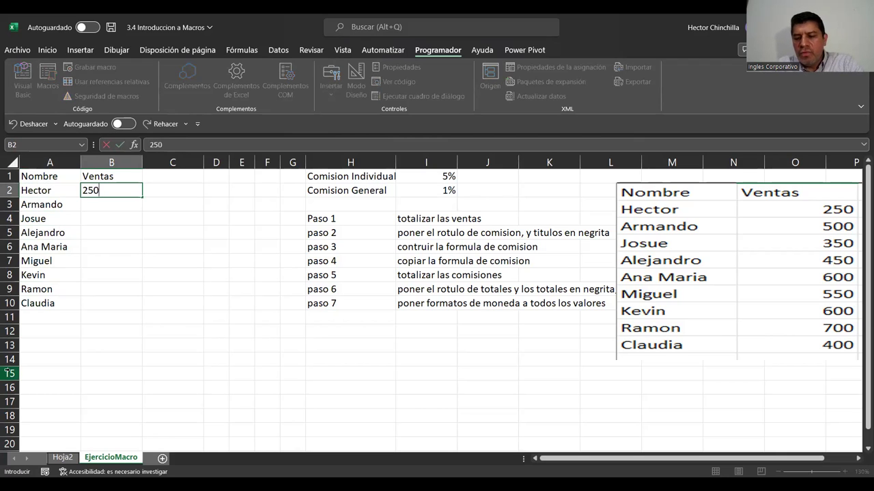
key(Return)
text(500)
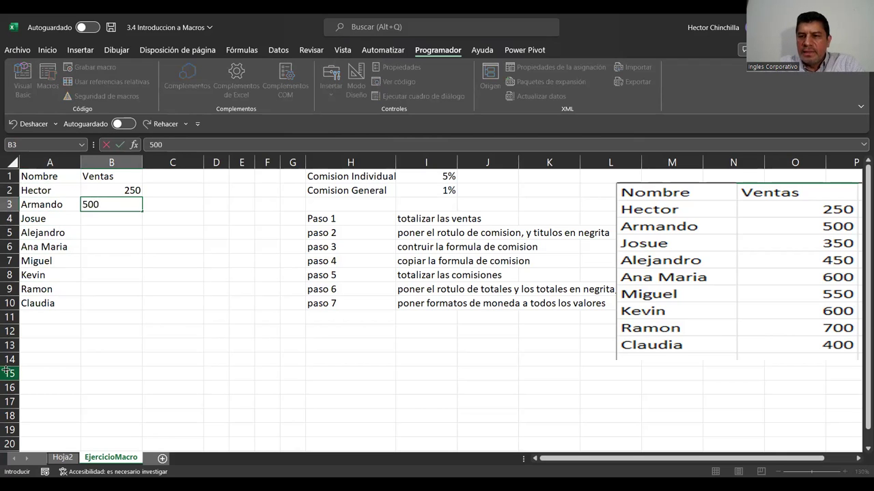
key(Return)
text(350)
key(Return)
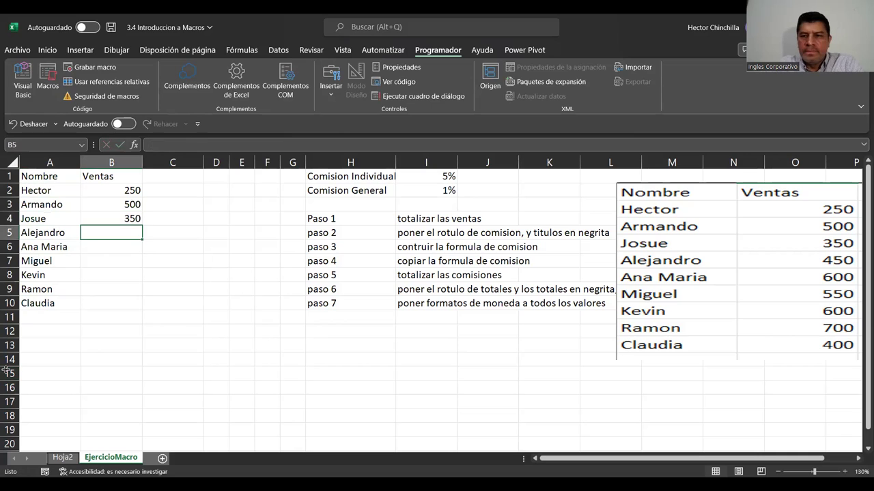
Step: Enter the sales amounts 450, 600, 550, 600, 700 and 400 in B5:B10
text(450)
key(Return)
text(600)
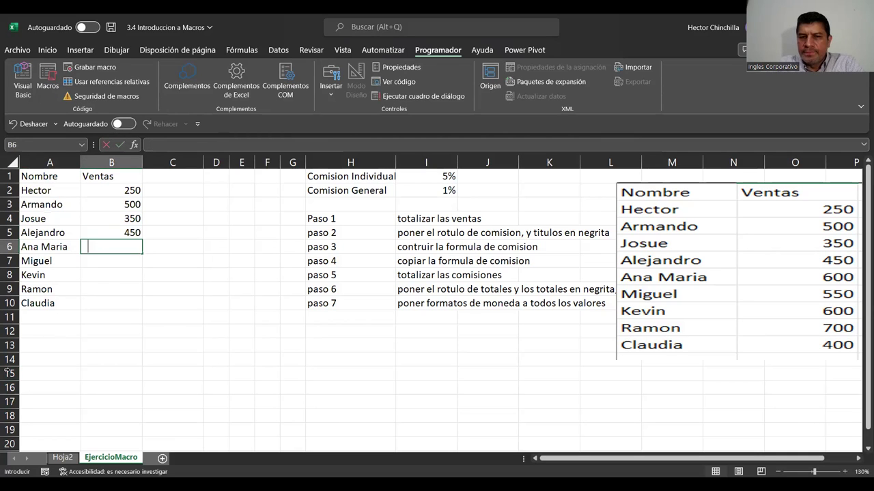
key(Return)
text(550)
key(Return)
text(600)
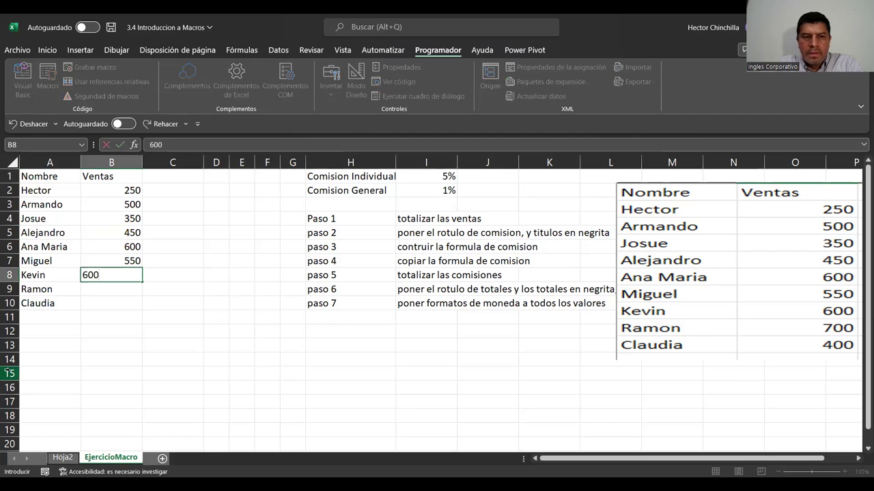
key(Return)
text(700)
key(Return)
text(400)
key(Return)
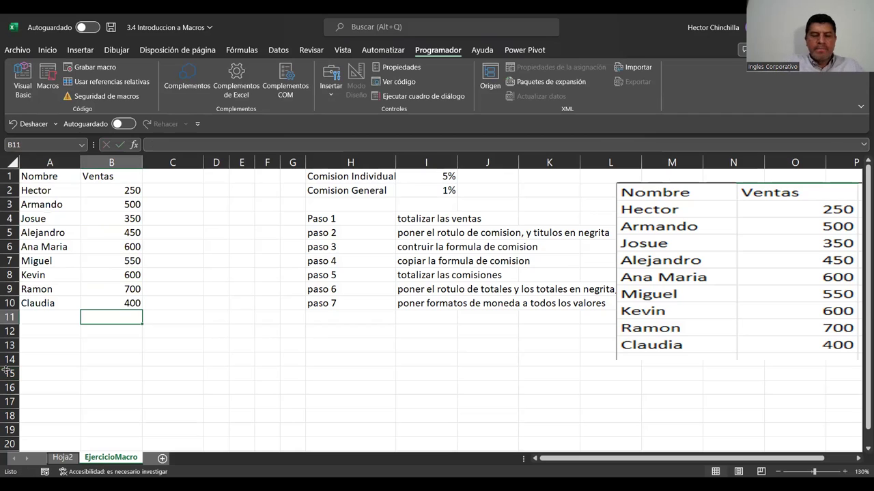
Step: Move the sales table picture slightly to the right and down so it clears the text of the step list
click(77, 362)
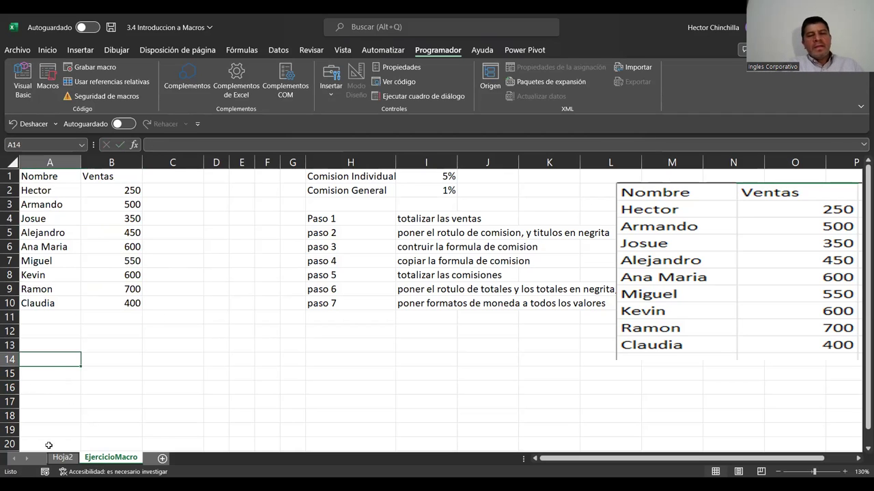
drag(689, 286, 709, 295)
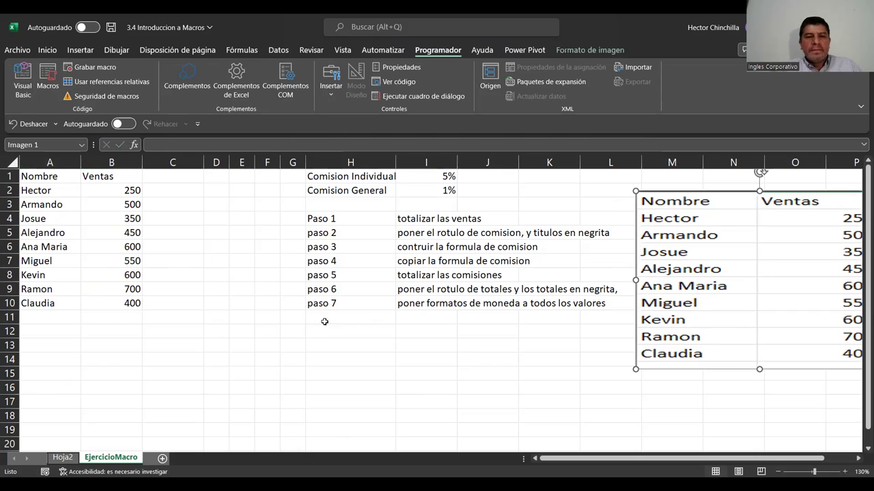
click(241, 250)
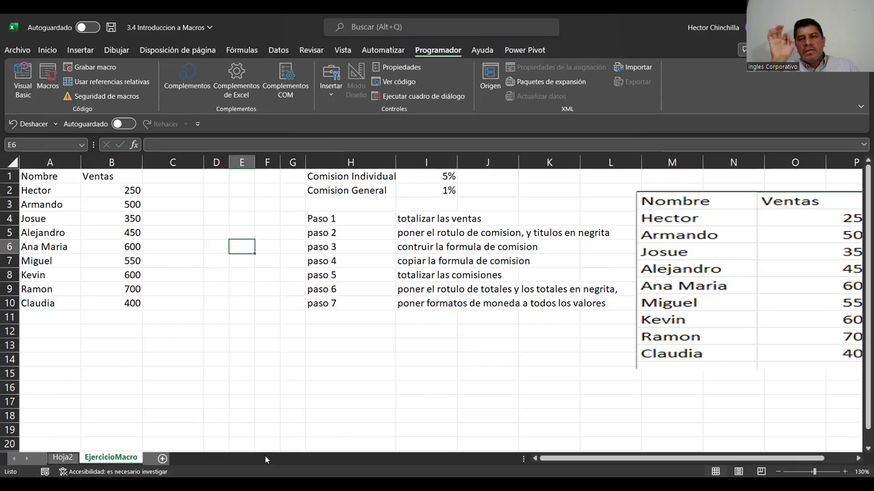
Step: Review steps 1 and 2 of the step list in H4:I5 and cell C1 where the commission heading belongs
click(312, 220)
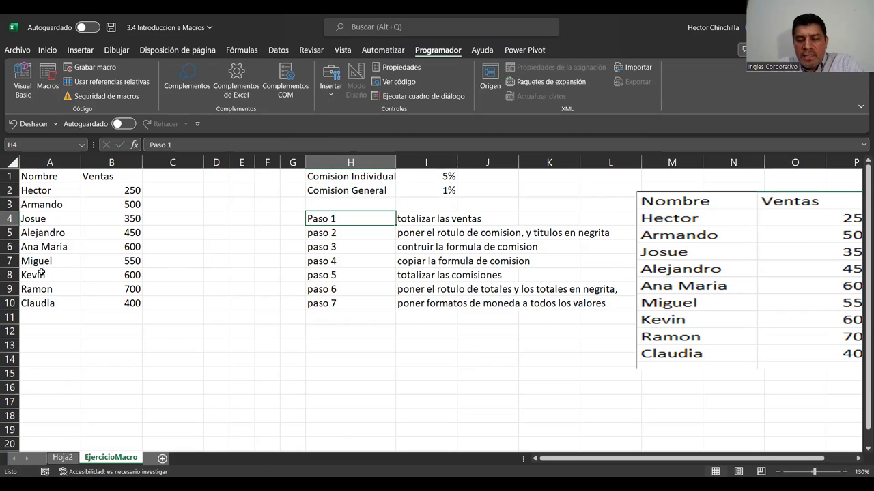
key(Down)
key(Down)
key(Up)
key(Up)
key(Up)
key(Up)
key(Down)
key(Down)
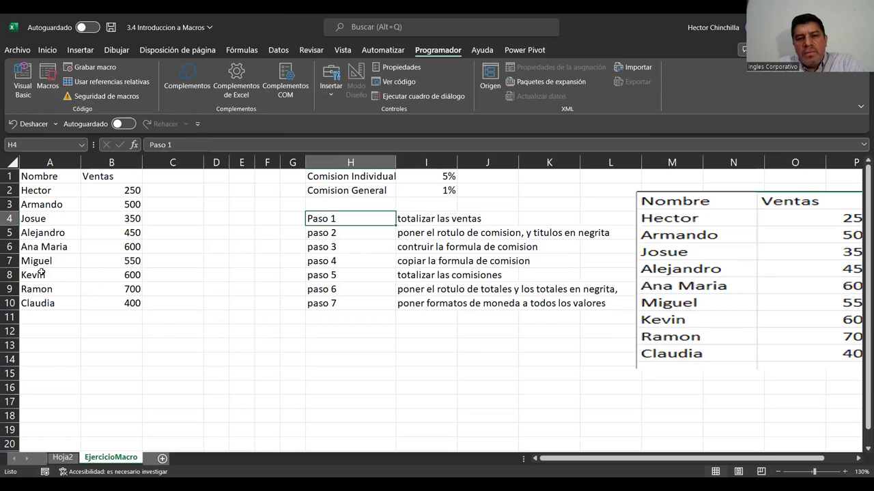
key(Right)
key(Left)
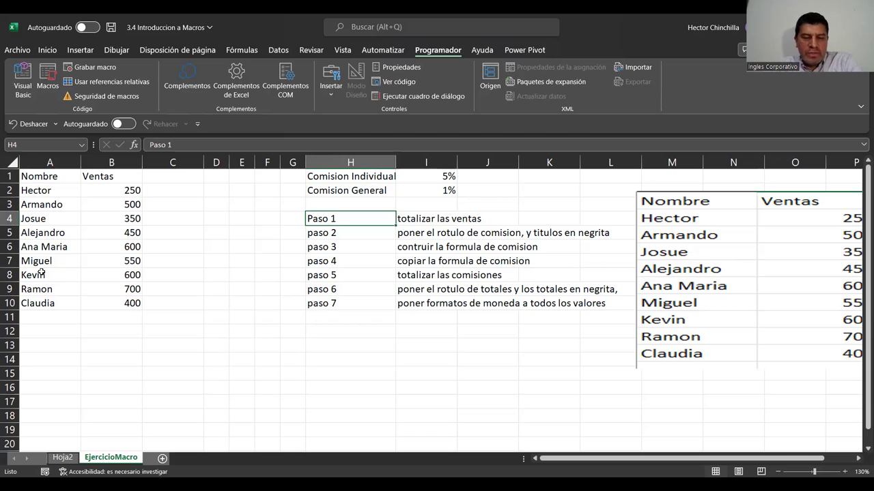
key(Right)
key(Left)
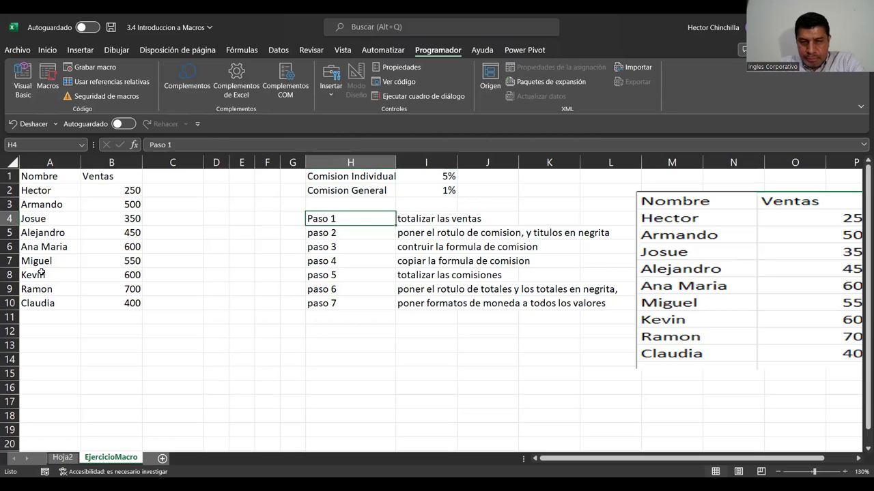
key(Right)
key(Left)
key(Right)
key(Left)
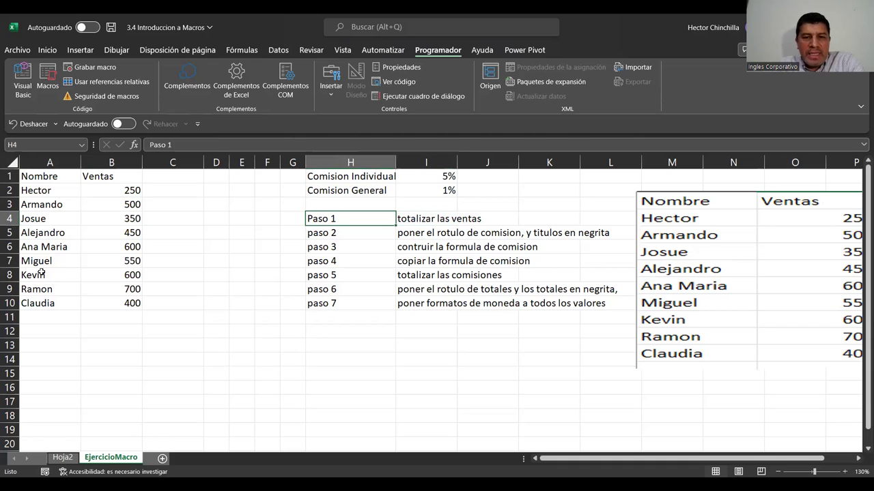
key(Down)
key(Right)
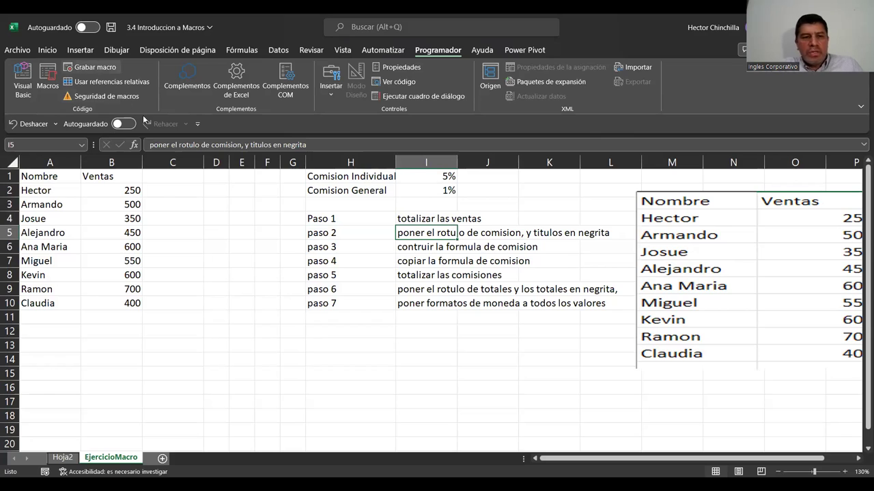
click(160, 178)
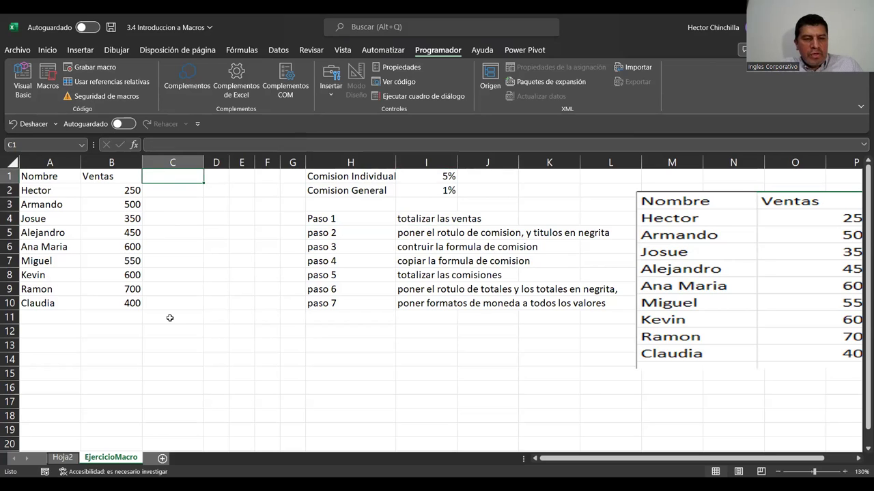
Step: Examine step 3 in row 6, the individual commission rate in I1 and the first sales amount in B2
click(367, 248)
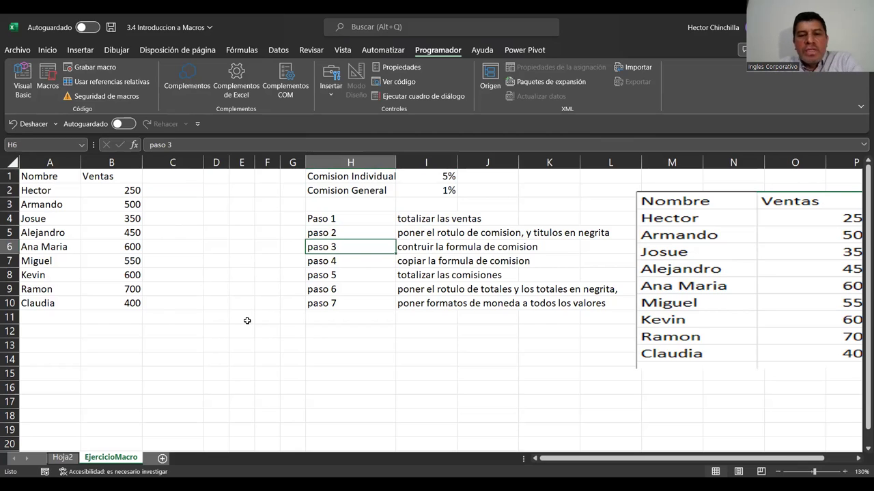
key(Up)
key(Up)
key(Up)
key(Up)
key(Up)
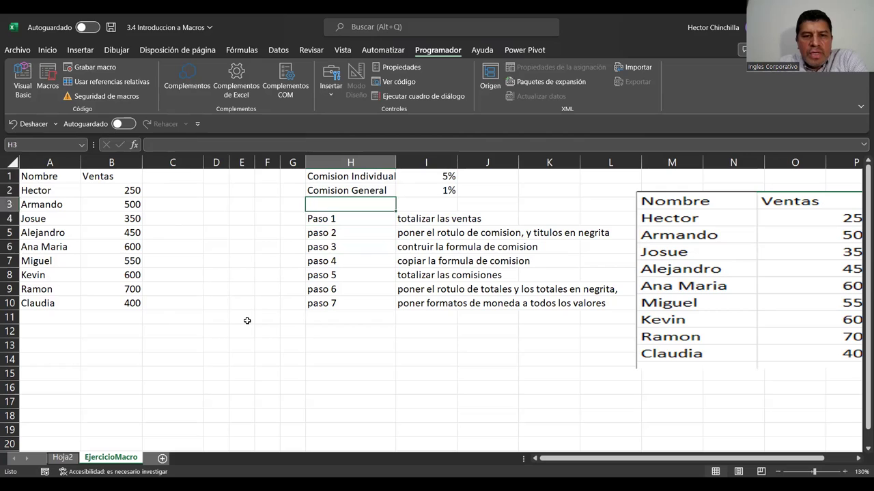
key(Right)
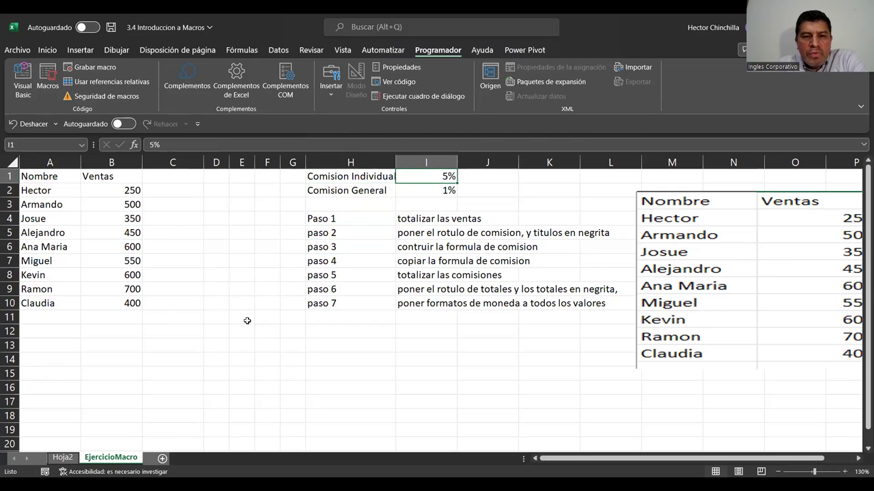
key(Left)
key(Left)
key(Left)
key(Left)
key(Left)
key(Left)
key(Left)
key(Down)
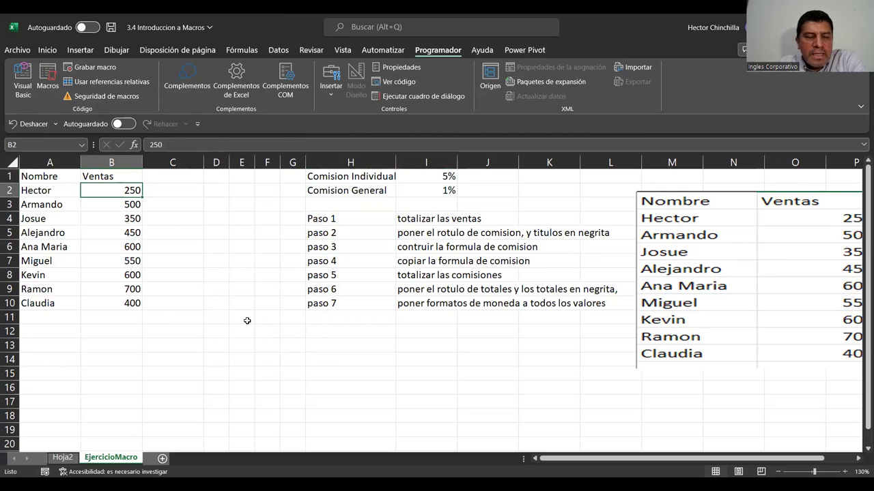
Step: Examine row 2 from the first sales amount across to the general commission rate
key(Right)
key(Right)
key(Right)
key(Right)
key(Right)
key(Right)
key(Right)
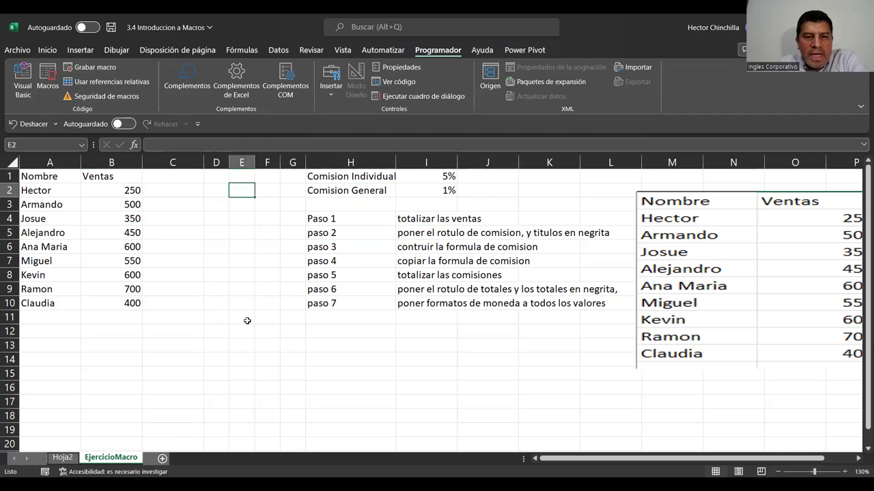
key(Left)
key(Left)
key(Left)
key(Left)
key(Left)
key(Left)
key(Left)
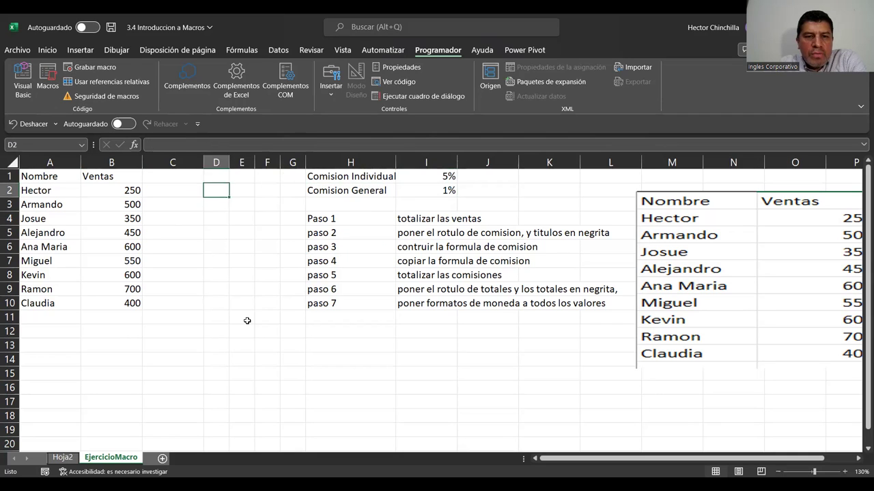
Step: Examine the individual sales amounts in column B, row by row beneath the Ventas heading
key(Down)
key(Down)
key(Up)
key(Up)
key(Down)
key(Down)
key(Down)
key(Down)
key(Down)
key(Down)
key(Down)
key(Down)
key(Down)
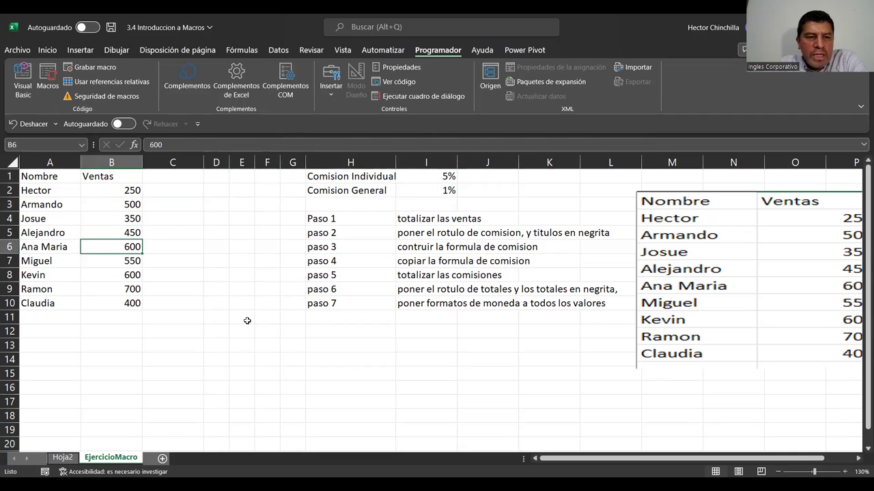
key(Up)
key(Up)
key(Up)
key(Up)
key(Up)
key(Up)
key(Up)
key(Up)
key(Up)
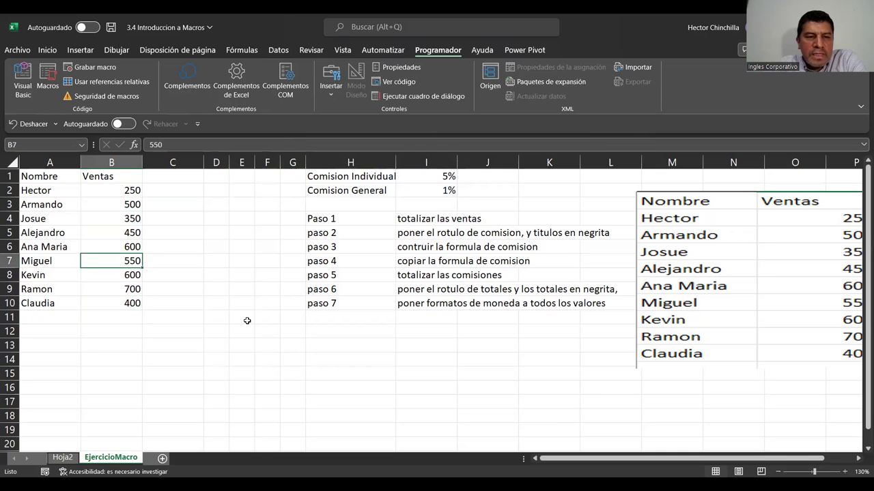
key(Right)
key(Left)
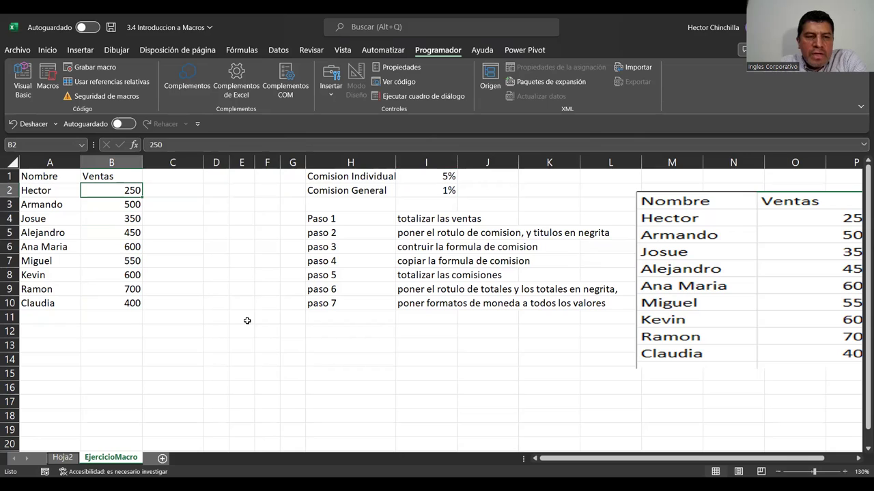
Step: Review steps 3 and 4 of the step list and cell C2 where the commission formula belongs
key(Right)
key(Right)
key(Right)
key(Right)
key(Down)
key(Down)
key(Down)
key(Right)
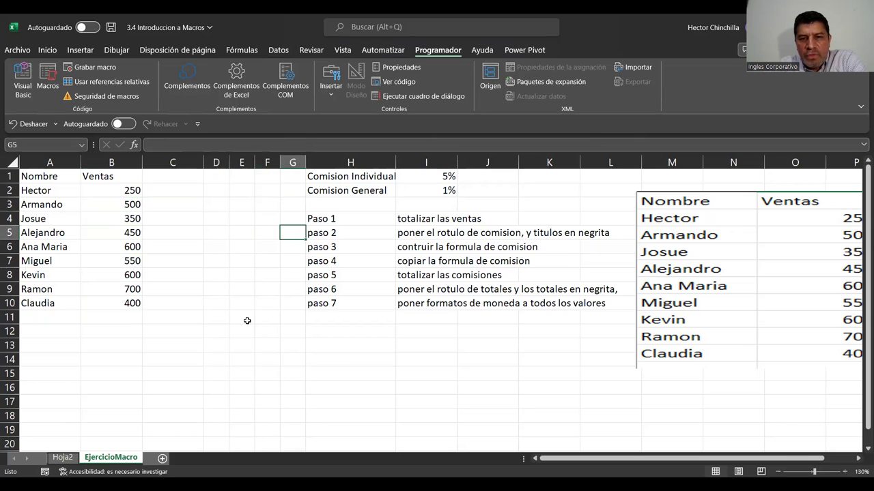
key(Right)
key(Right)
key(Down)
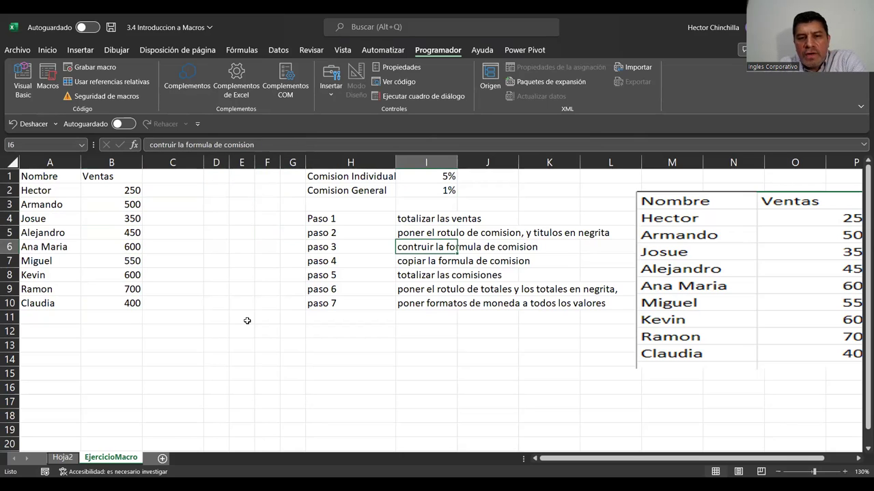
key(Down)
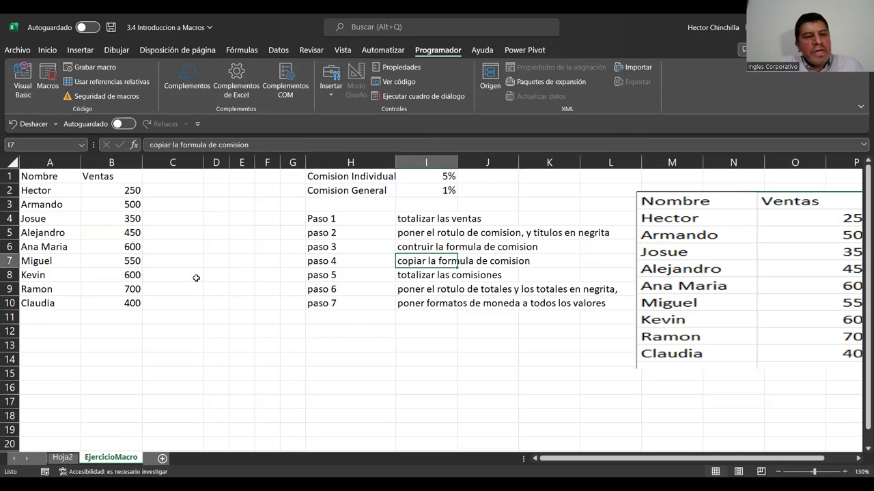
click(177, 194)
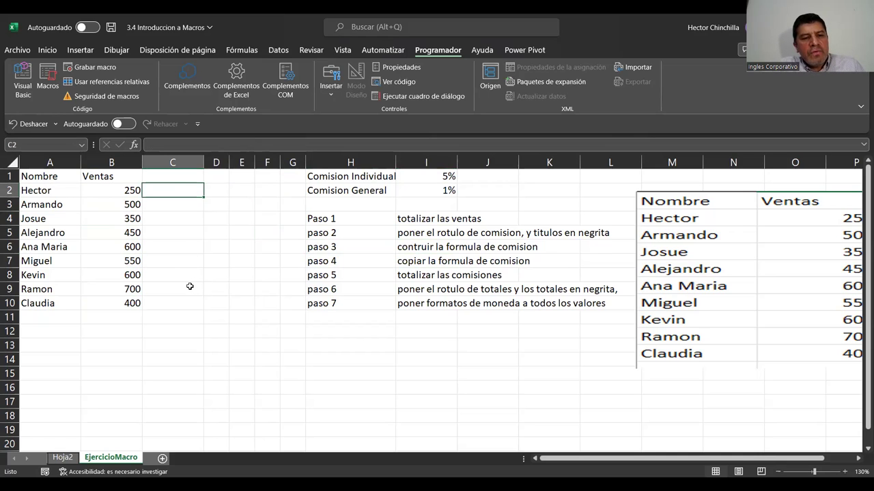
Step: Review steps 5 to 7 of the step list and the individual and general commission rates in I1:I2
click(409, 275)
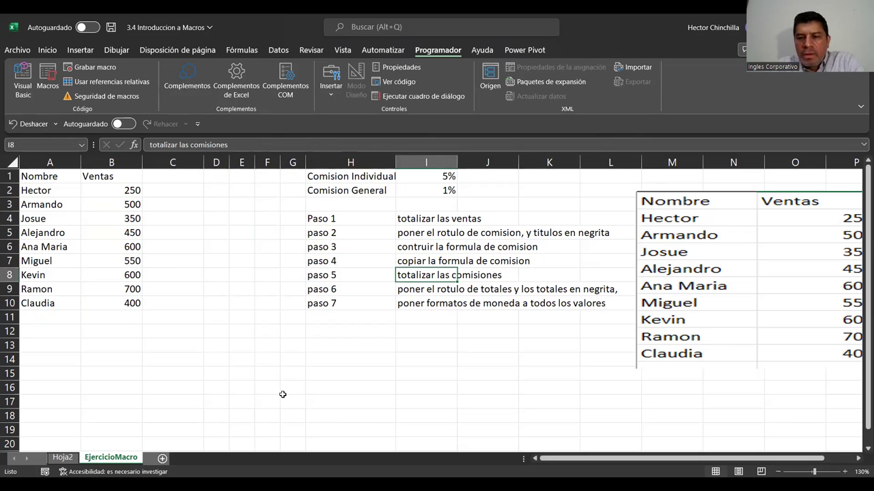
key(Left)
key(Right)
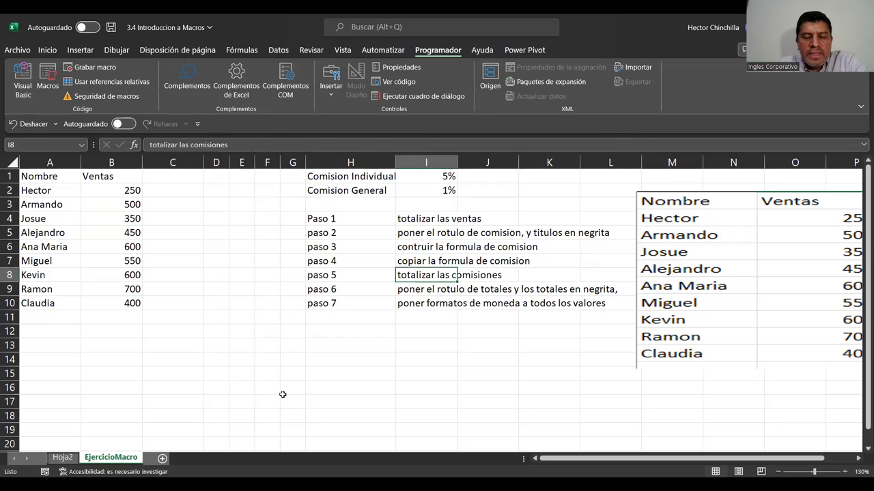
key(Down)
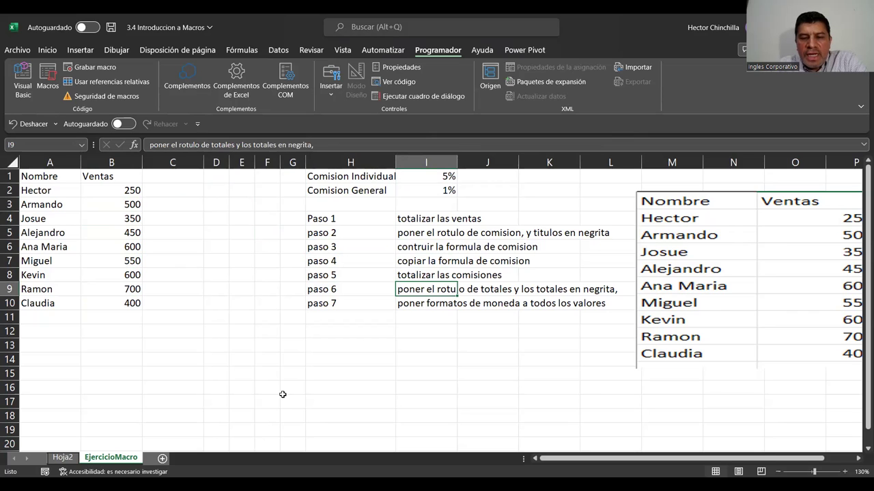
key(Down)
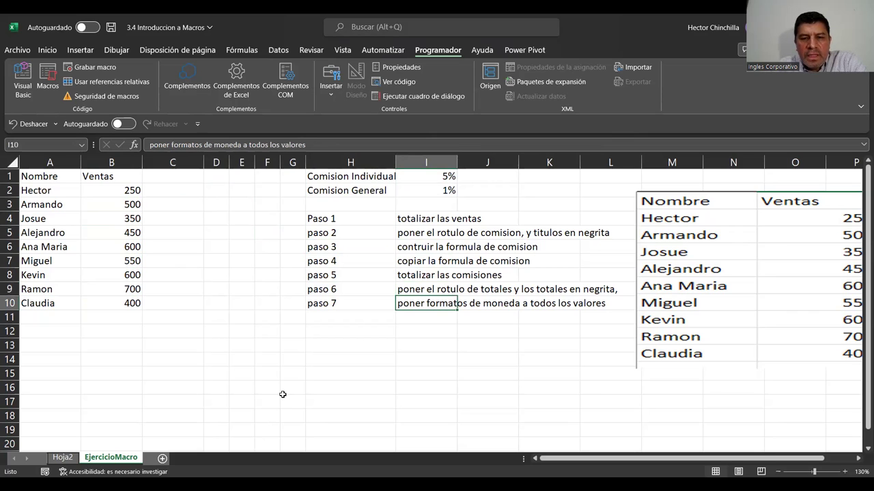
key(Left)
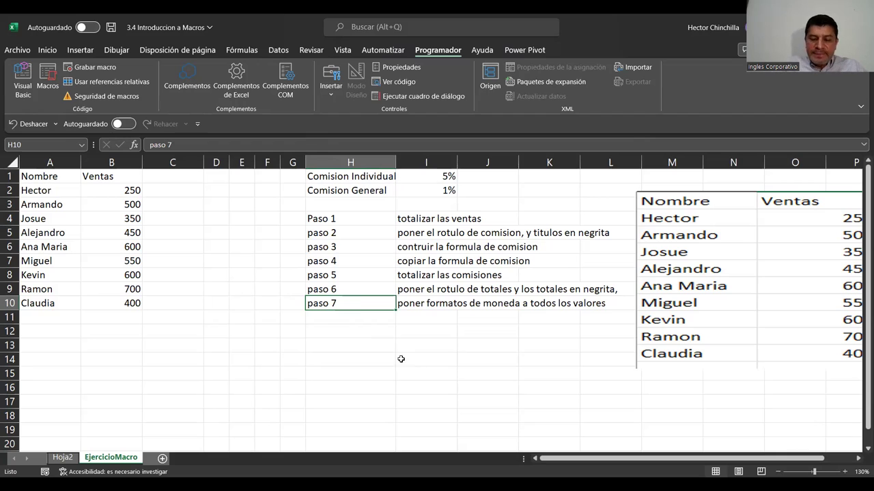
click(361, 335)
click(349, 230)
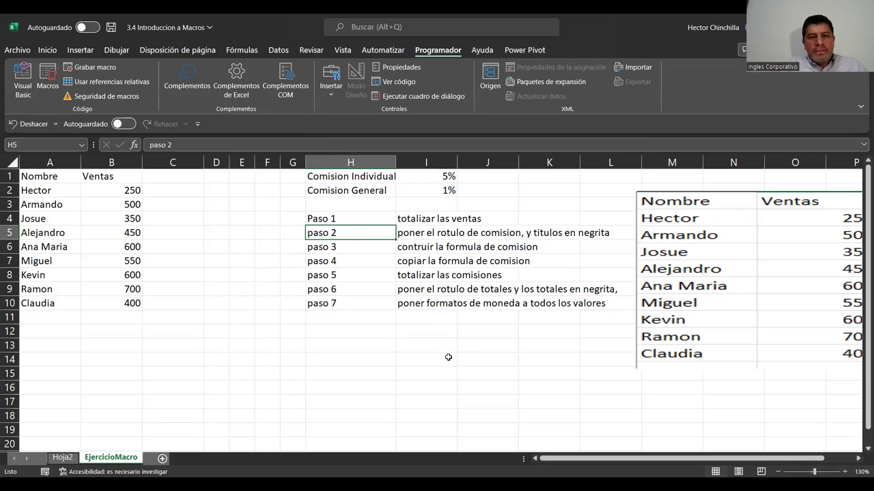
click(411, 175)
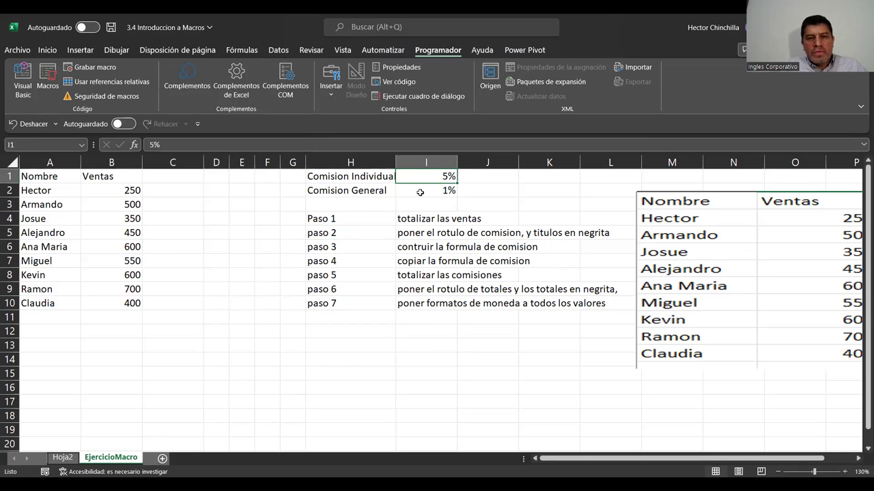
click(420, 192)
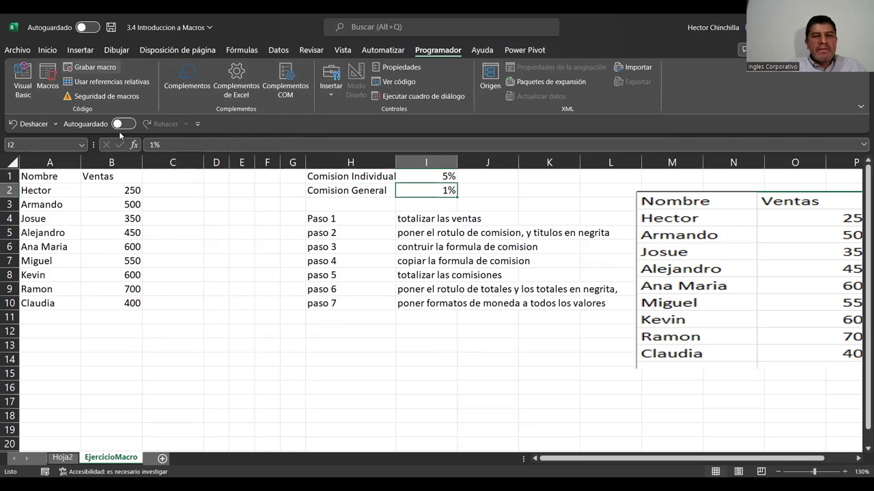
Step: Start recording a macro named CalculoComision in this workbook with Ctrl+a as its shortcut and the description "Calculo de las comisiones de ventas"
click(92, 68)
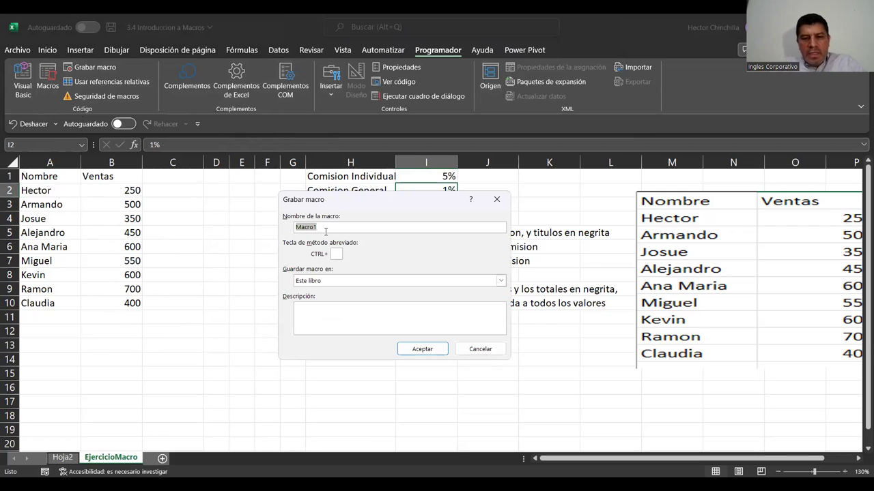
text(Calculo)
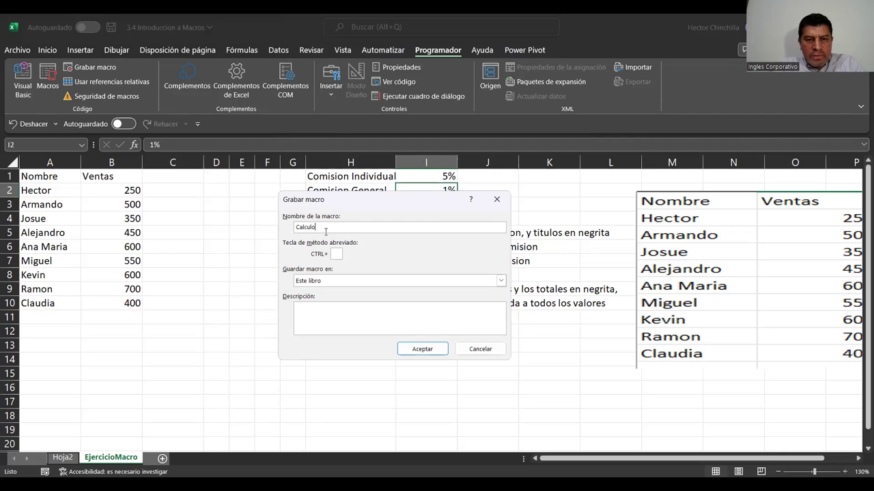
text(Comisi)
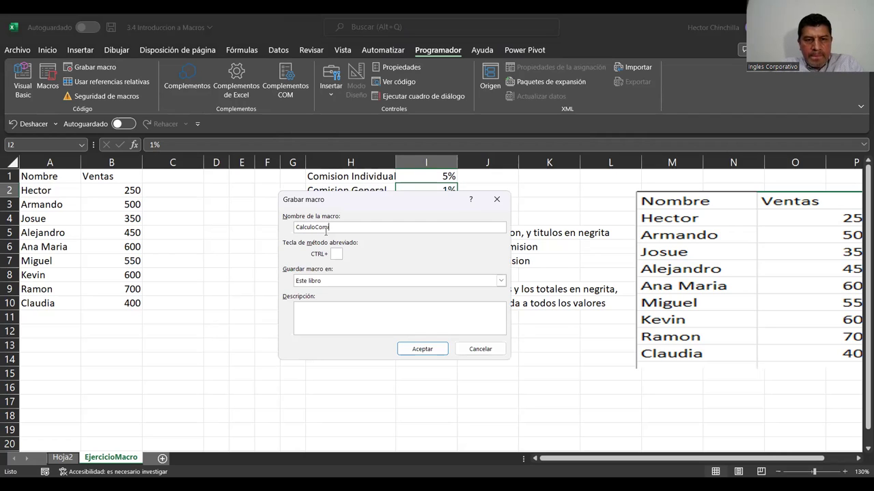
text(on)
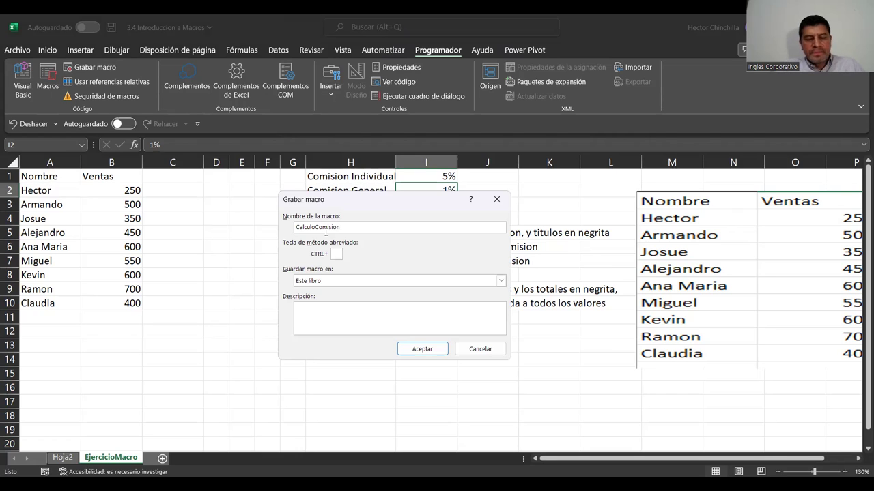
click(336, 253)
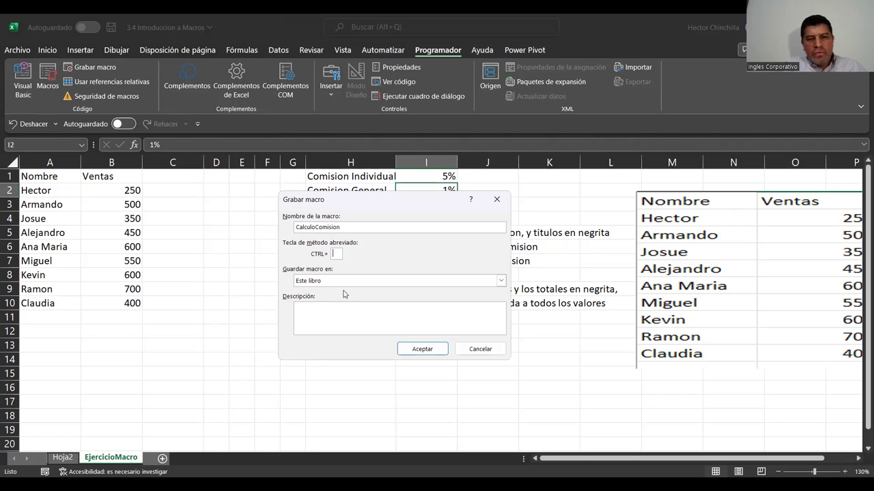
text(a)
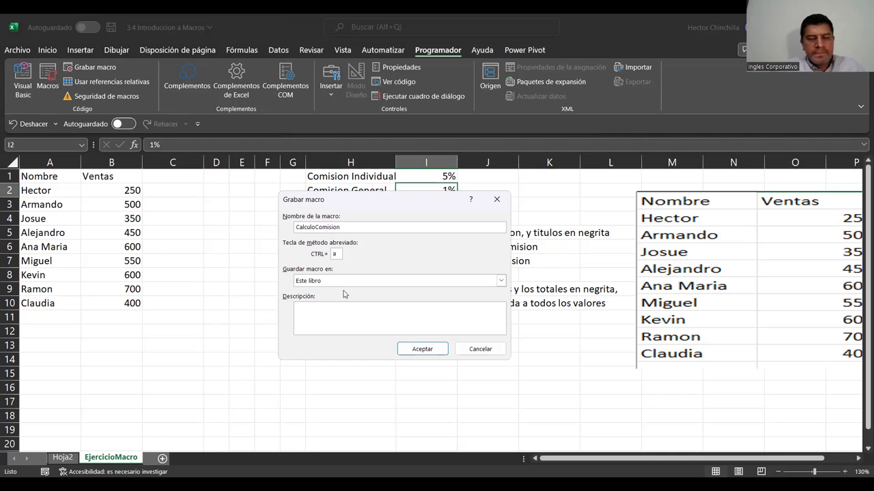
click(310, 310)
text(Calc)
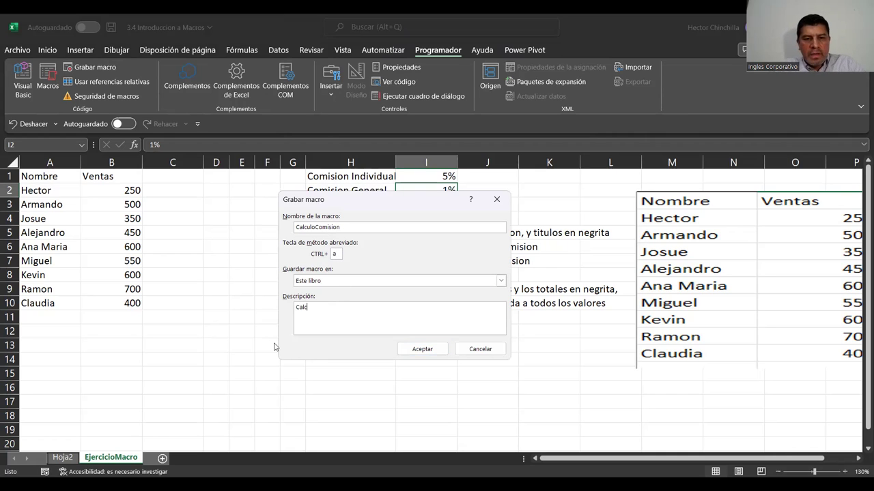
text(ulo de las comisiones de ventas)
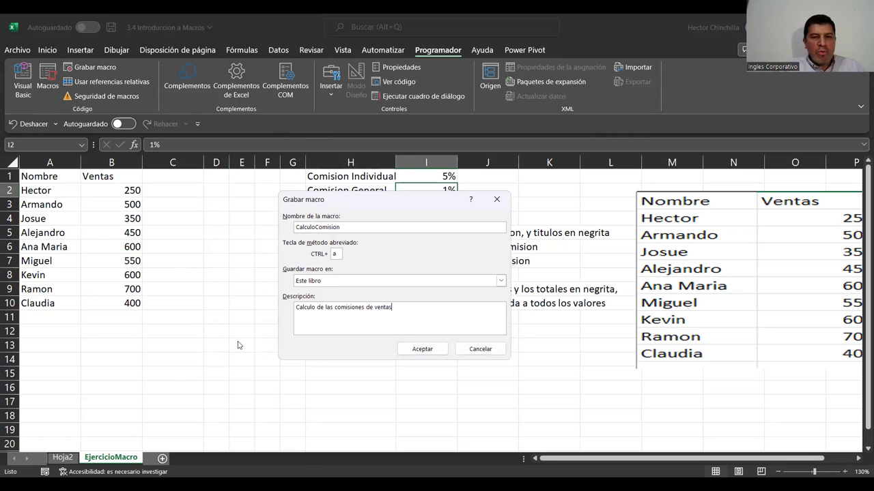
click(421, 350)
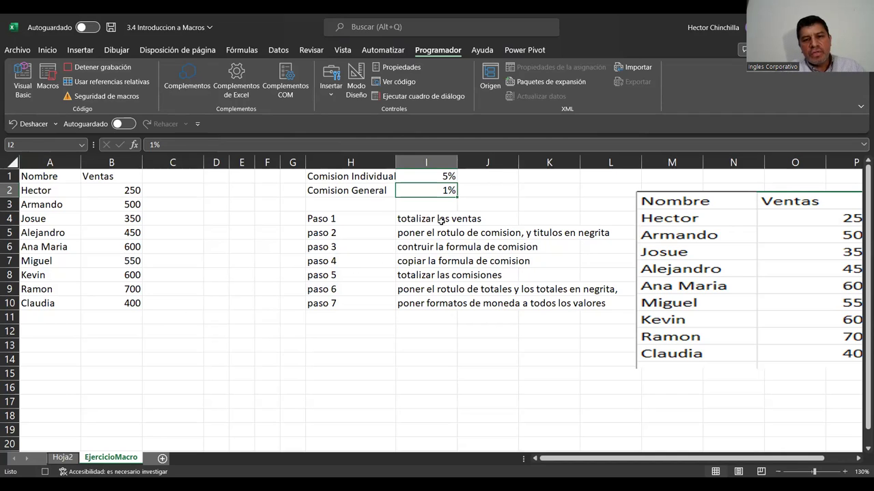
Step: Total the sales in cell B11 with the formula =SUMA(B2:B10) and check the entered formula
click(120, 318)
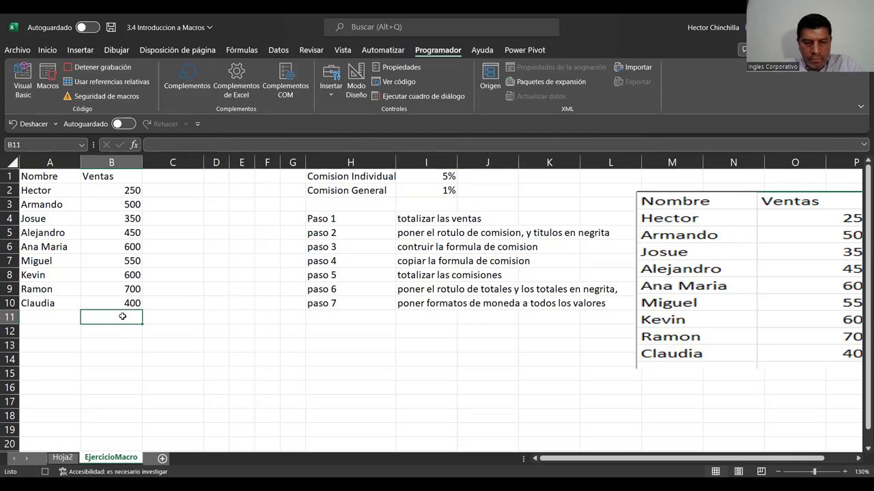
text(SUM)
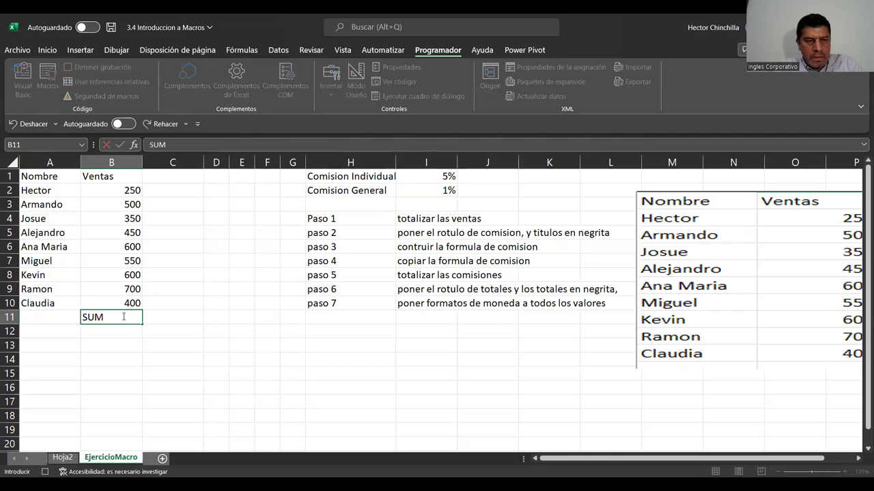
key(BackSpace)
key(BackSpace)
key(BackSpace)
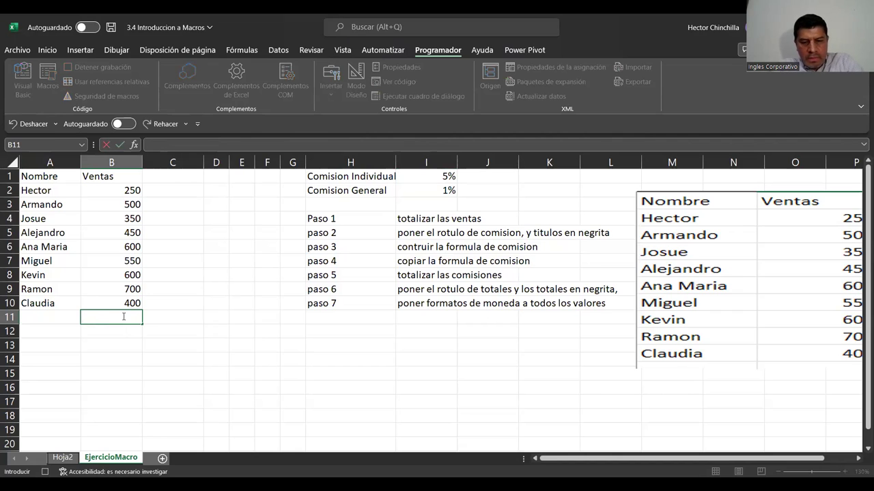
text(=S)
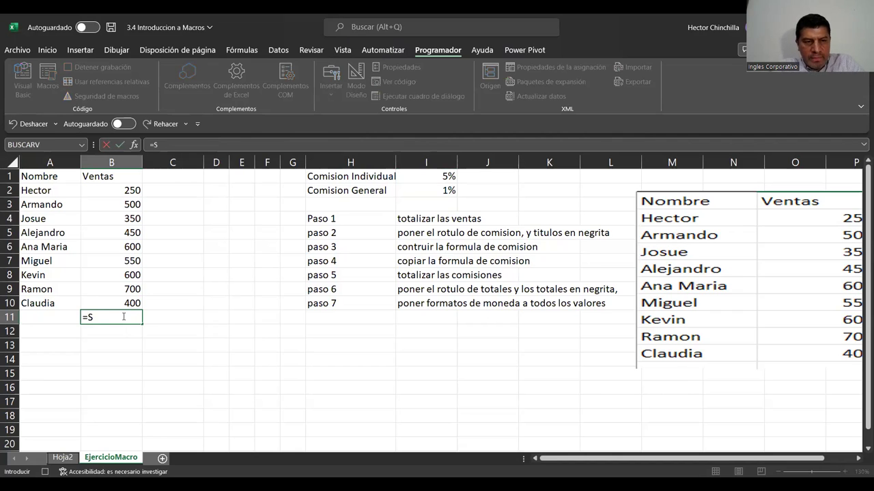
text(UMA)
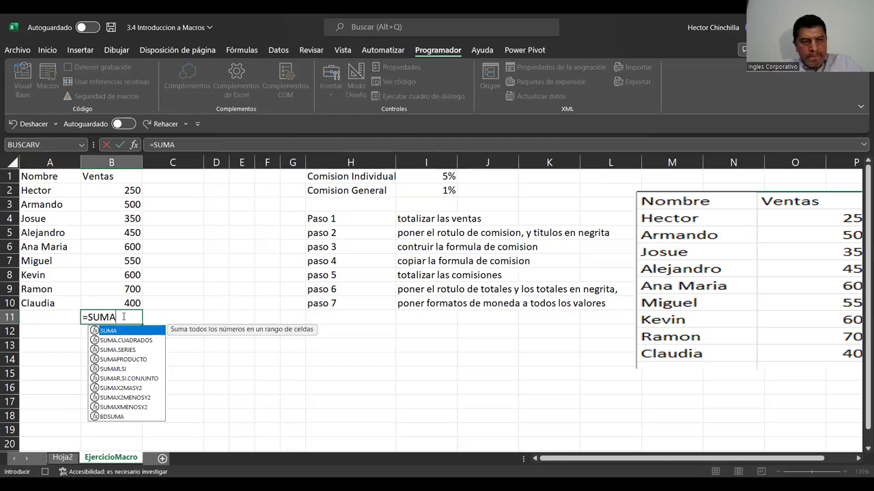
text(()
click(92, 190)
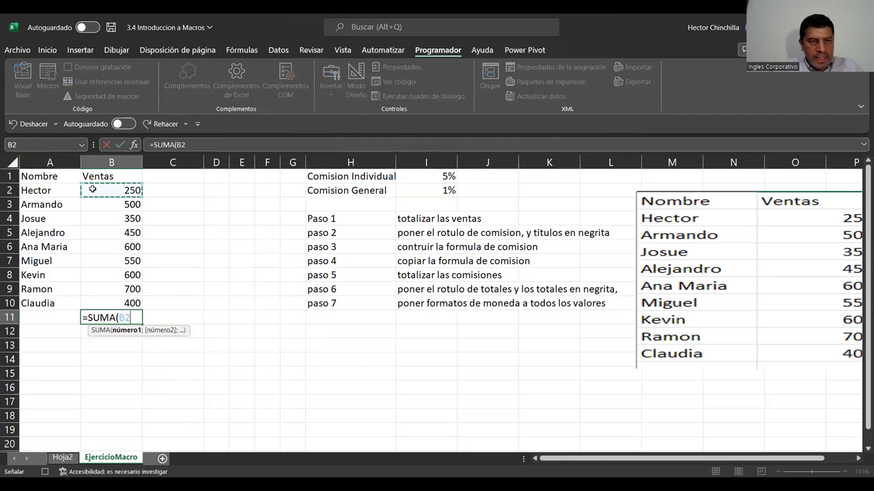
drag(92, 189, 107, 303)
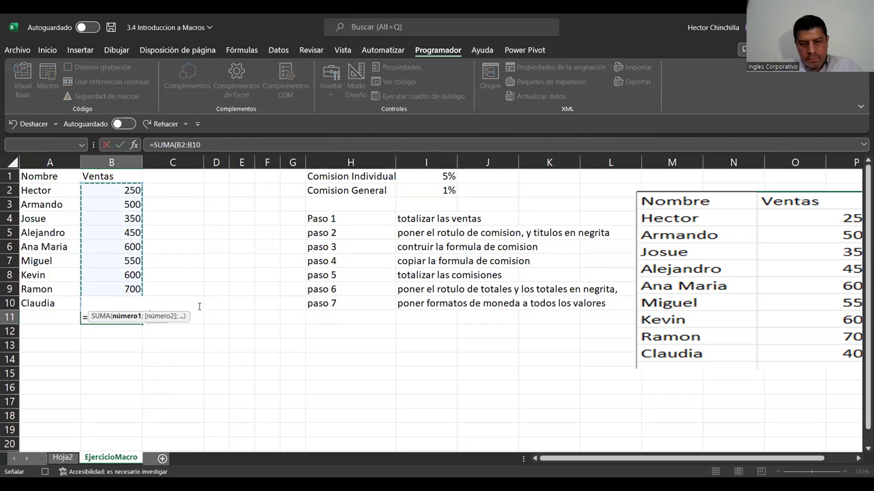
text())
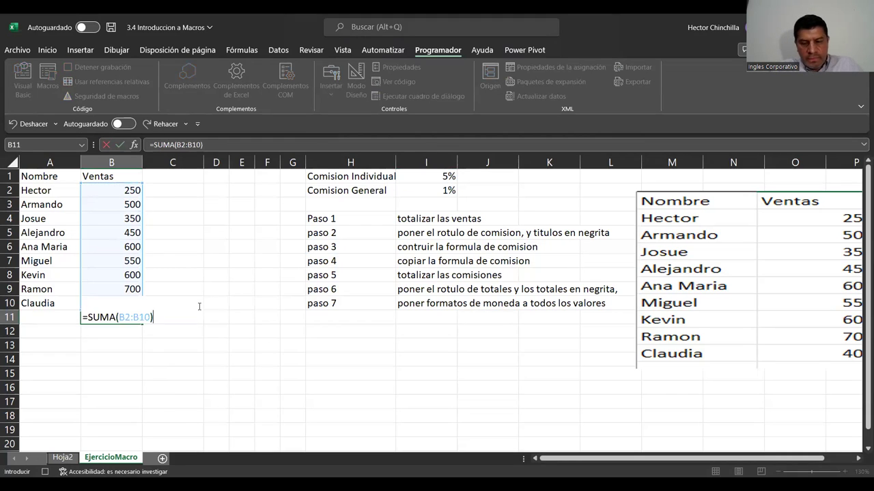
key(Return)
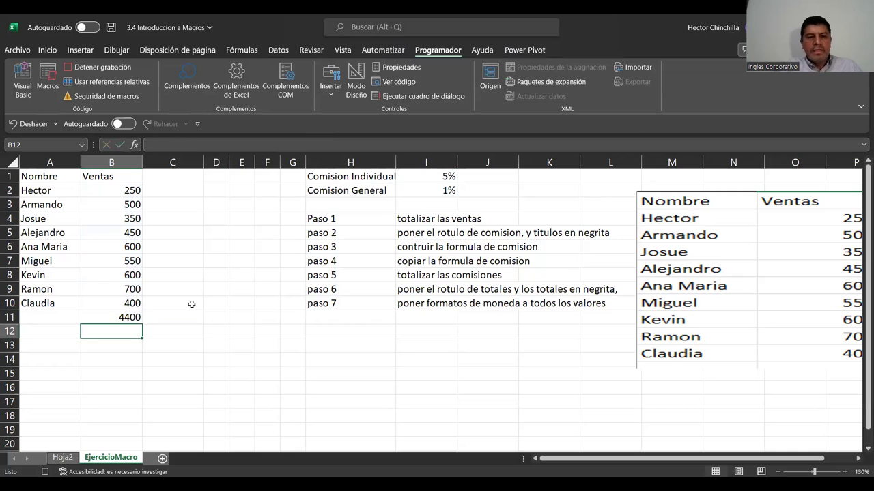
click(118, 319)
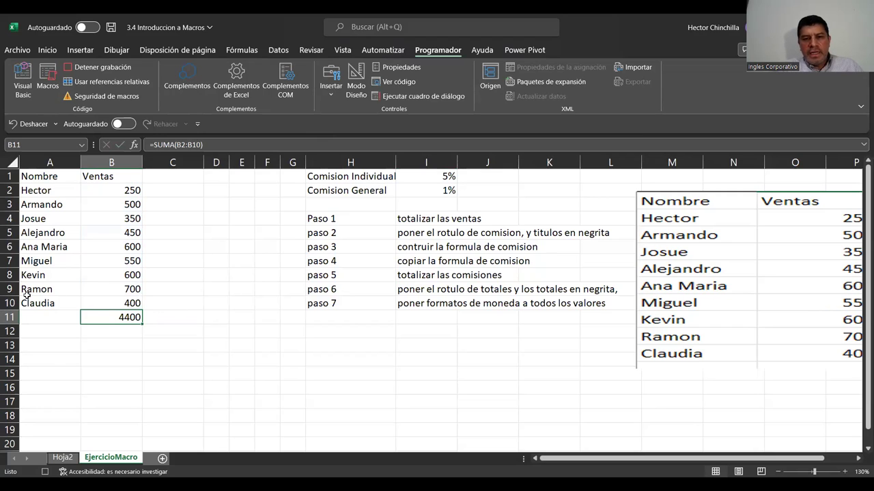
Step: Add the heading Comision in cell C1 and make the headings in A1:C1 bold
click(160, 180)
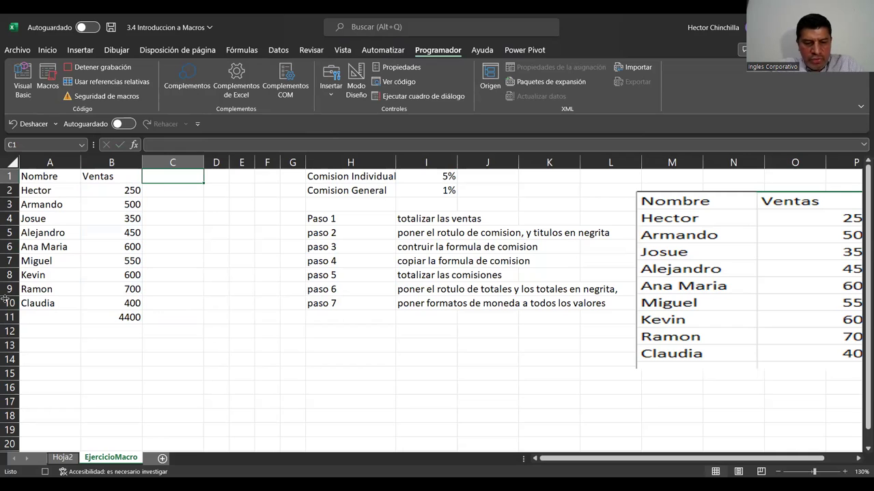
text(Comision)
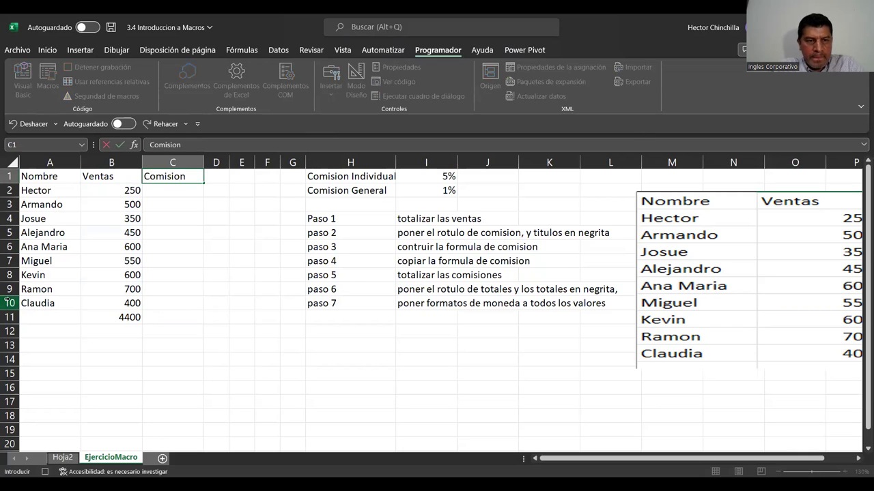
key(Return)
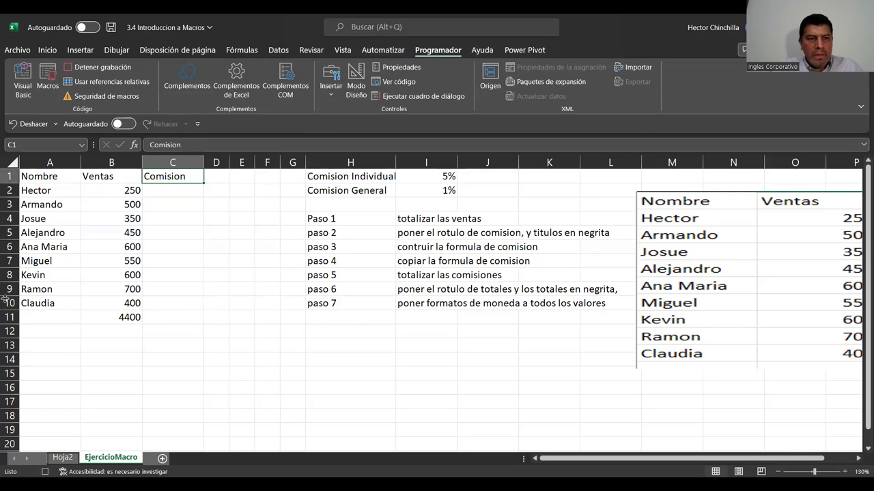
key(ctrl+Home)
key(shift+Right)
key(shift+Right)
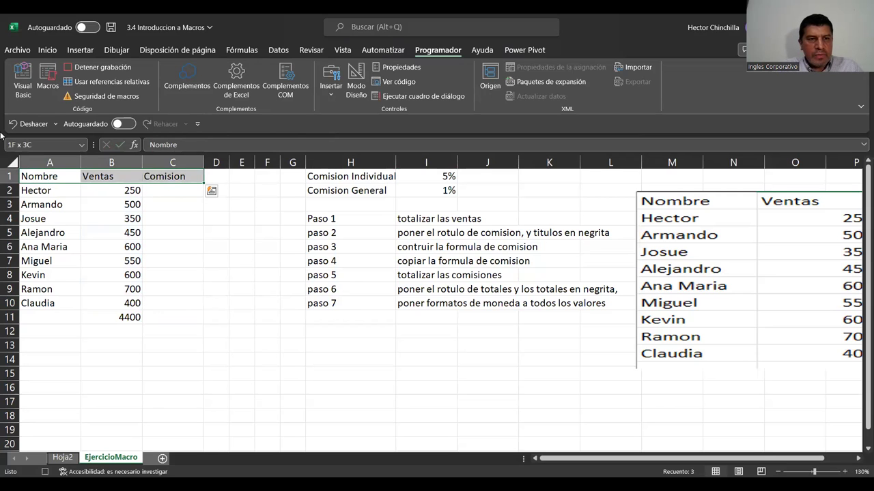
click(47, 52)
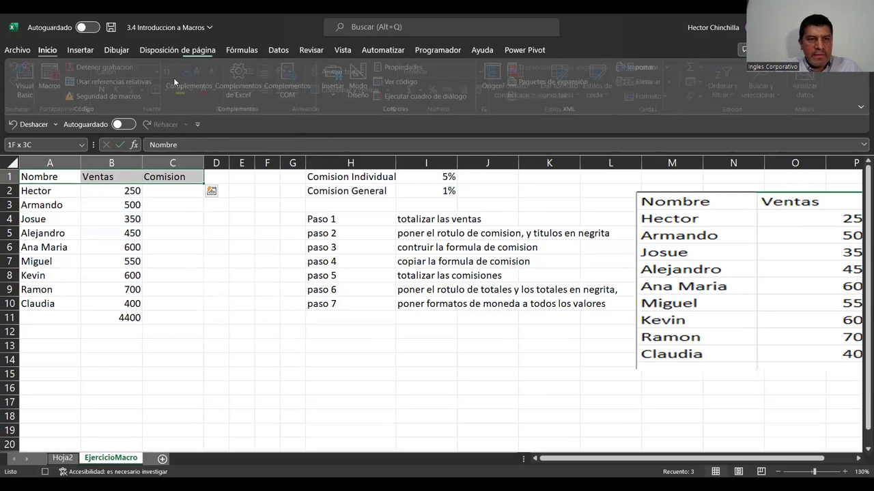
click(106, 89)
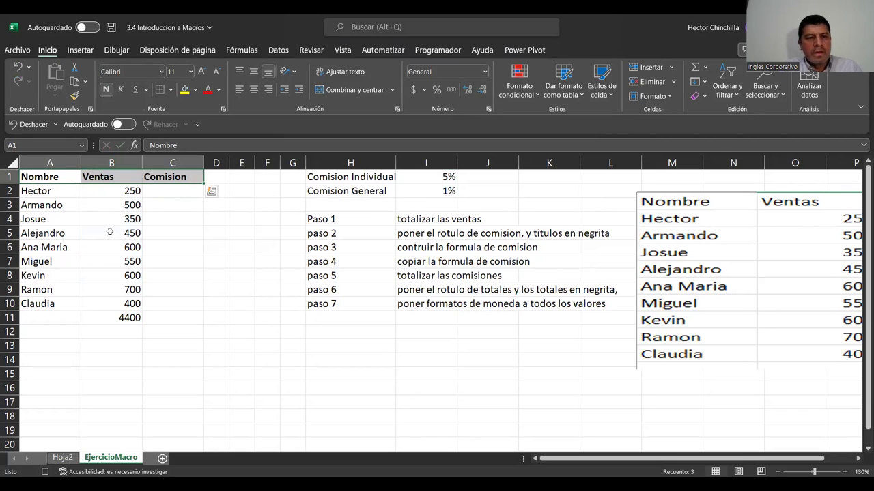
Step: Enter the commission formula =(B2*$I$1)+($B$11*$I$2) in cell C2, with absolute references to both rates and the sales total
click(157, 194)
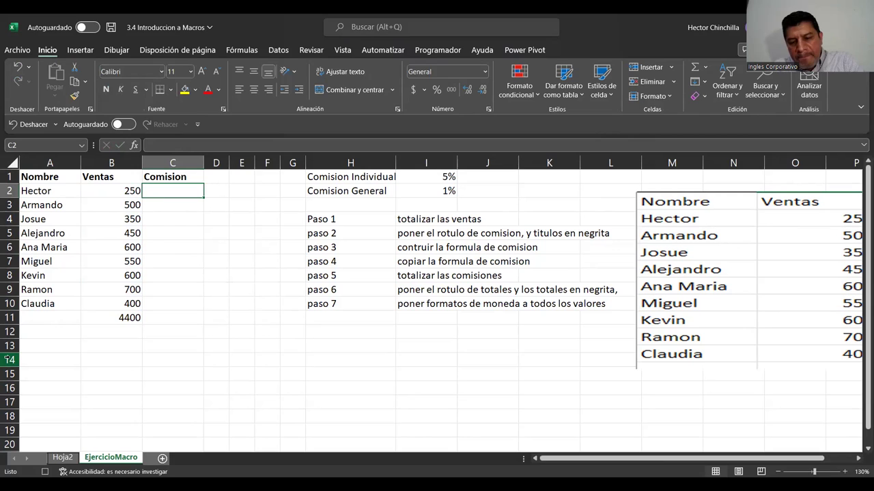
text(=)
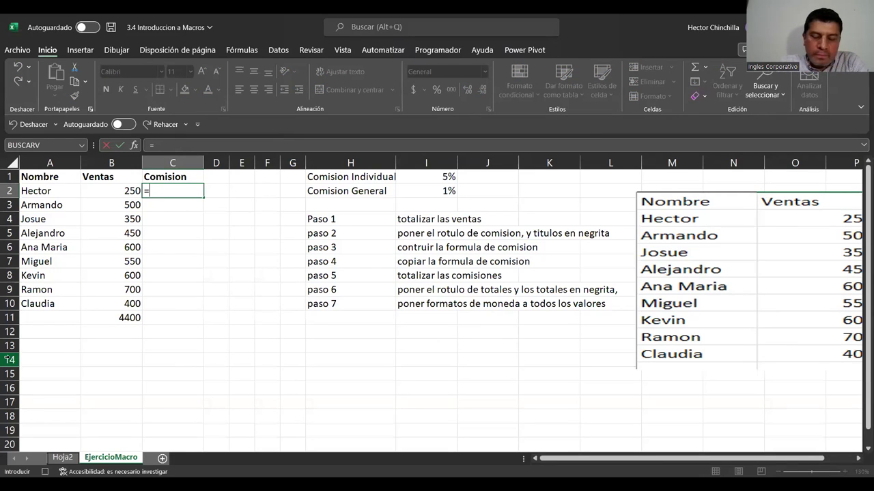
text(()
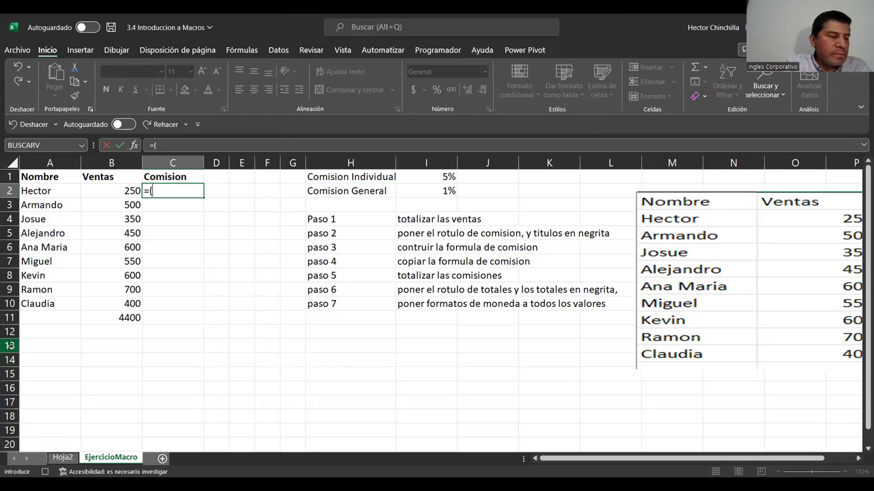
click(114, 190)
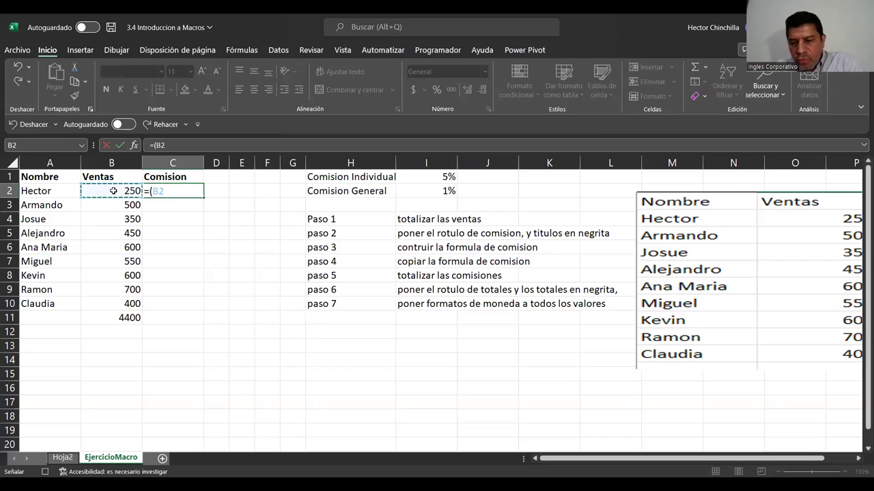
text(*)
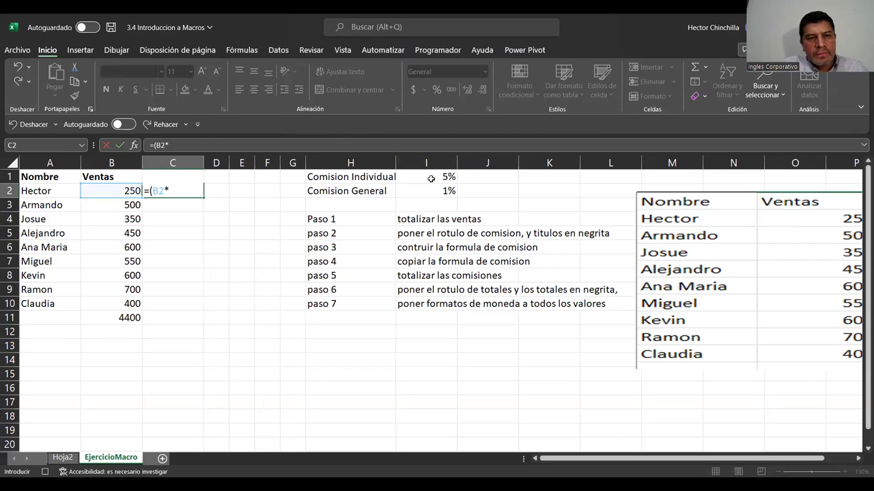
click(431, 179)
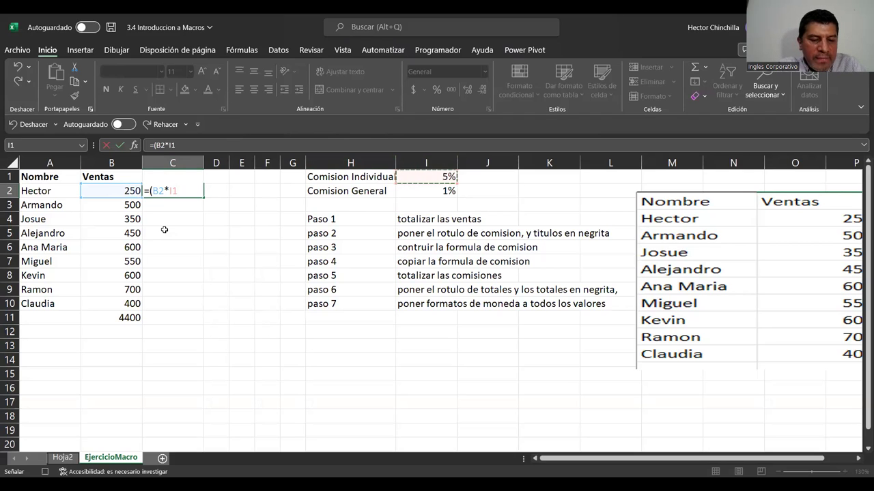
key(F4)
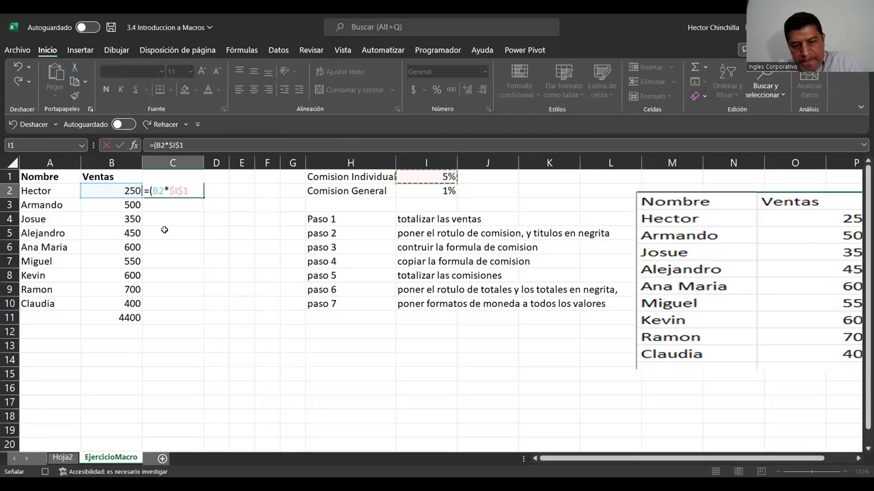
text())
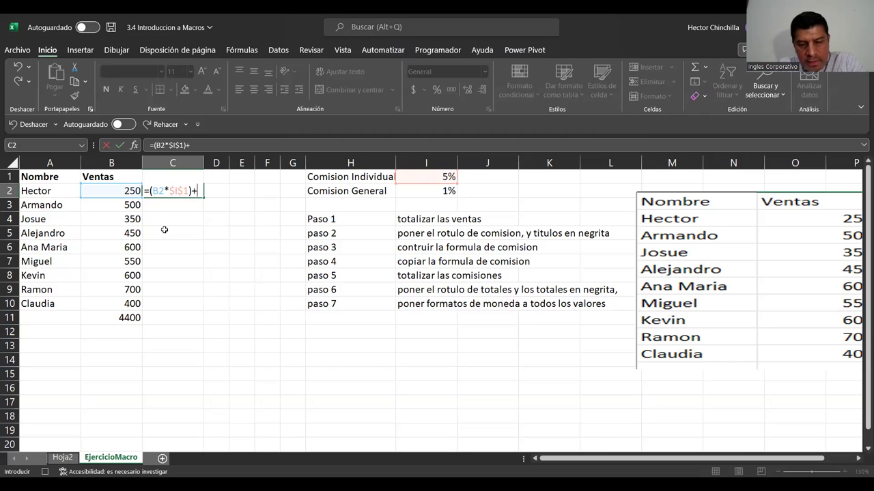
text(+()
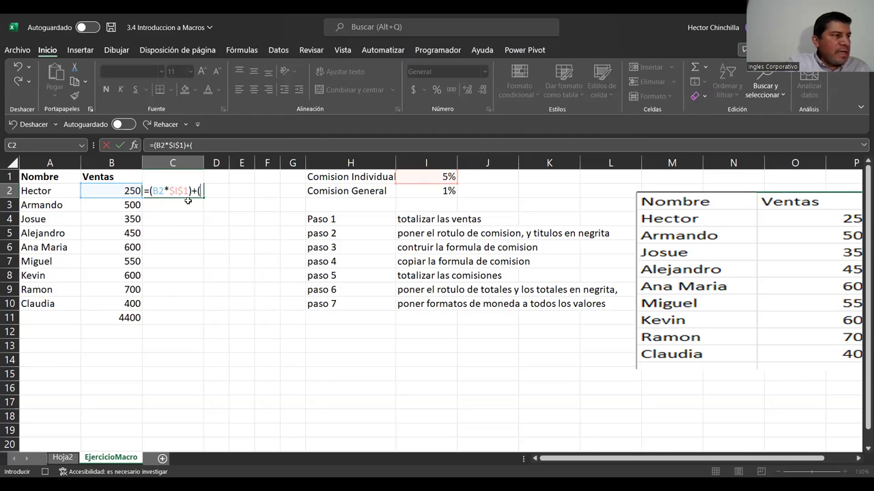
click(114, 318)
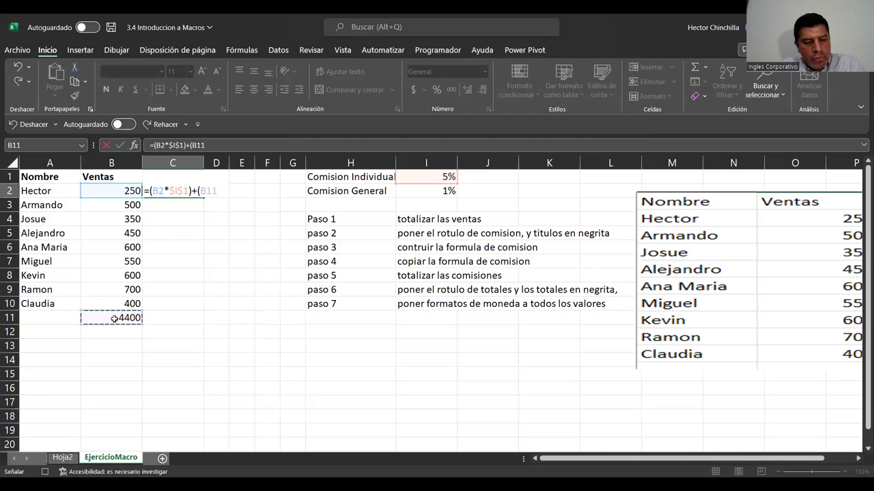
key(F4)
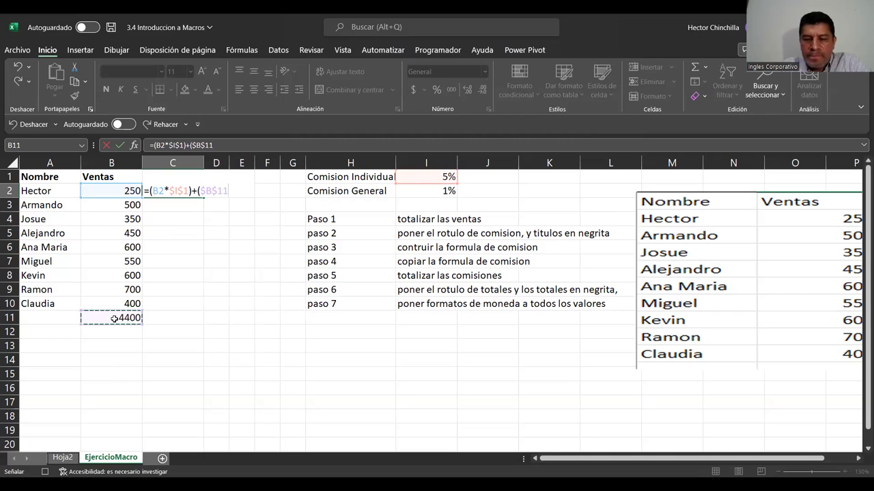
text(*)
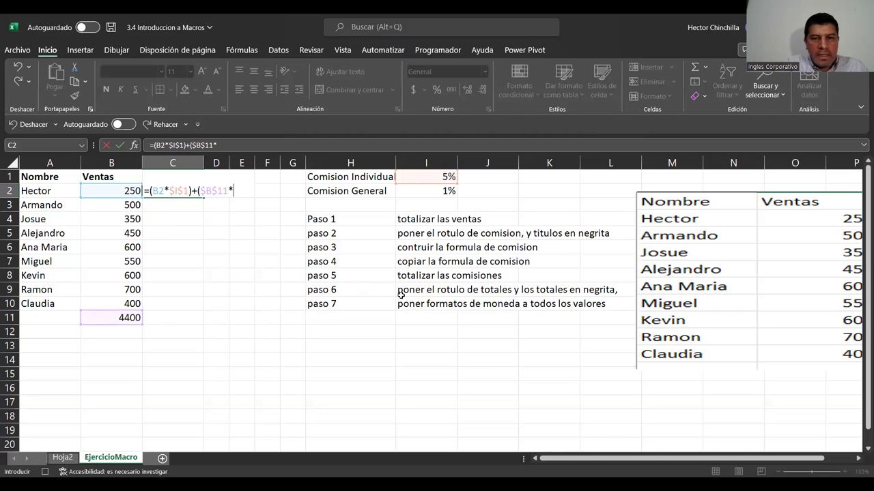
click(426, 192)
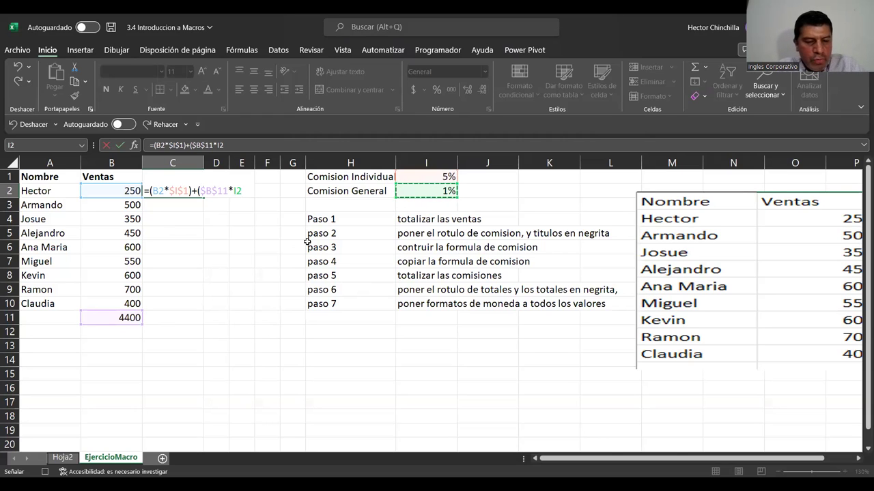
key(F4)
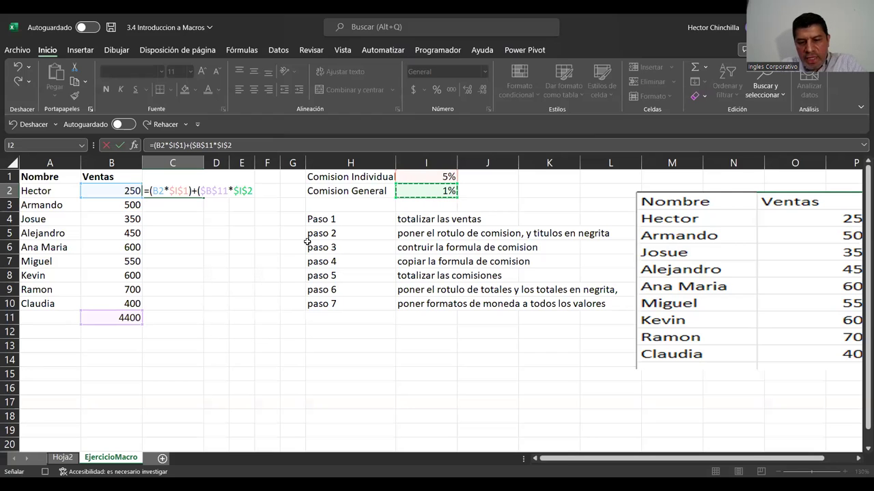
text())
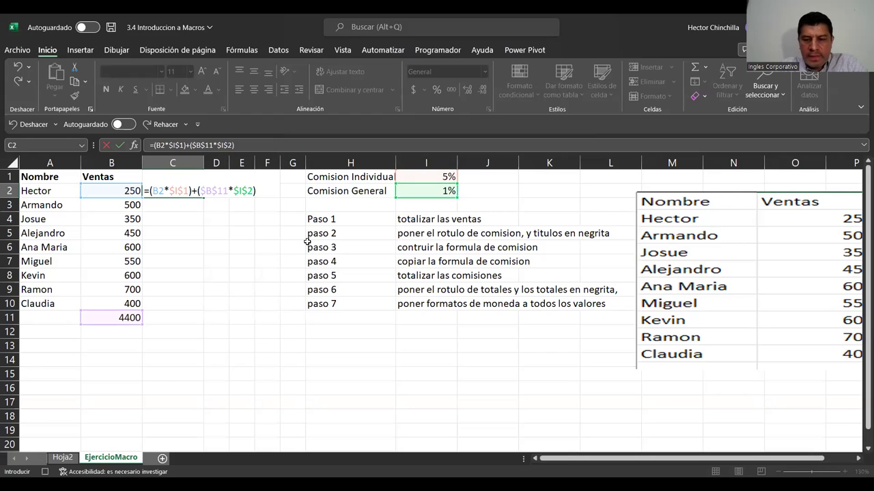
key(Return)
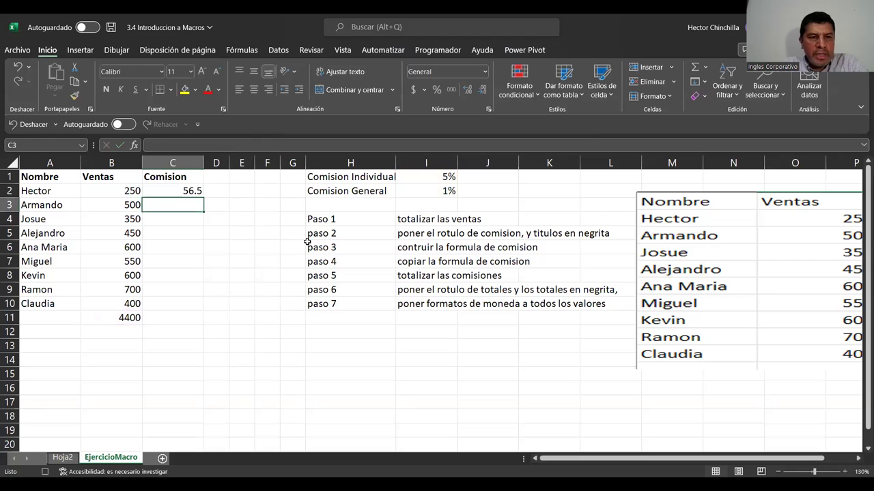
Step: Copy the commission formula from C2 down to C10 and total the commissions in C11 with =SUMA(C2:C10)
click(166, 191)
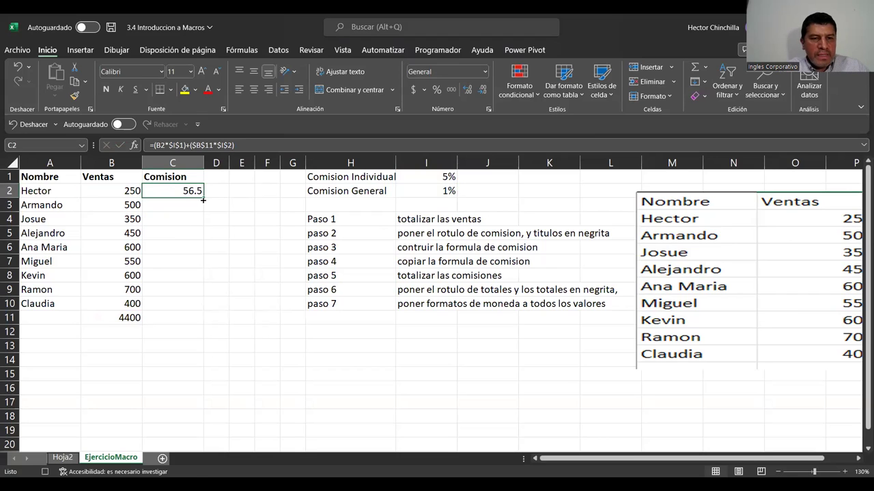
drag(202, 199, 200, 306)
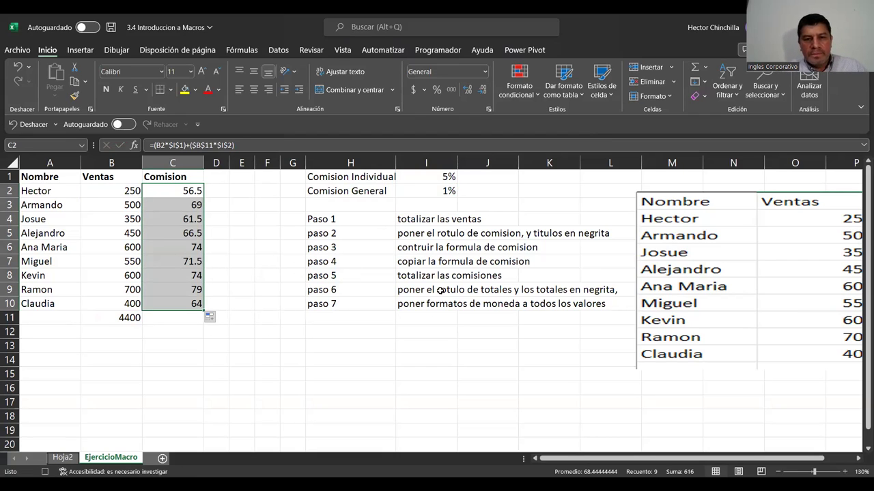
click(159, 319)
text(=)
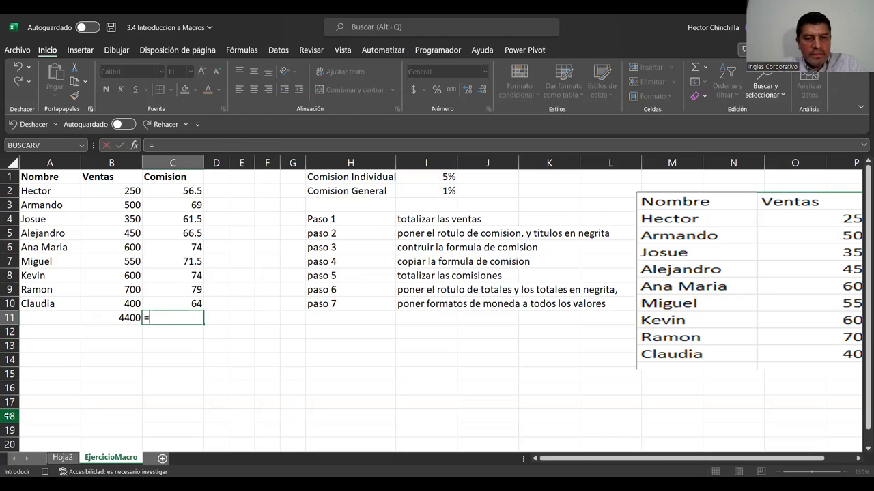
text(SUMA()
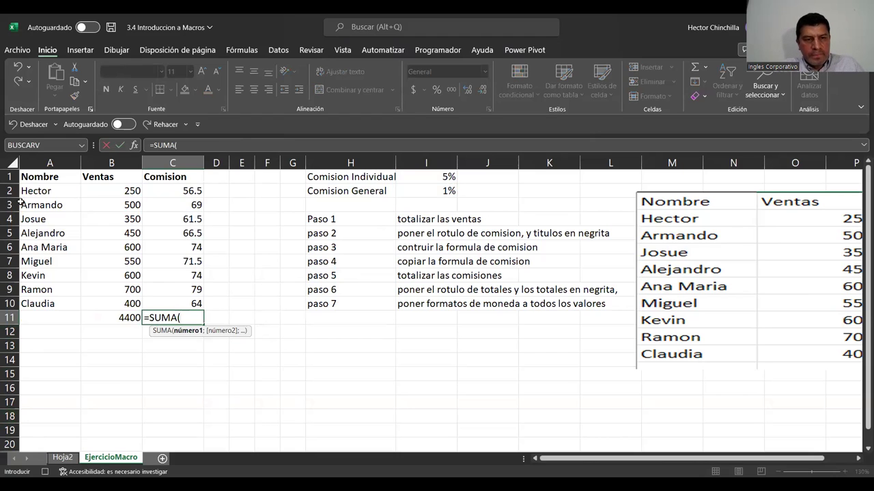
click(188, 191)
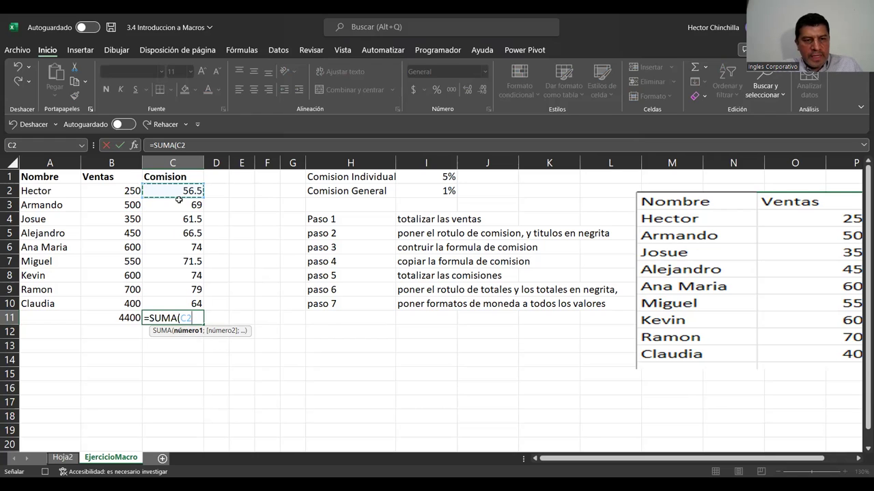
key(ctrl+shift+Down)
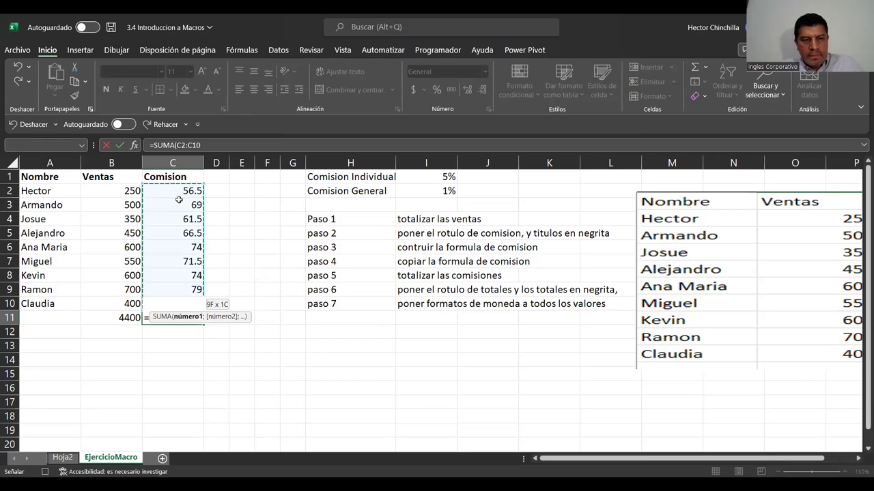
text())
key(Return)
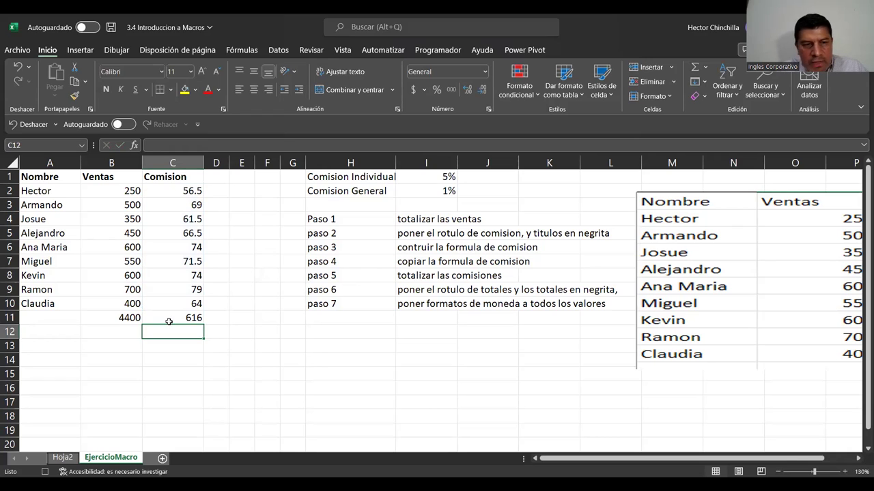
Step: Label the totals row TOTALES in cell A11 and make A11:C11 bold
click(40, 317)
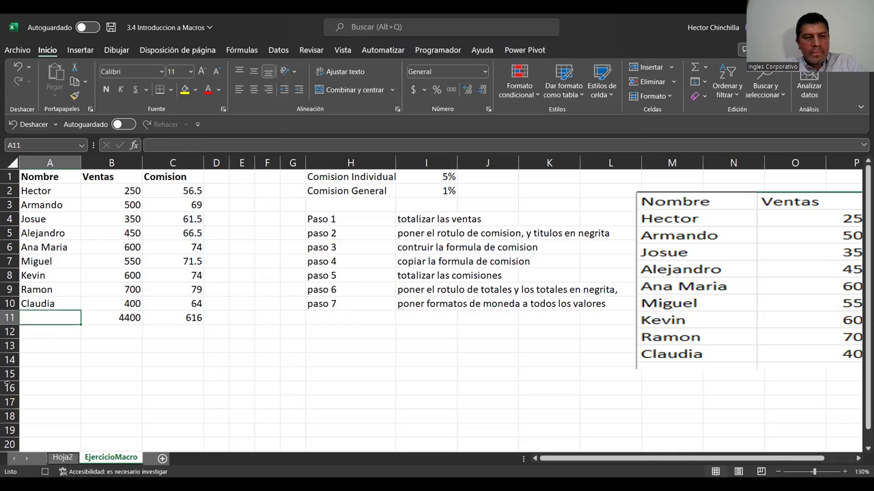
text(TOTALES)
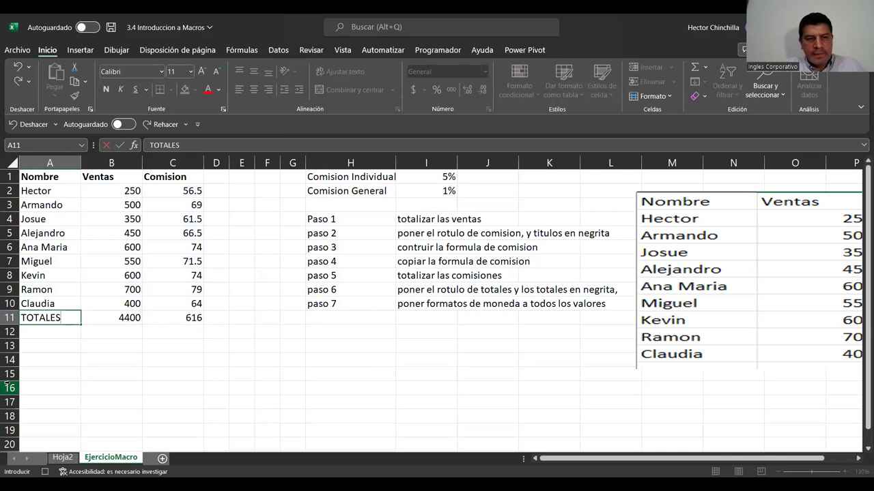
key(Return)
key(Up)
key(shift+Right)
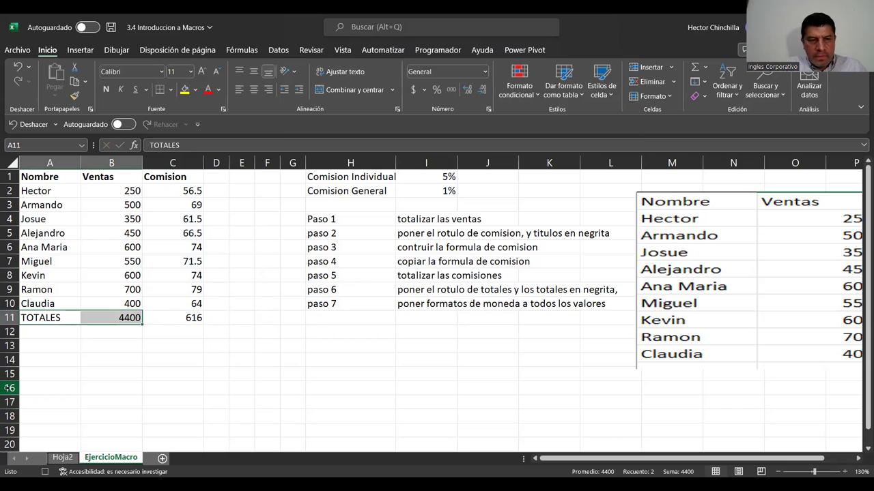
key(shift+Right)
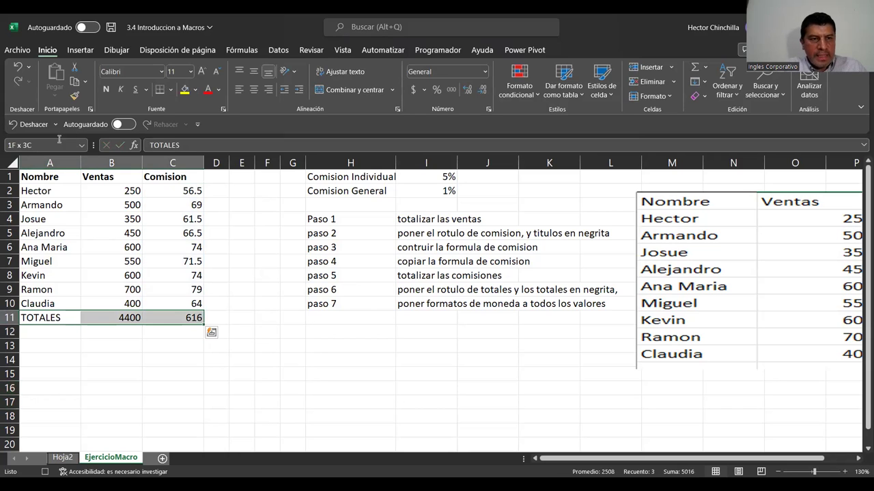
click(105, 92)
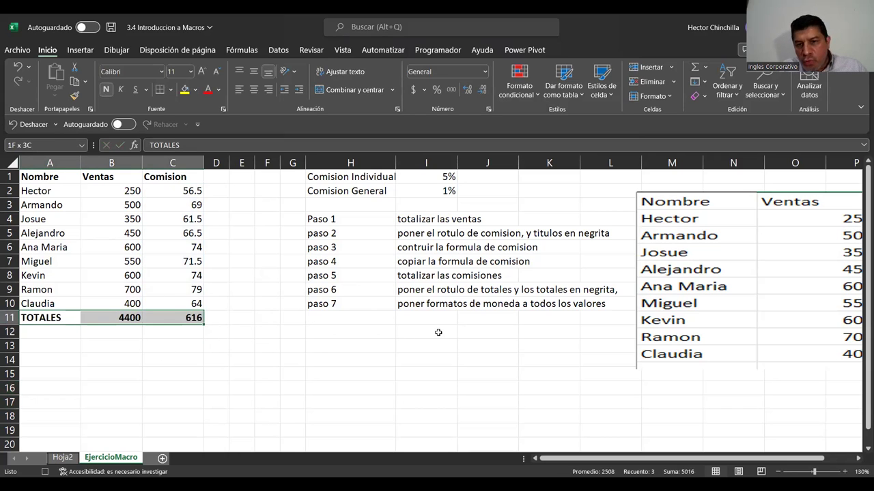
click(374, 308)
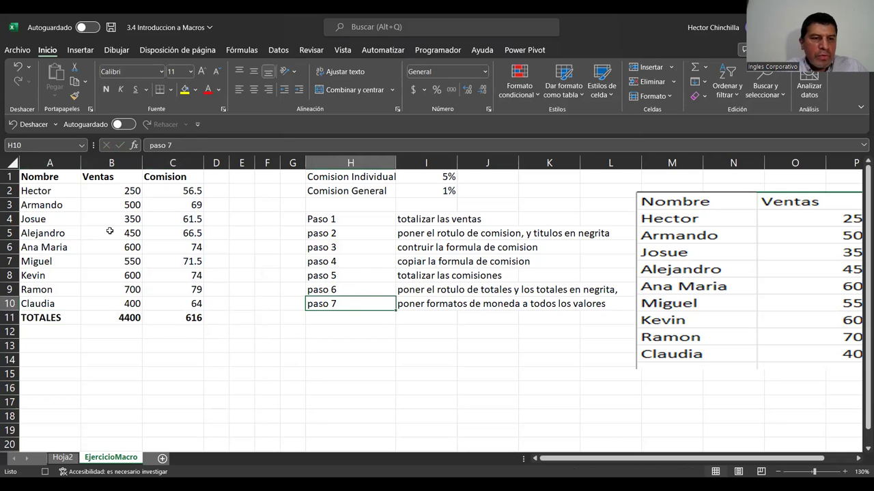
Step: Apply the accounting currency format with $ to the sales and commission values in B2:C11
drag(113, 190, 178, 311)
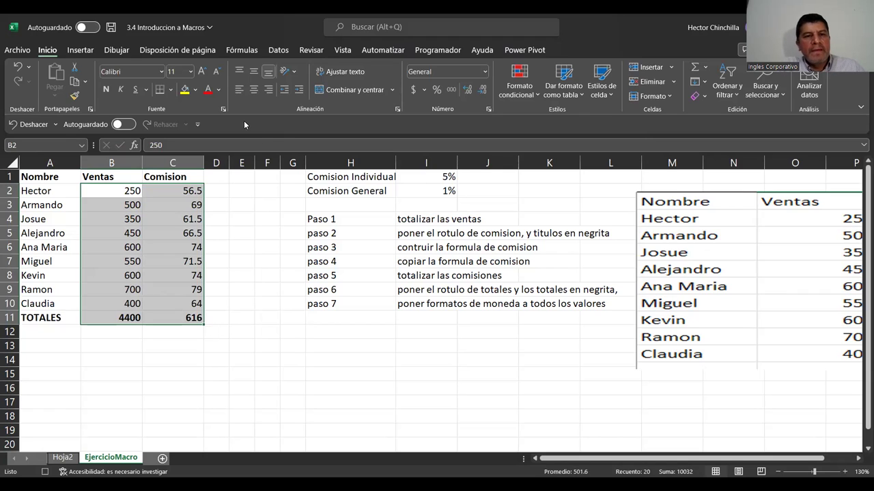
click(414, 90)
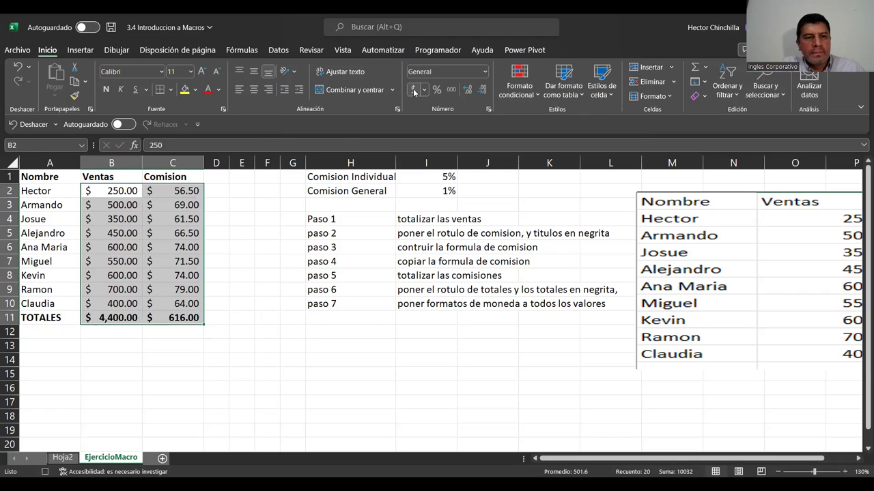
click(163, 320)
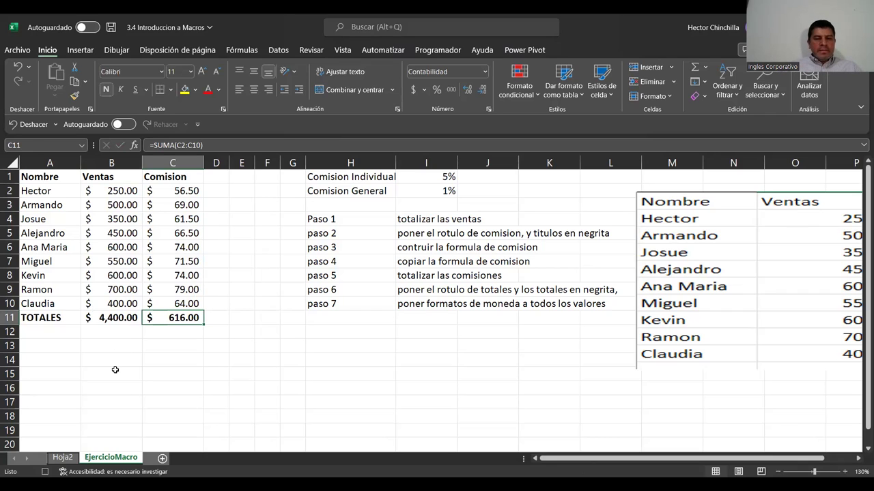
Step: Stop recording the macro with A12 as the active cell, and check CalculoComision in the macro list without running it
click(63, 334)
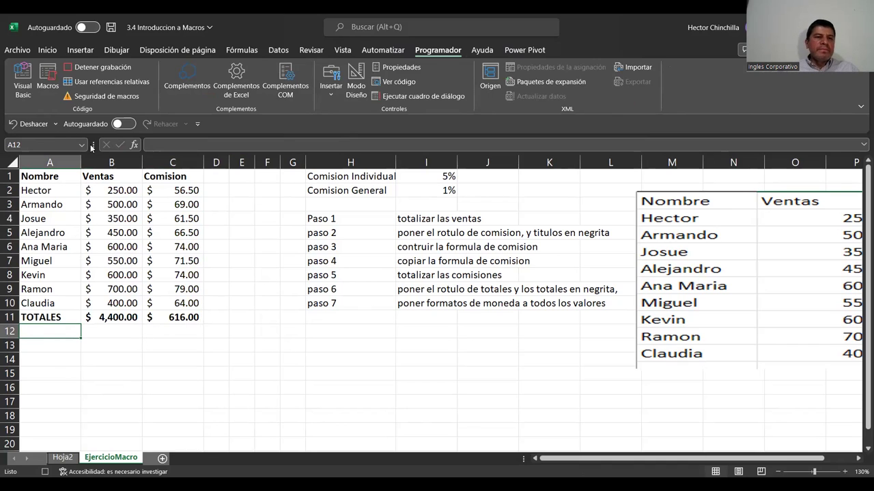
click(115, 67)
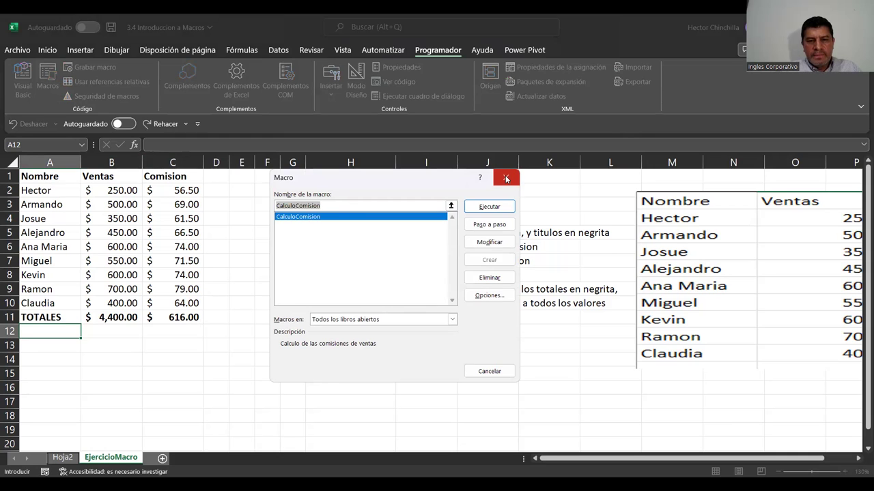
key(Escape)
click(268, 320)
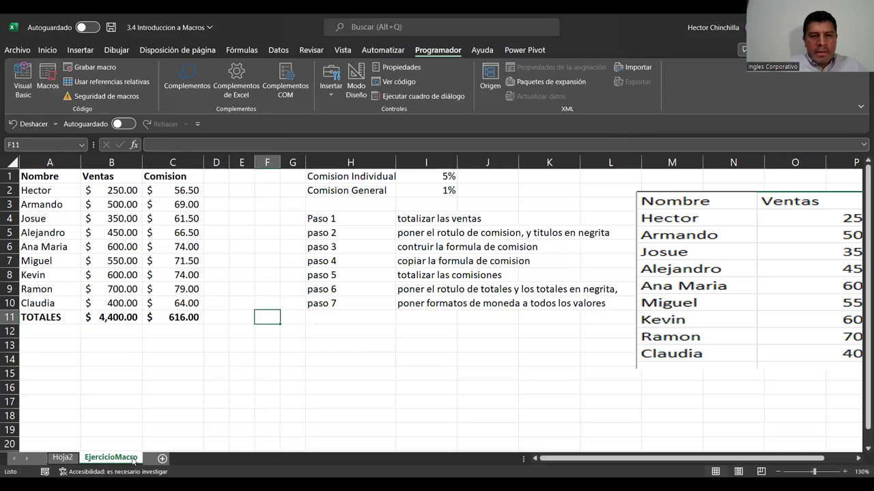
Step: Clear the contents of the sales and commission cells B2:C11, including both totals
click(150, 366)
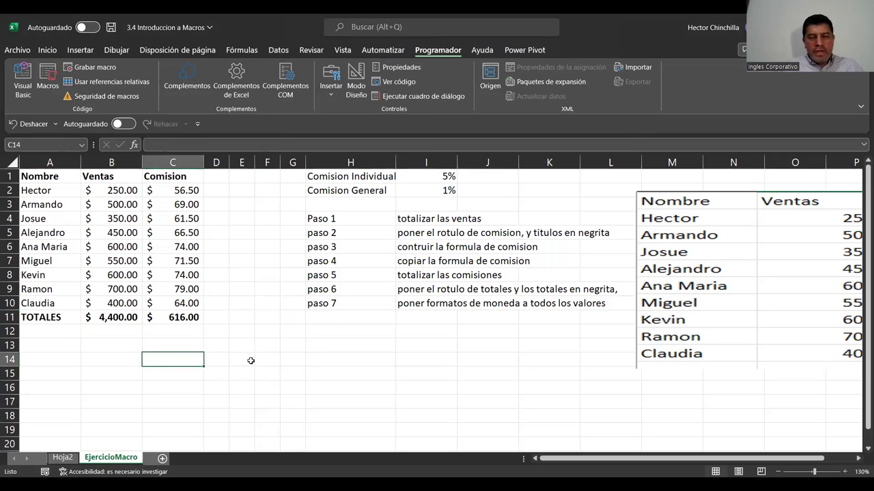
click(109, 320)
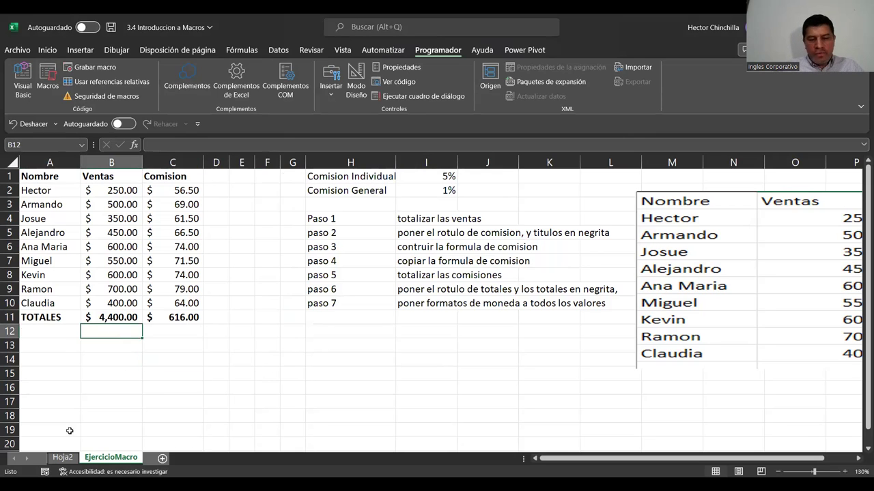
key(Up)
key(Up)
key(Up)
key(Up)
key(Up)
key(Up)
key(Up)
key(Up)
key(Up)
key(Up)
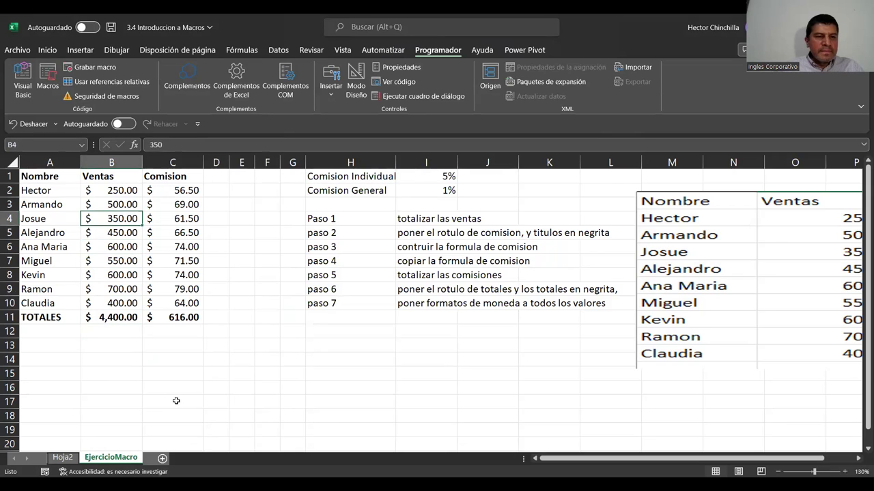
key(Down)
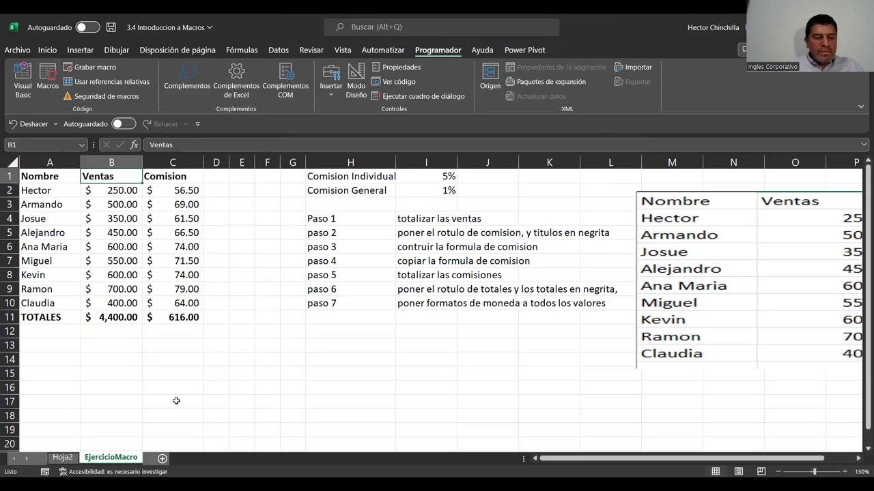
key(shift+Right)
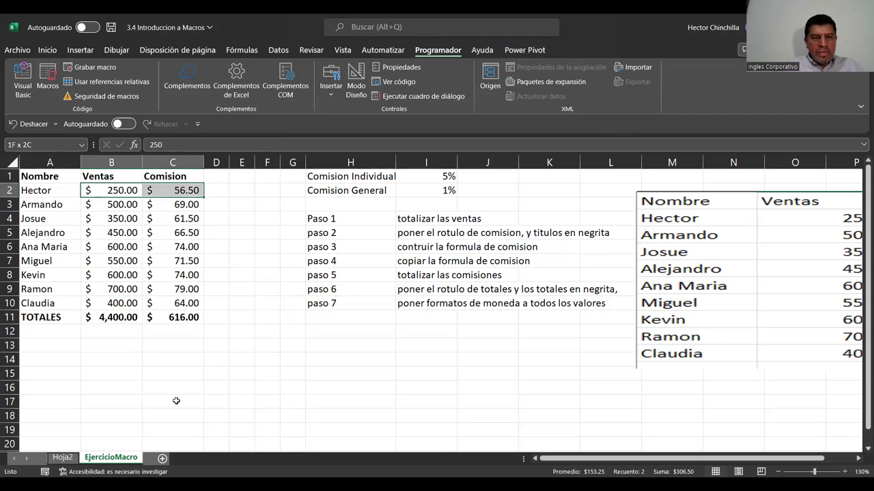
key(shift+Down)
key(shift+Down)
key(shift+Down)
key(shift+Down)
key(shift+Down)
key(shift+Down)
key(shift+Down)
key(shift+Down)
key(shift+Down)
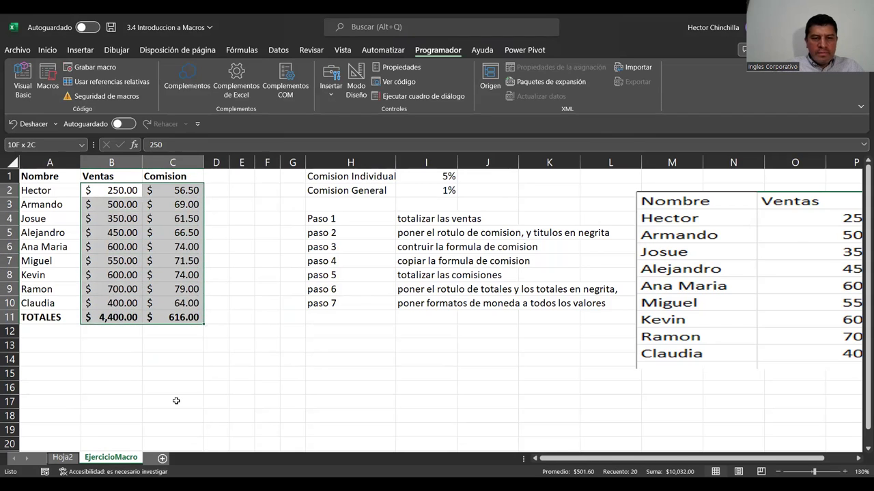
key(Delete)
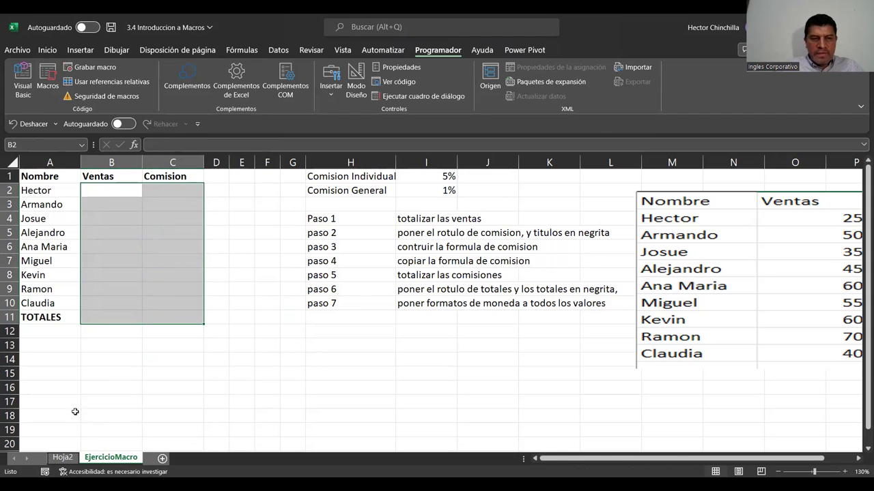
Step: Delete the TOTALES label in A11 and the Comision heading in C1
click(70, 319)
key(Delete)
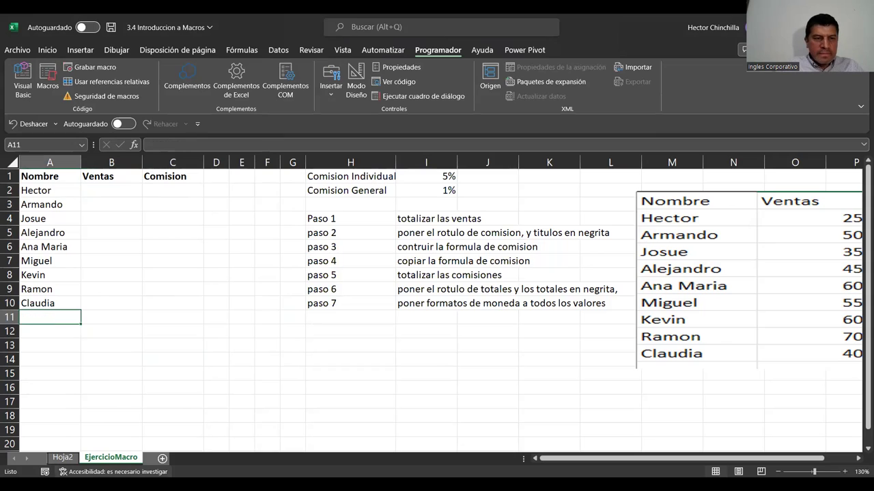
click(162, 180)
key(Delete)
Step: Remove the bold formatting from the headings Nombre and Ventas in A1:B1
click(56, 178)
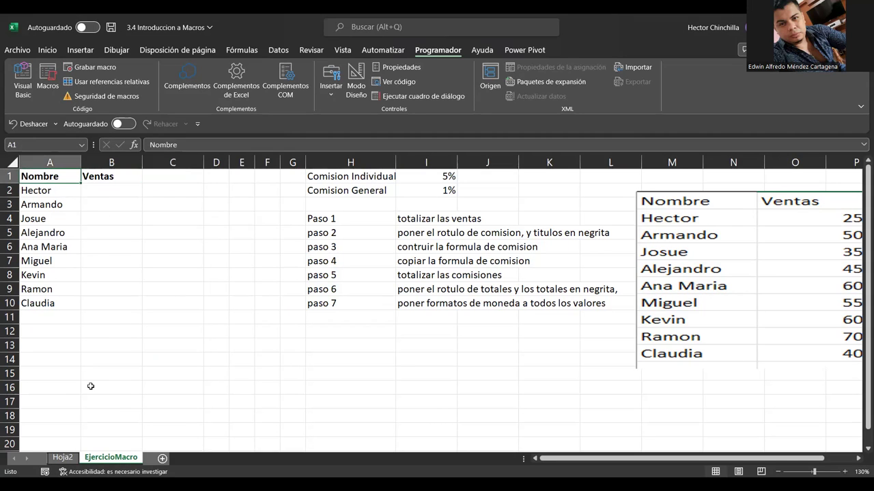
key(shift+Right)
click(47, 50)
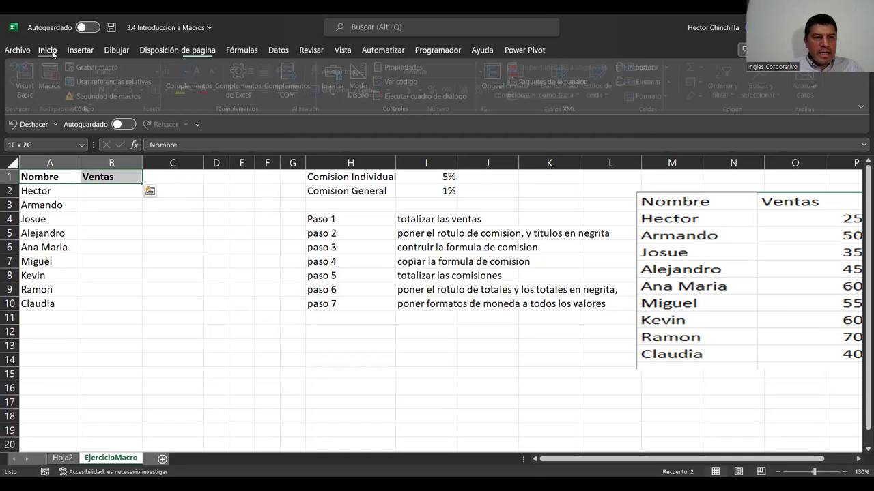
click(106, 89)
click(60, 210)
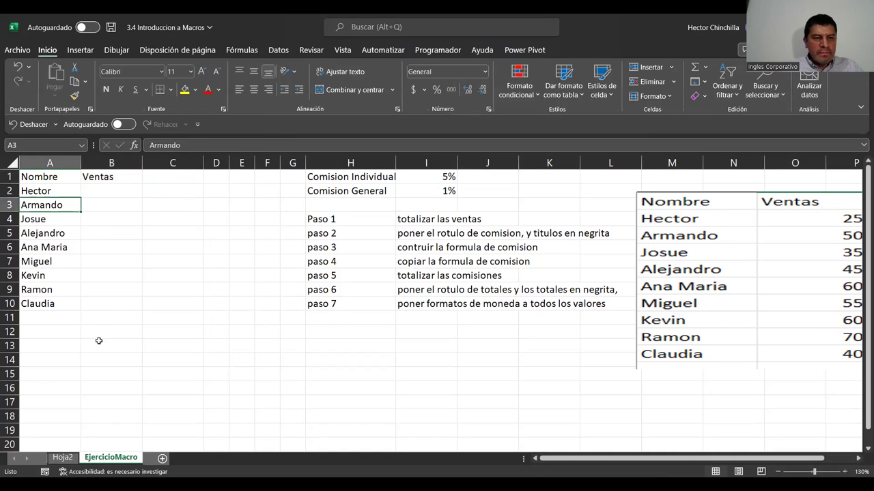
Step: Move the reference picture closer to the table so its Ventas values show fully, and enter 250 in cell B2
click(99, 191)
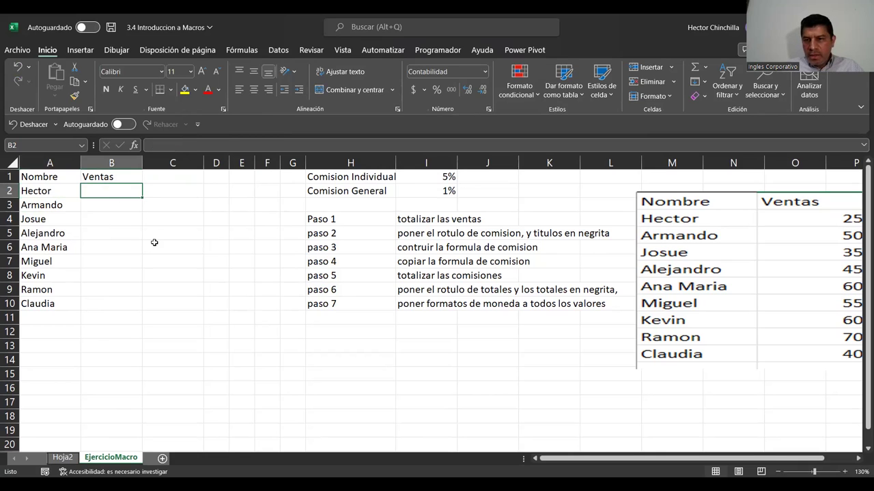
drag(669, 280, 643, 276)
click(93, 194)
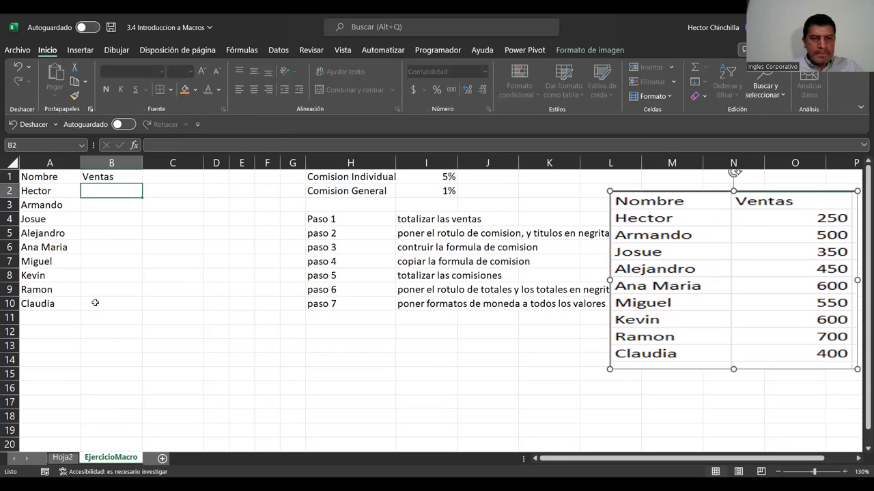
text(250)
key(Return)
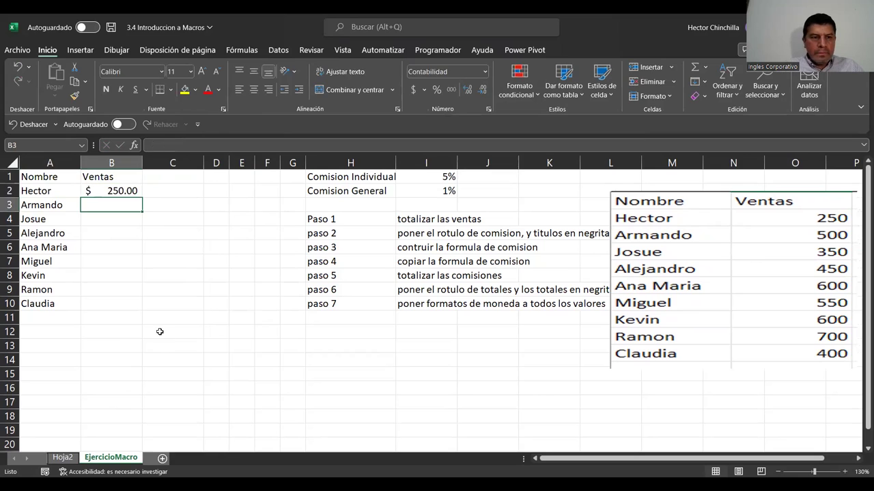
Step: Clear the accounting format from the range B2:C10, keeping the value in B2
key(Up)
key(shift+Right)
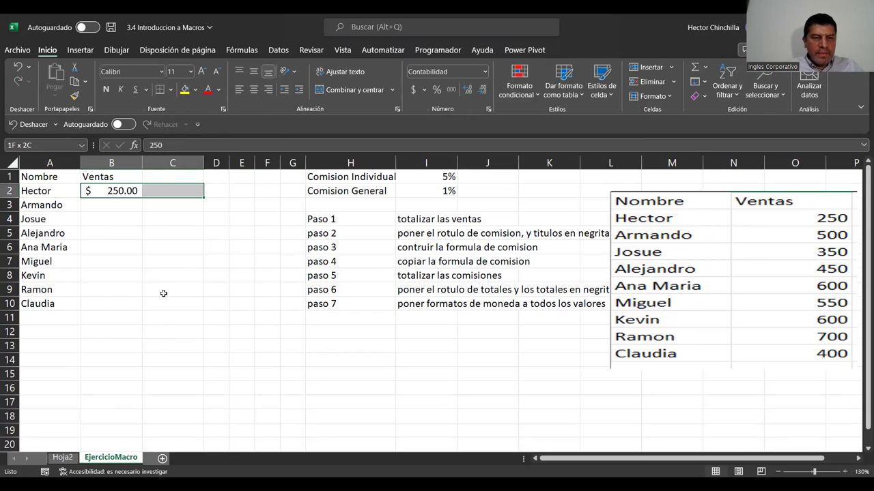
key(shift+Down)
key(shift+Down)
key(shift+Down)
key(shift+Down)
key(shift+Down)
key(shift+Down)
key(shift+Down)
key(shift+Down)
key(shift+Down)
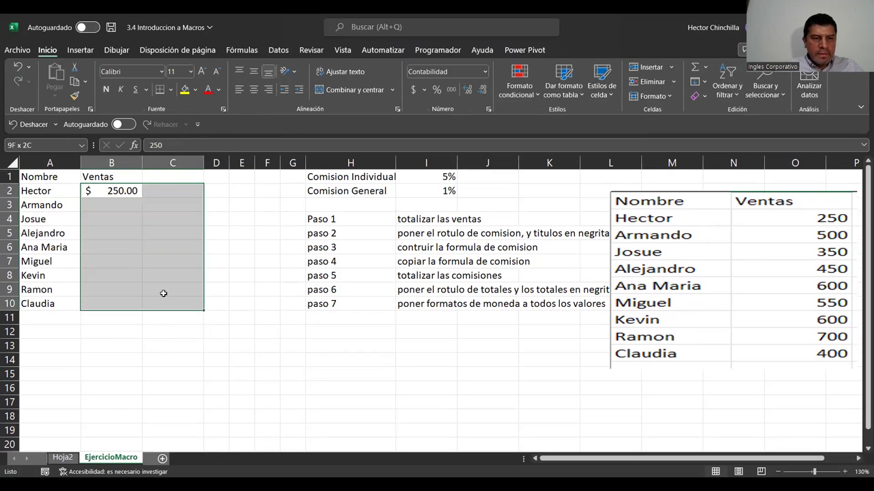
key(shift+Up)
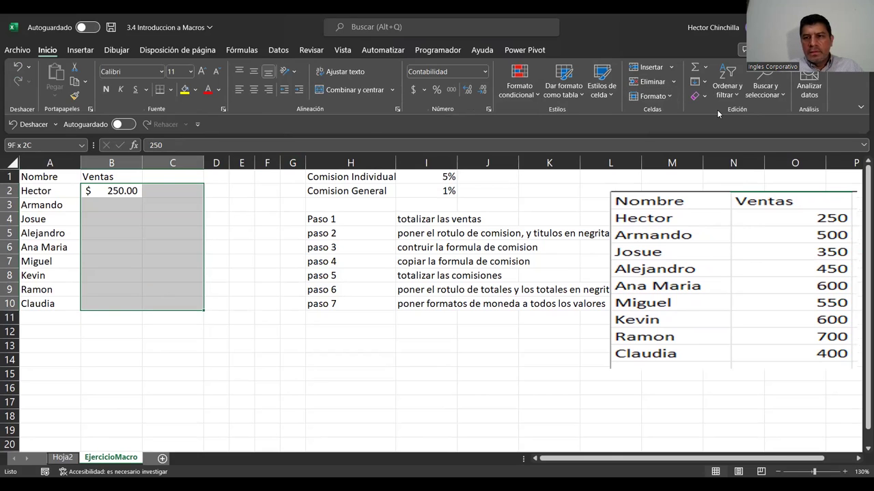
key(ctrl+1)
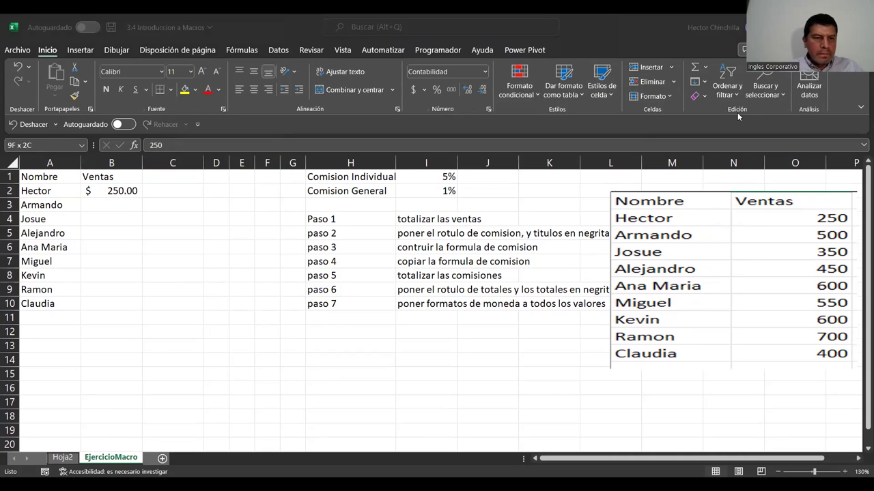
key(Escape)
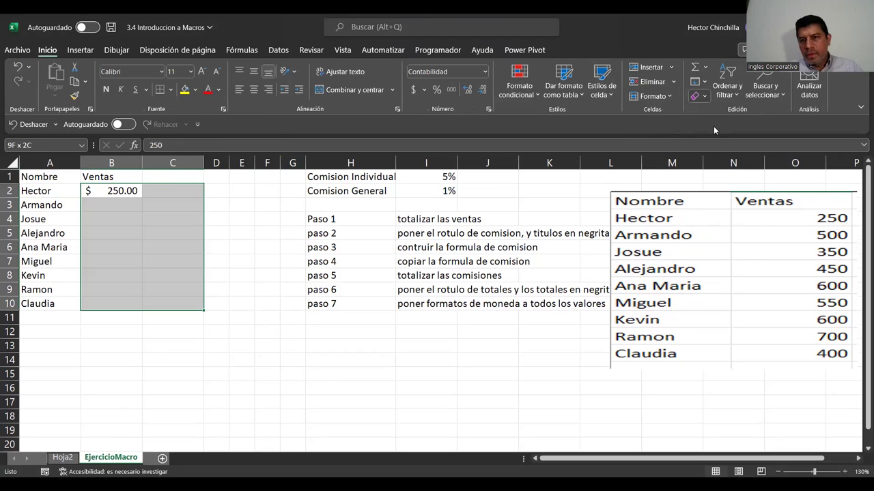
key(ctrl+z)
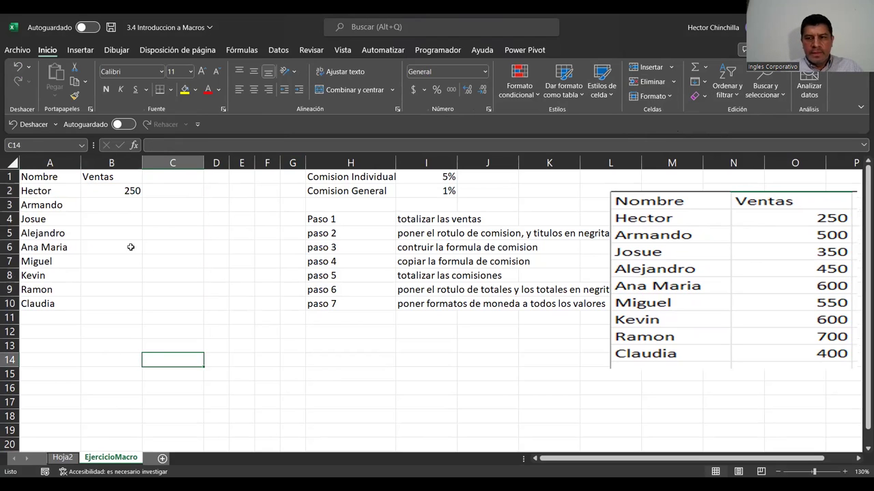
Step: Enter the sales values 500, 350, 450, 600, 550, 600, 700 and 400 in cells B3 to B10
click(110, 205)
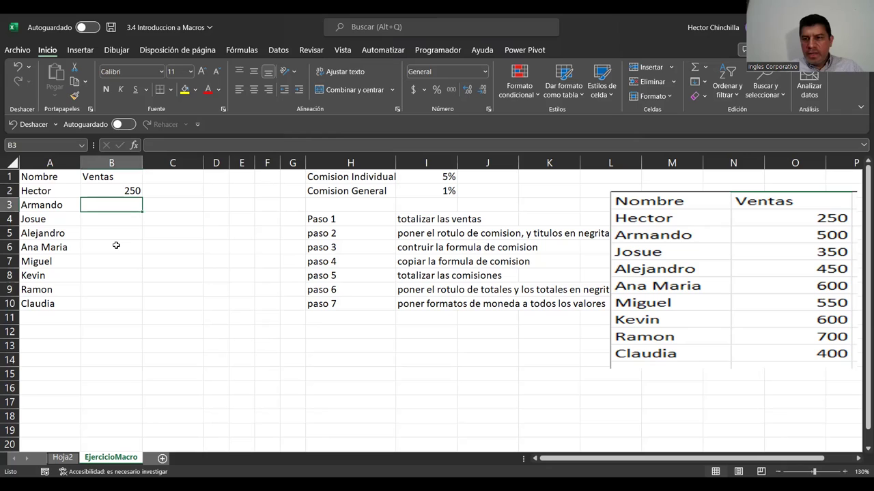
text(500)
key(Return)
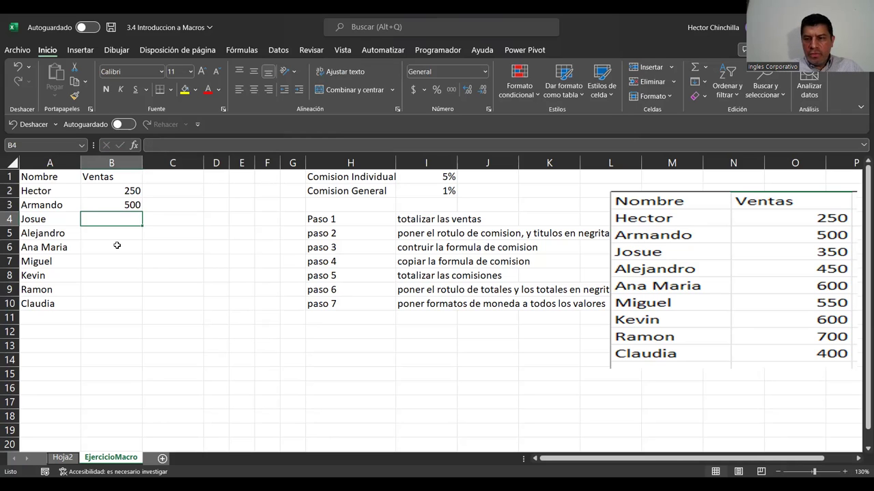
text(350)
key(Return)
text(450)
key(Return)
text(600)
key(Return)
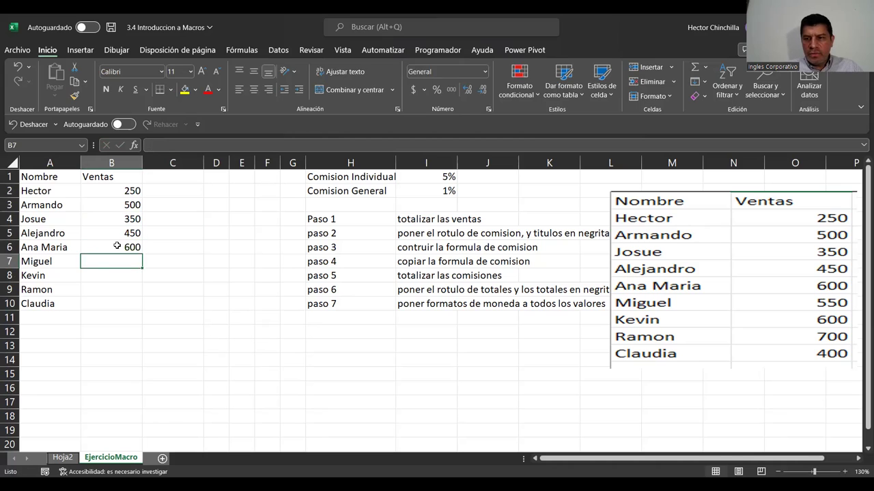
text(550)
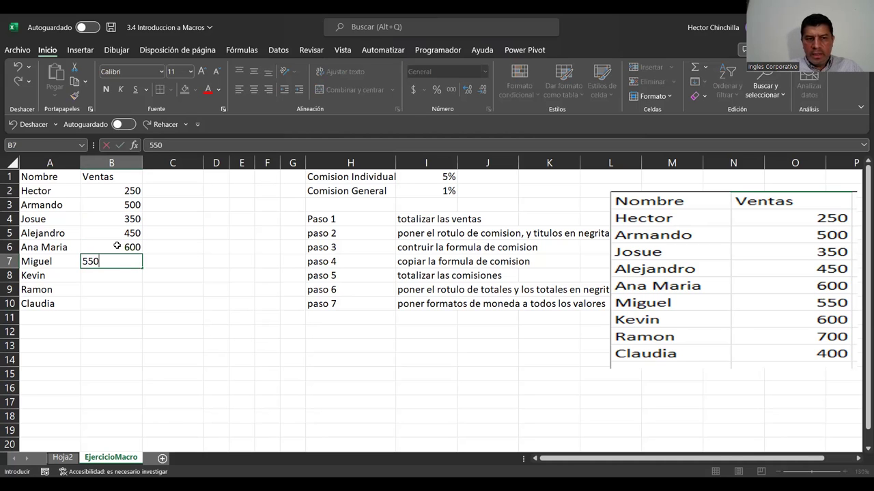
key(Return)
text(600)
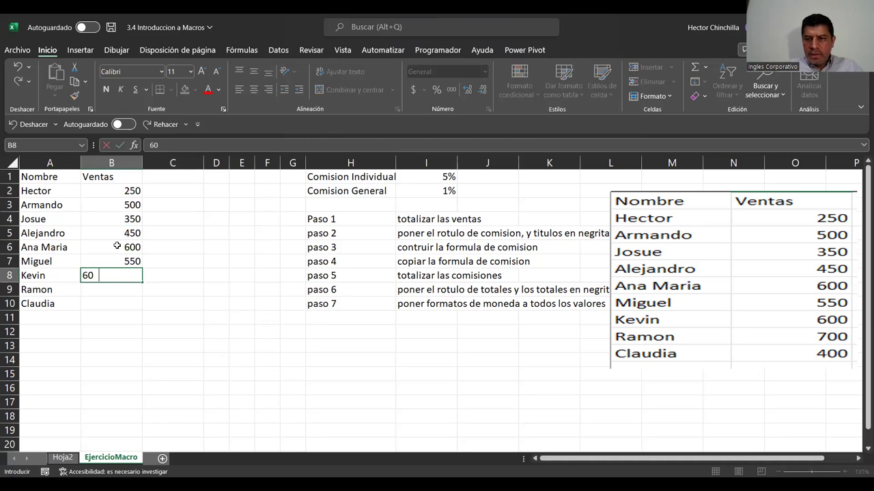
key(Return)
key(Return)
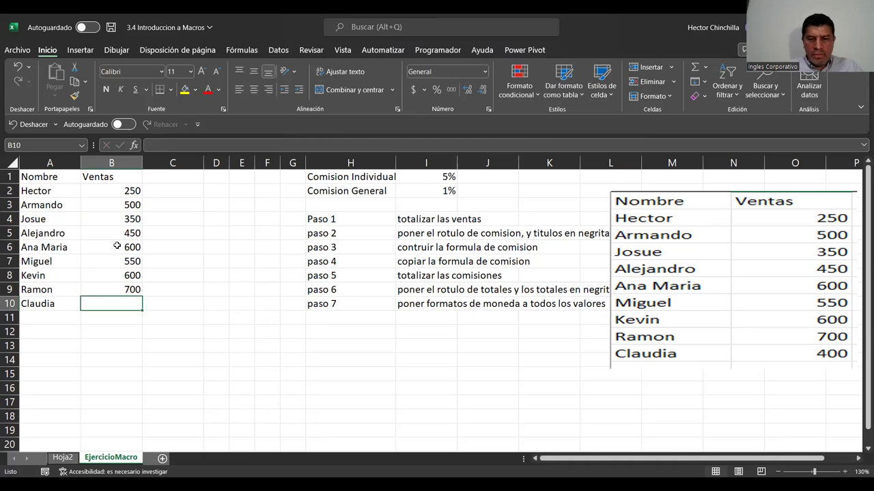
text(400)
key(Return)
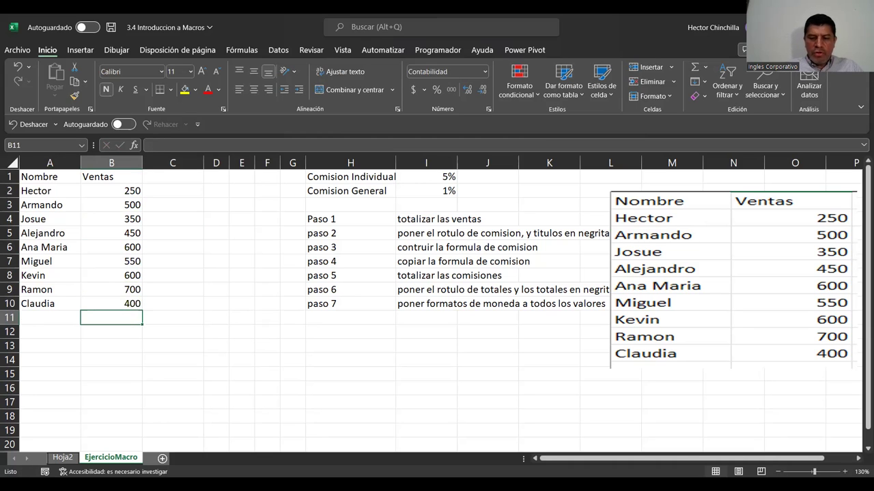
Step: Check the shortcut key and description in the options of the CalculoComision macro without changing them
key(Left)
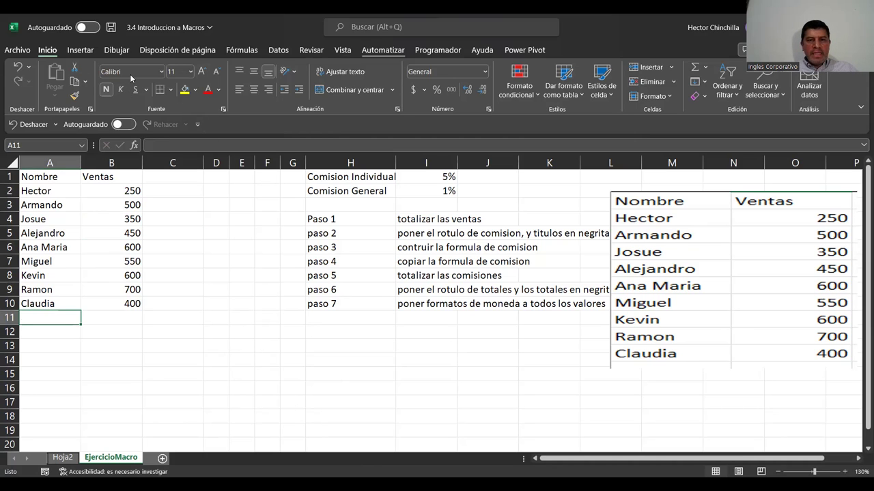
click(437, 50)
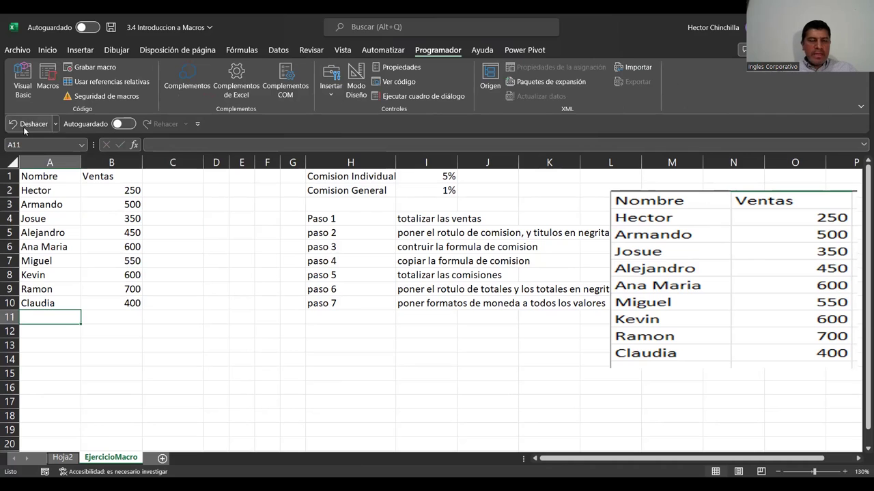
click(44, 77)
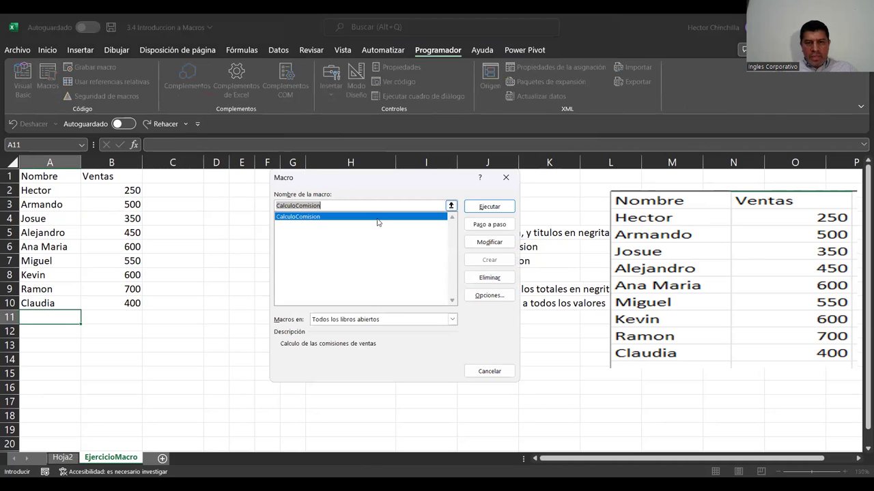
click(378, 218)
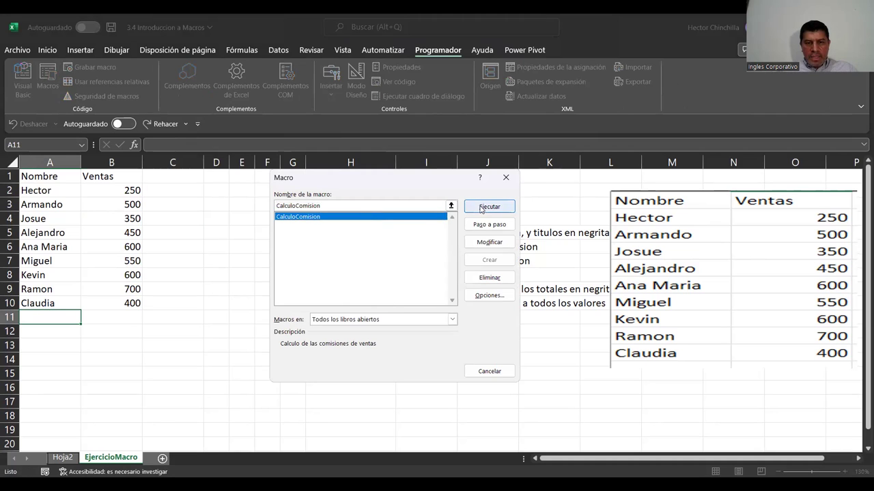
click(480, 298)
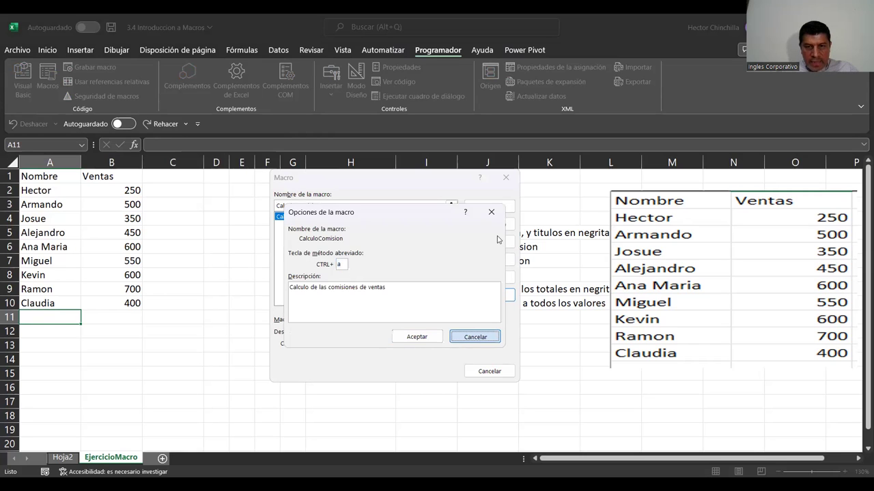
click(472, 336)
click(505, 181)
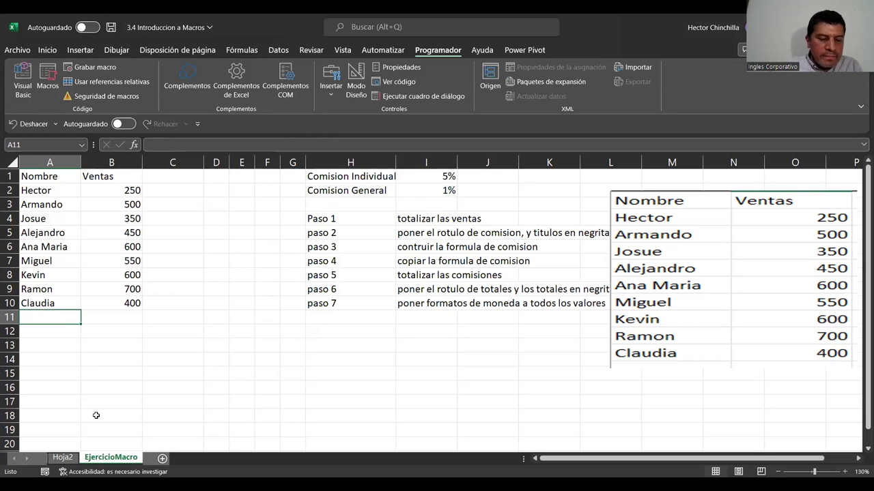
Step: Run the CalculoComision macro with its keyboard shortcut, and move the reference picture below the list of steps in column H
key(ctrl+m)
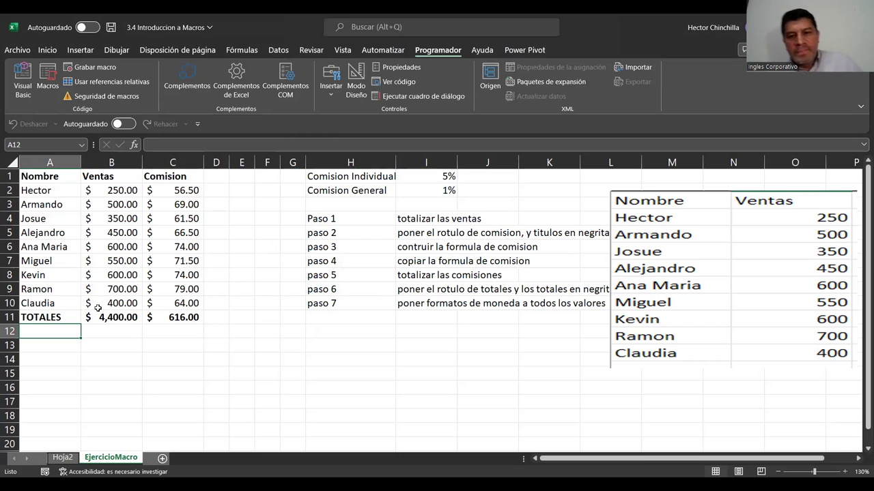
drag(677, 235, 387, 361)
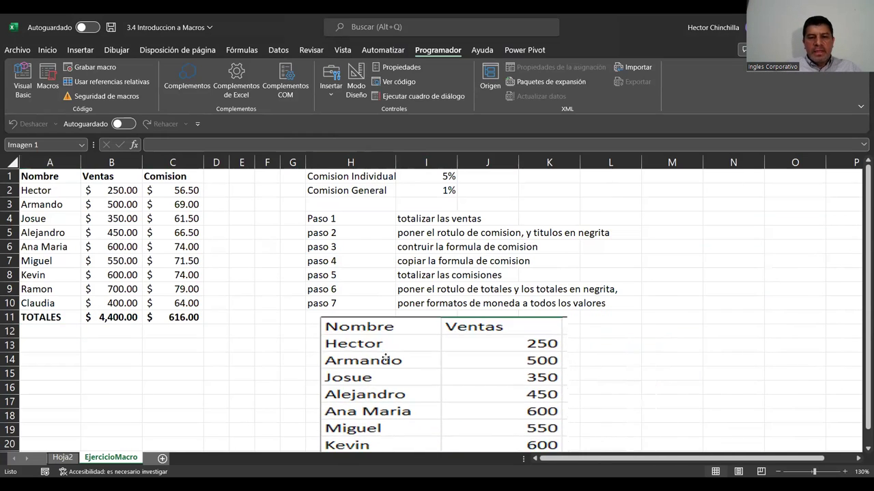
click(243, 348)
click(53, 349)
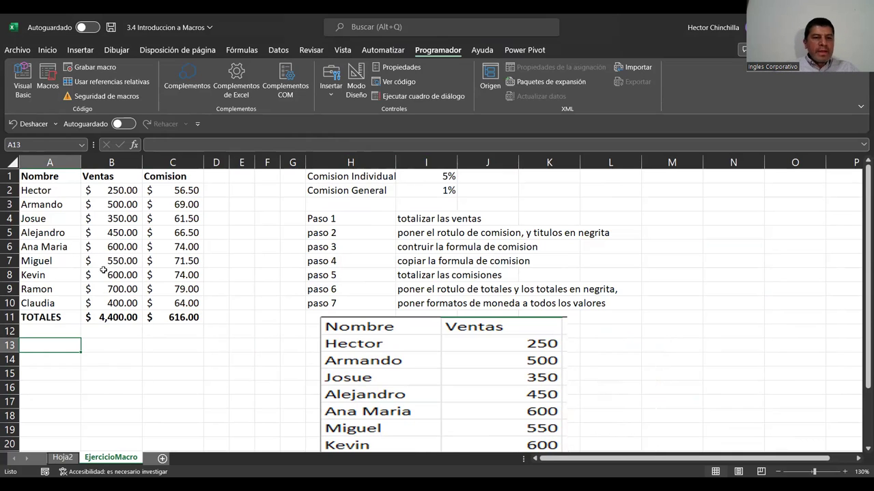
Step: Examine the commission table produced by the macro and the list of macros available in the open workbooks
click(86, 246)
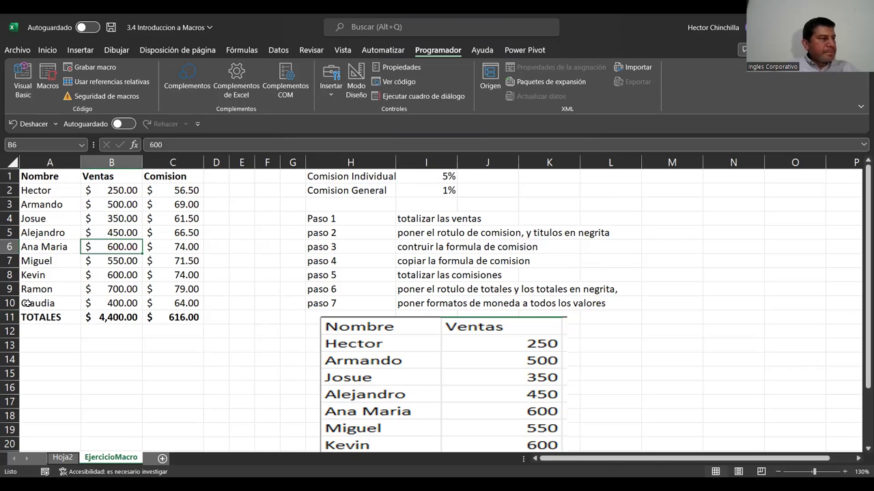
click(78, 334)
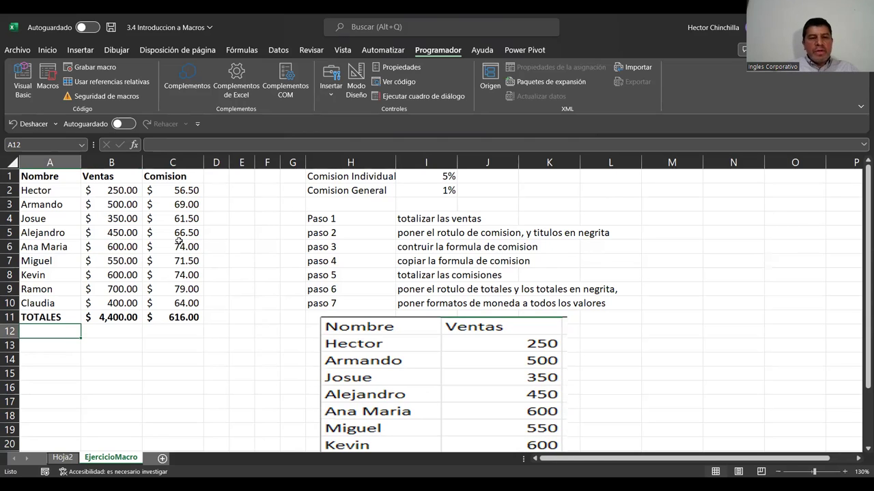
click(54, 178)
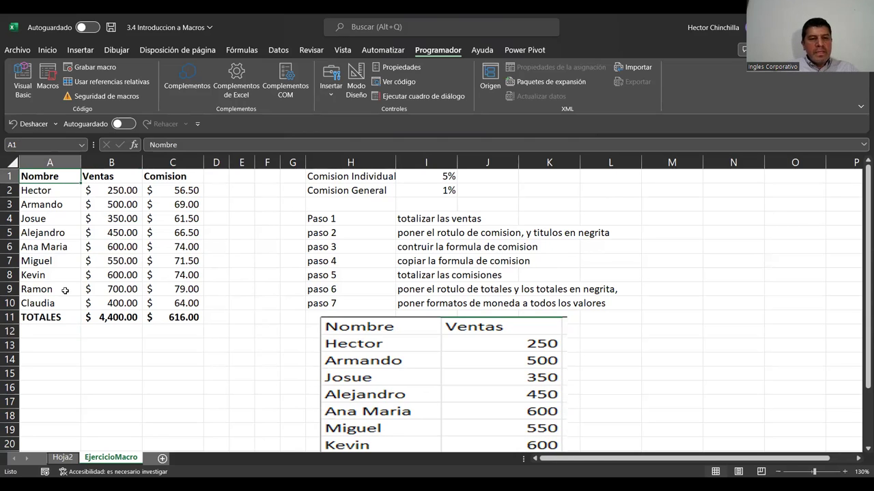
click(54, 331)
click(52, 178)
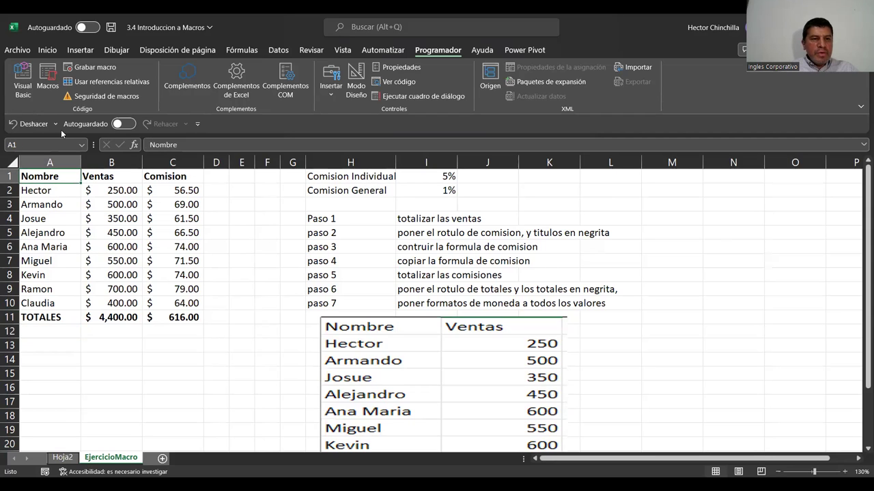
click(52, 81)
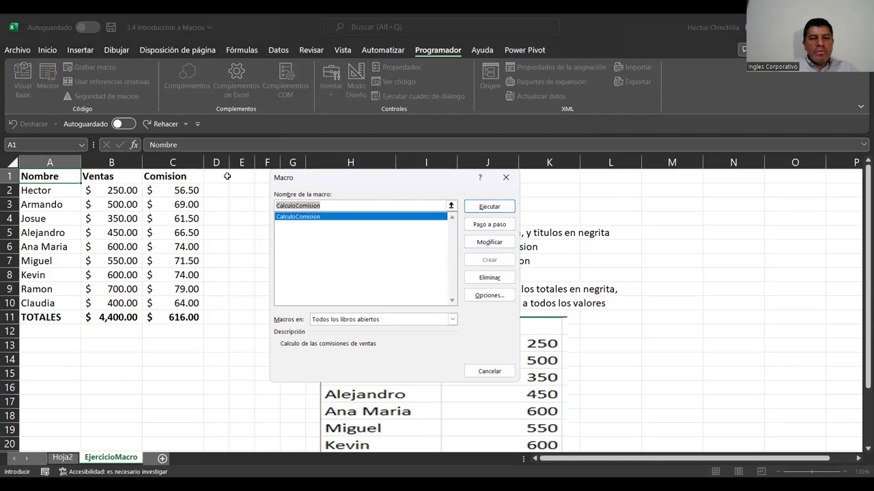
click(506, 180)
click(64, 244)
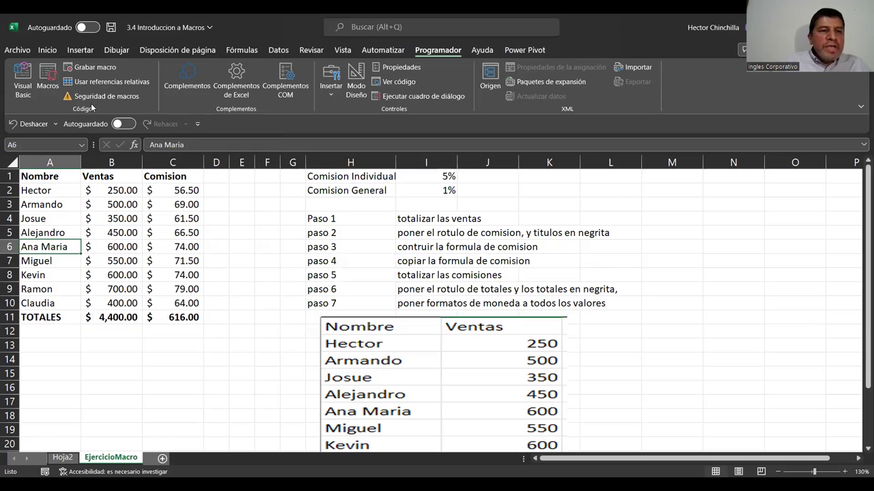
click(48, 51)
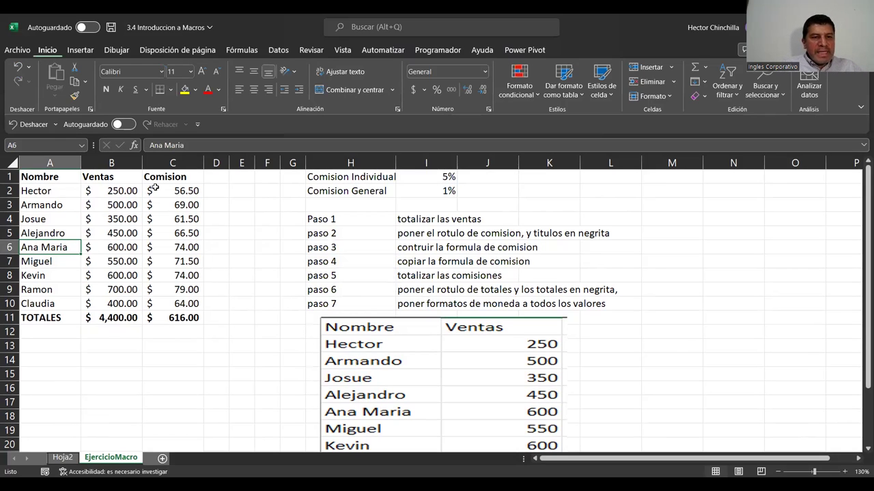
click(115, 330)
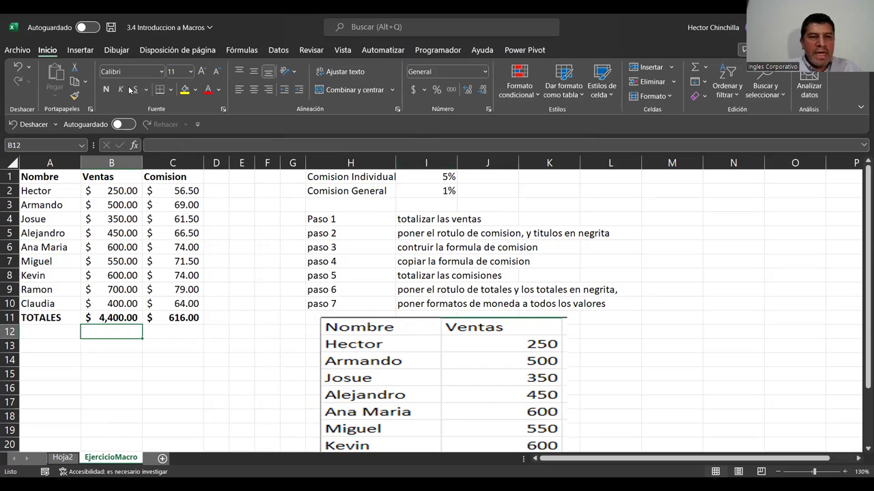
Step: Try to save the workbook in its current Excel format without macros
click(112, 29)
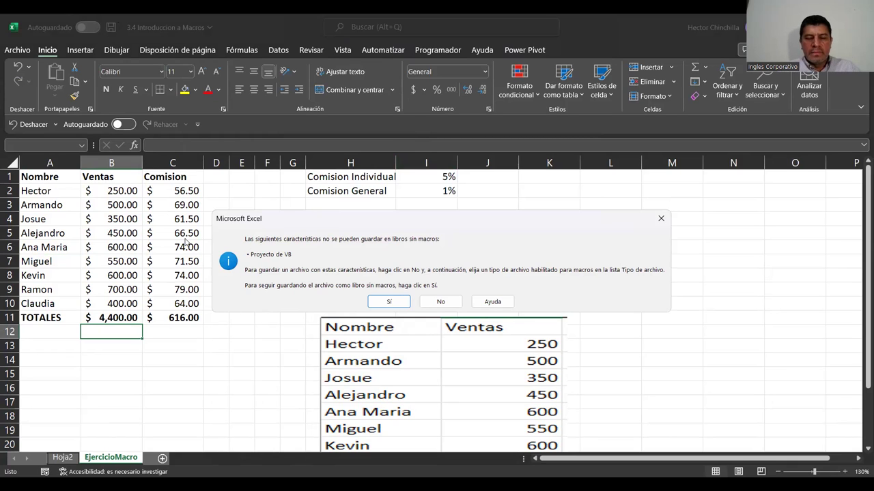
click(654, 224)
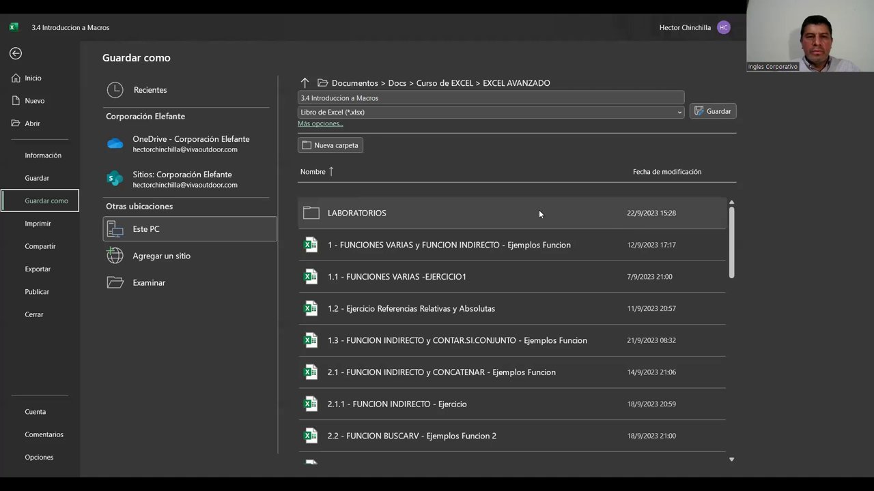
click(15, 54)
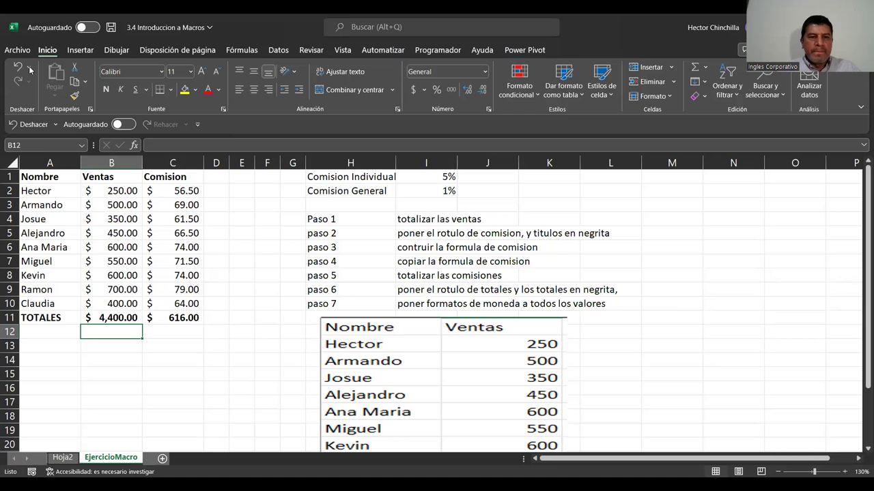
click(252, 273)
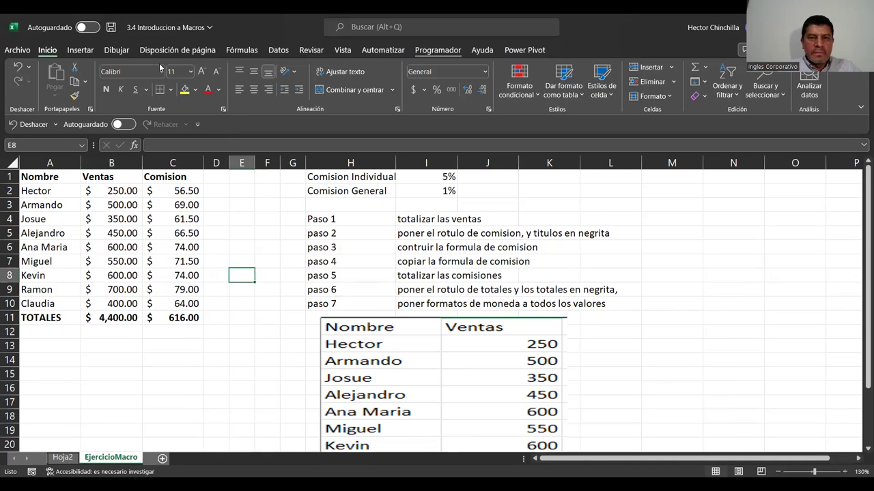
Step: Check that CalculoComision is still in the workbook's list of macros
click(438, 49)
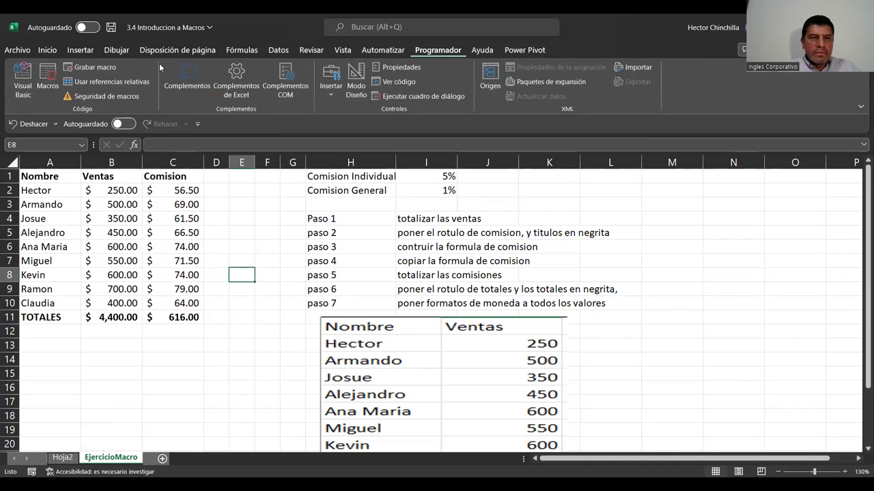
click(47, 86)
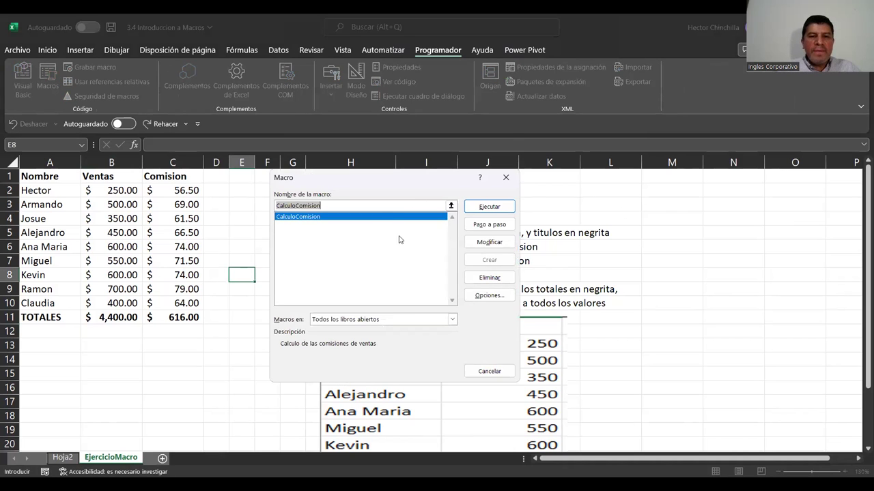
click(488, 371)
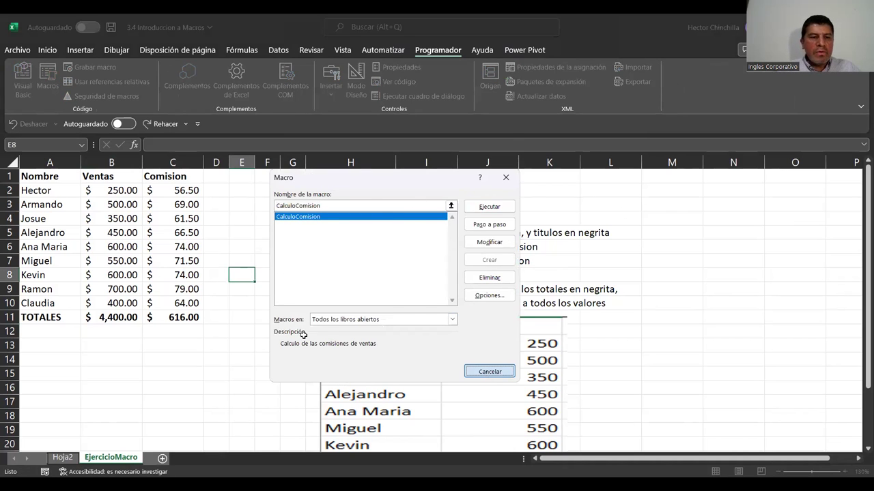
click(83, 343)
click(40, 178)
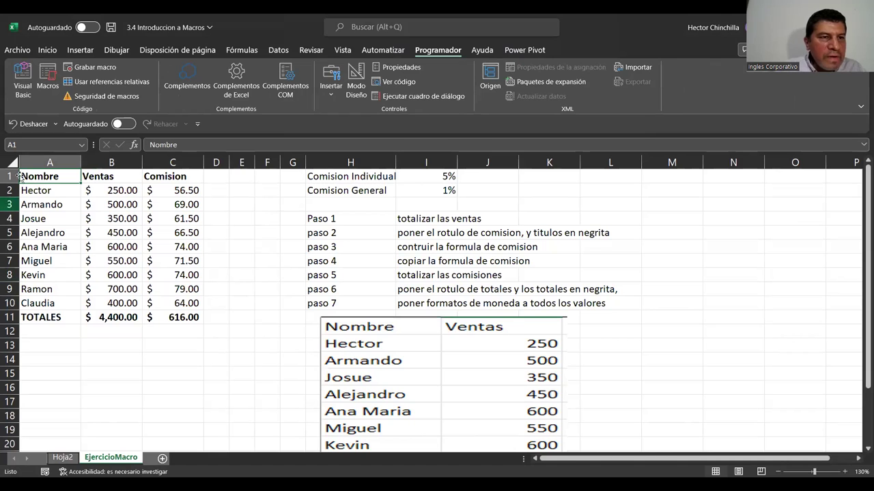
Step: Save a copy of the workbook in the EXCEL AVANZADO folder as a macro-enabled Excel workbook (*.xlsm), keeping its file name
click(17, 51)
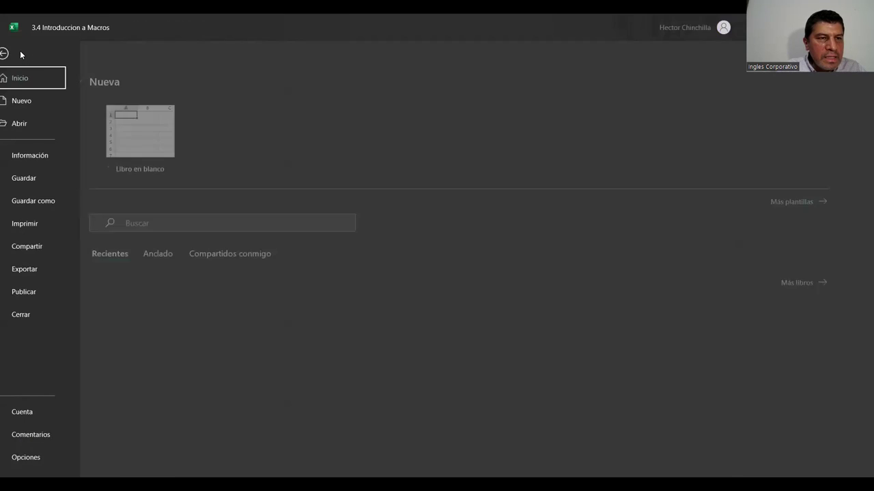
click(54, 200)
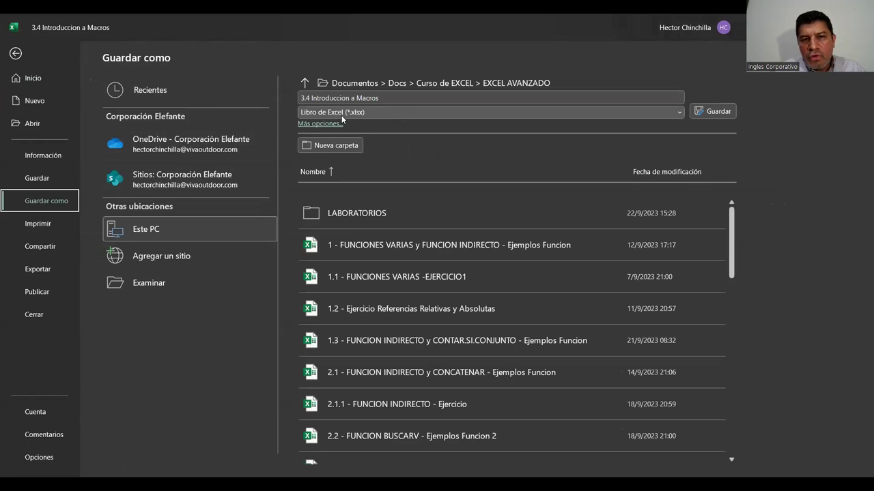
click(679, 114)
click(546, 112)
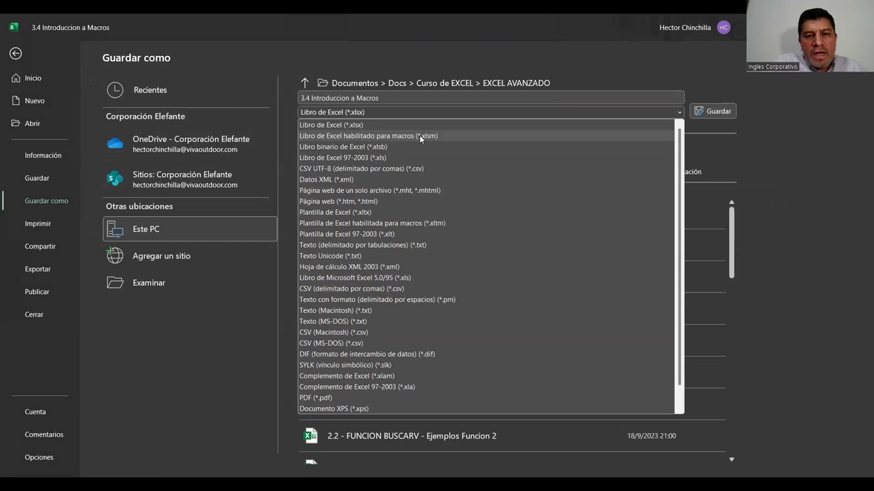
click(363, 136)
click(706, 111)
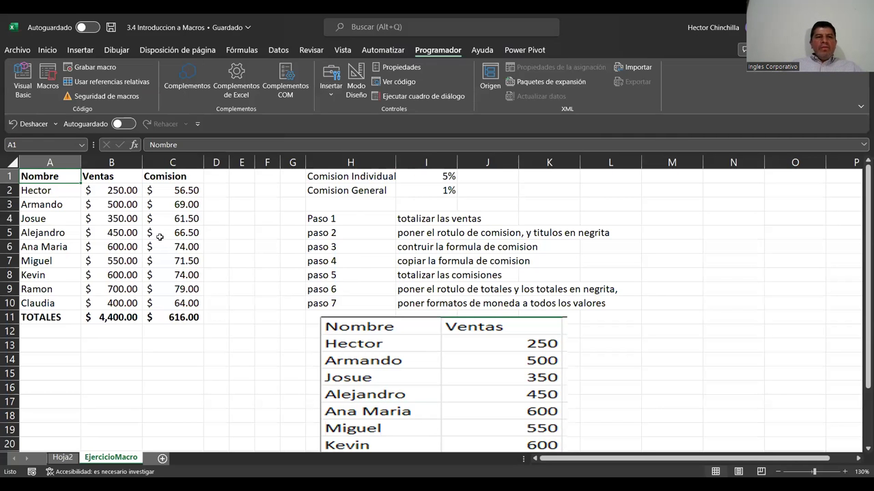
Step: Save the macro-enabled workbook again and close it
click(47, 221)
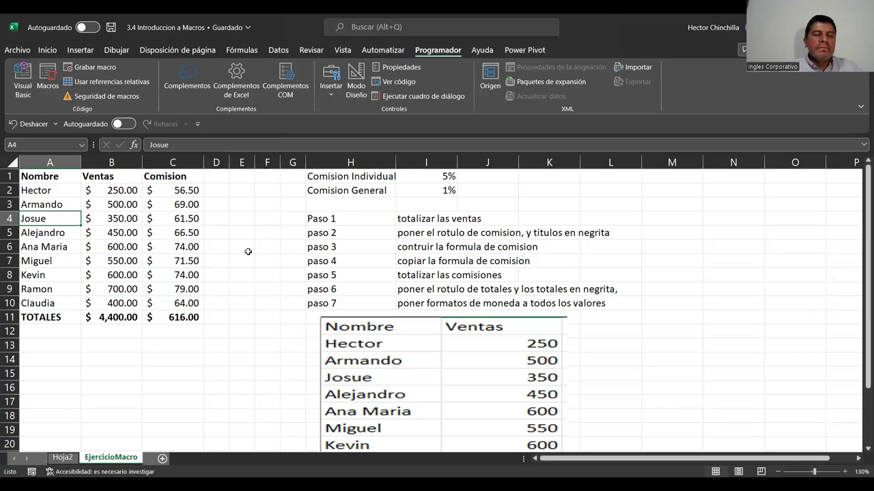
click(110, 28)
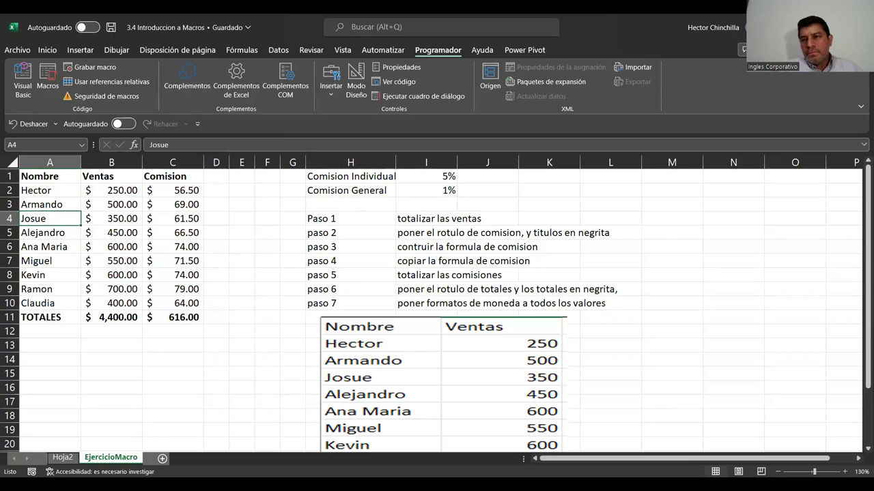
key(ctrl+w)
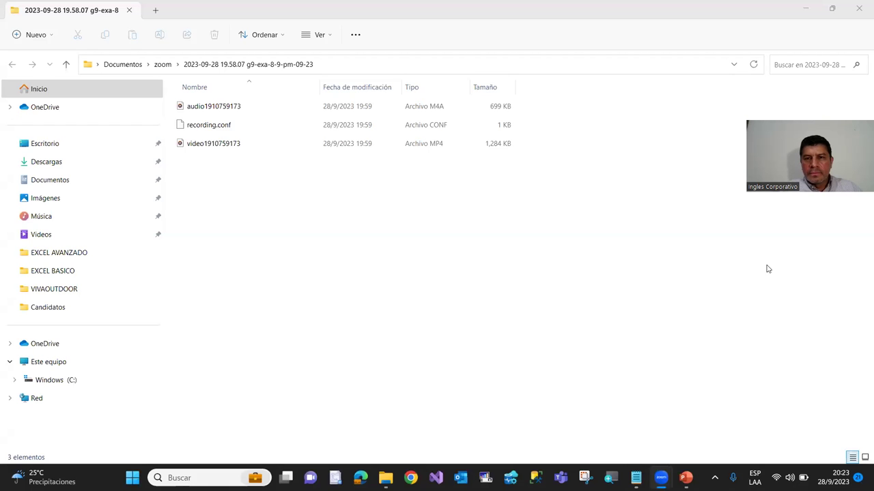
Step: Switch to File Explorer and reopen the macro-enabled workbook 3.4 Introduccion a Macros from the EXCEL AVANZADO folder
click(42, 258)
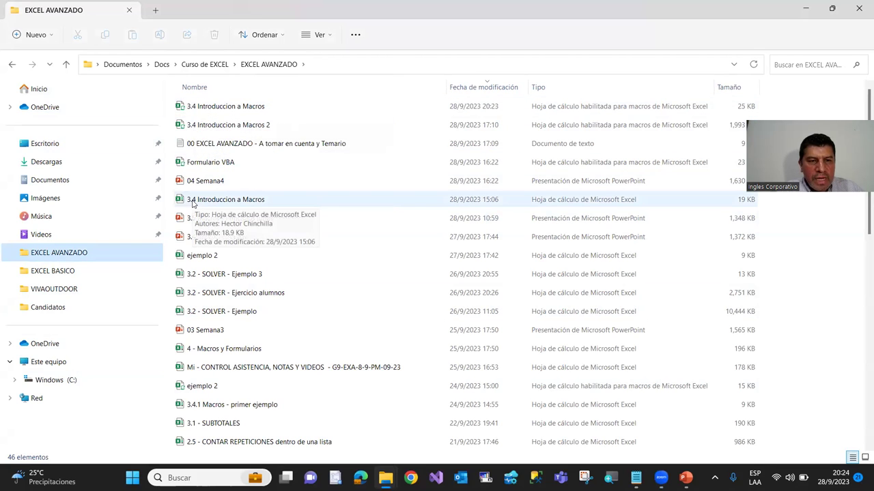
click(182, 109)
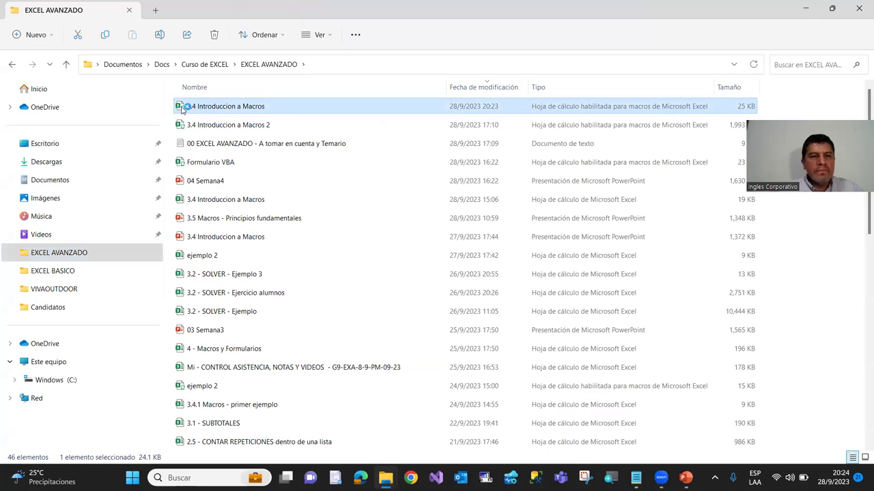
double_click(182, 109)
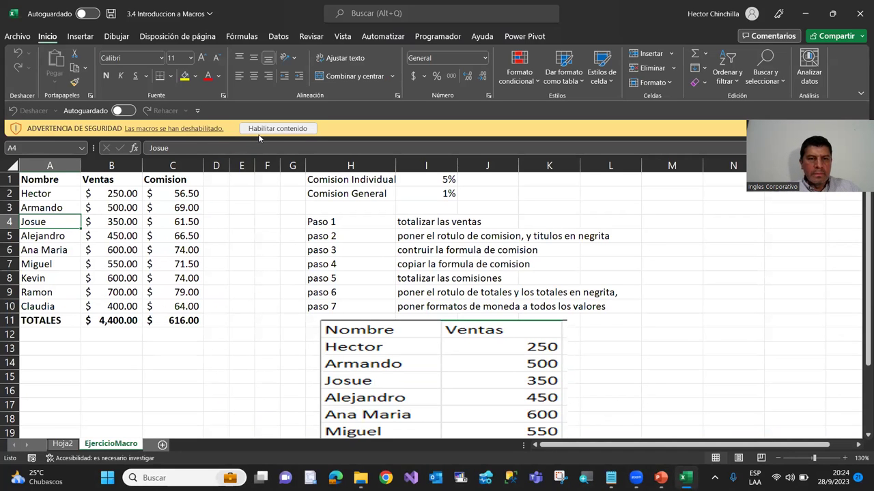
Step: Enable the disabled macro content in the reopened workbook
click(258, 131)
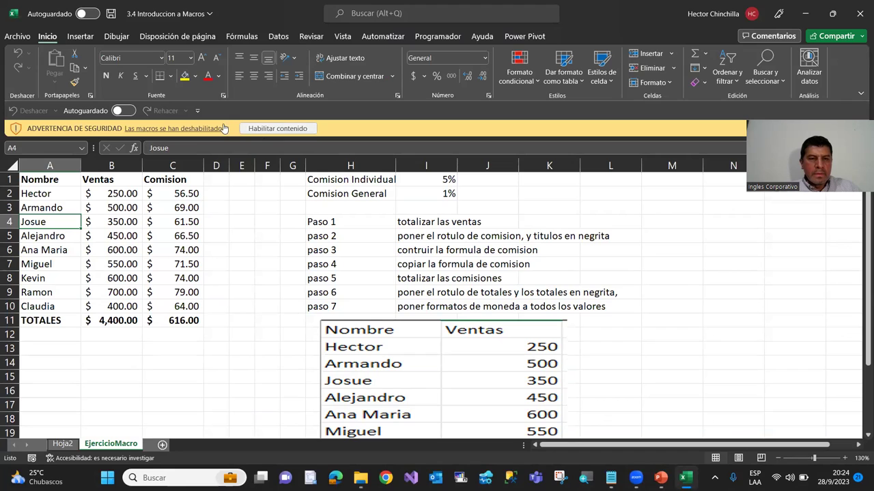
click(256, 131)
click(63, 192)
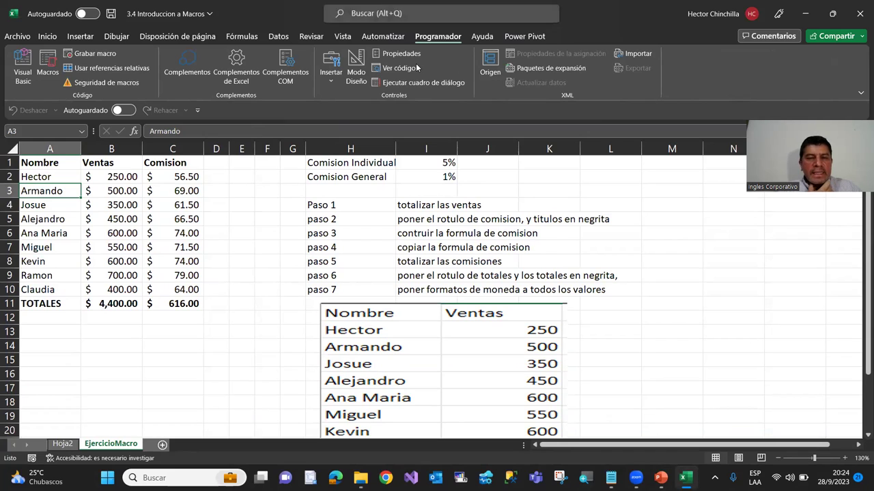
Step: Review the macro security settings in the Trust Center, then close it
click(98, 82)
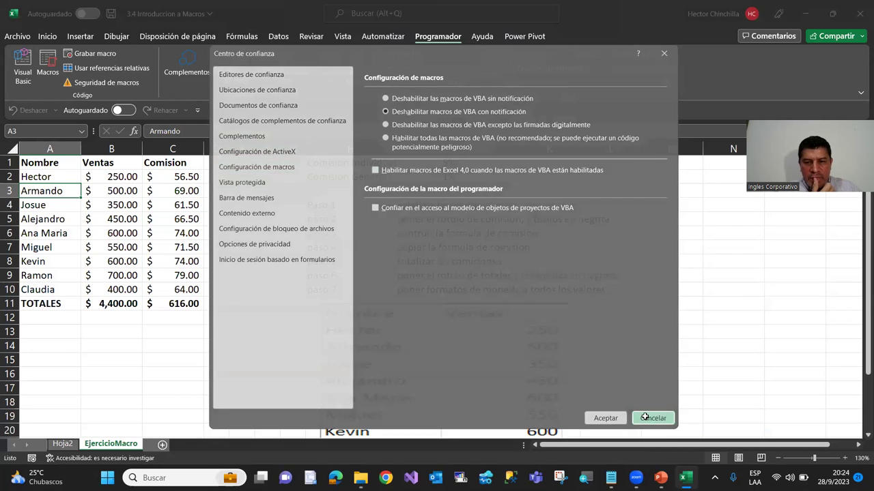
click(647, 419)
click(160, 219)
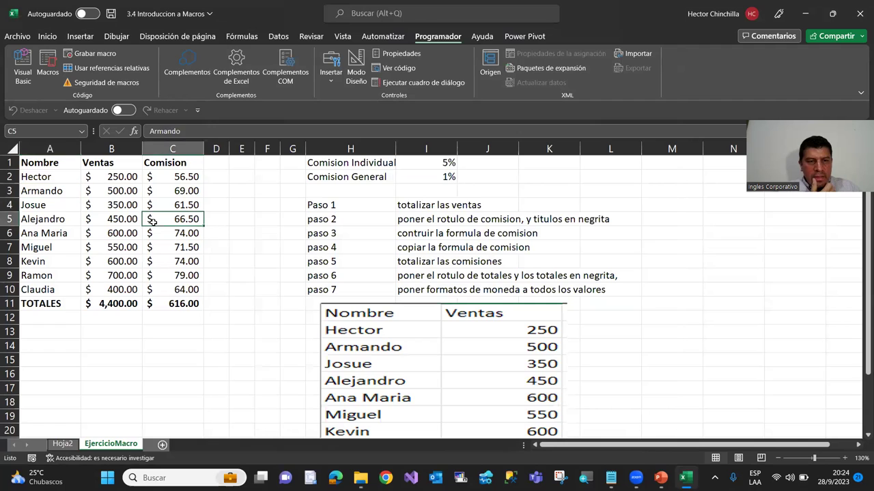
Step: Check the reopened workbook's list of macros for CalculoComision, then close the list
click(97, 276)
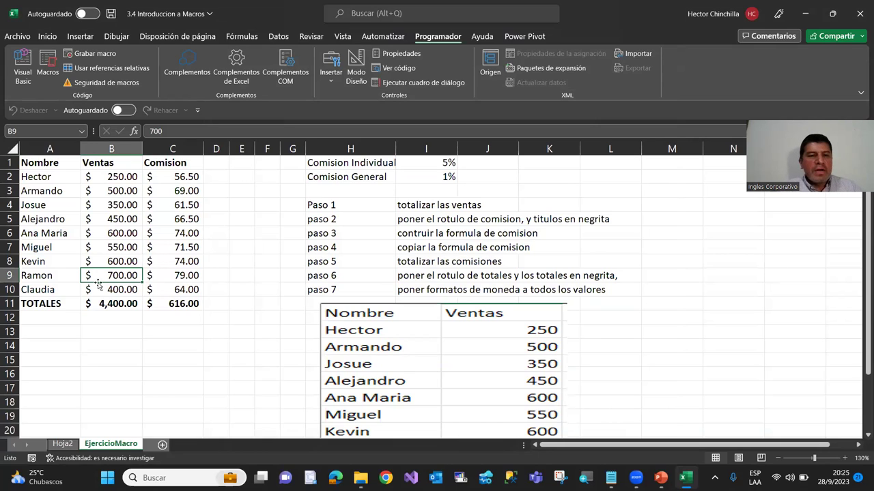
click(59, 305)
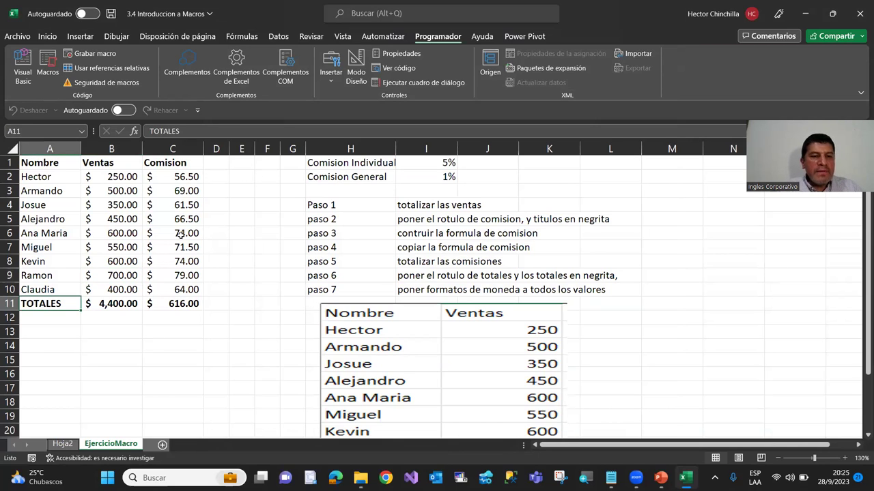
click(45, 69)
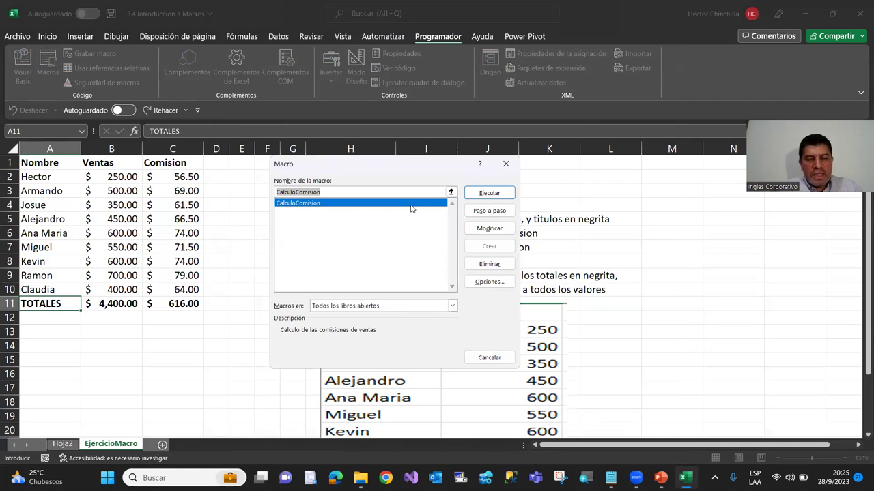
drag(390, 162, 385, 156)
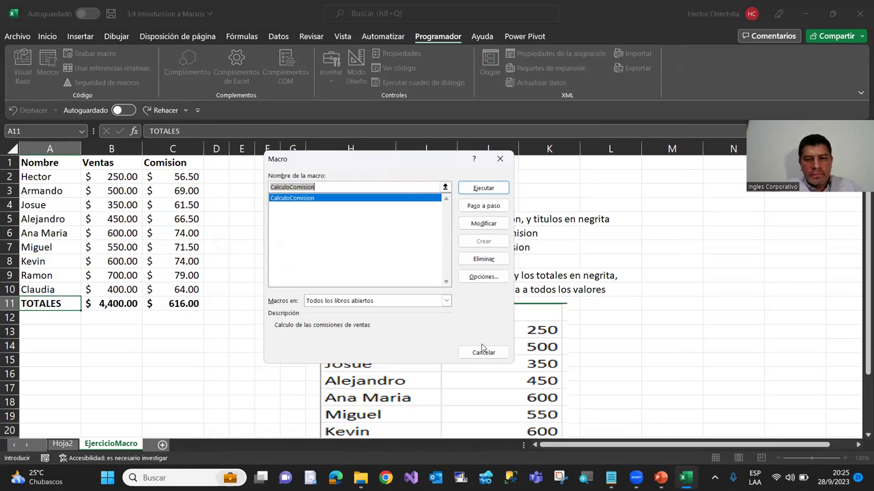
click(487, 354)
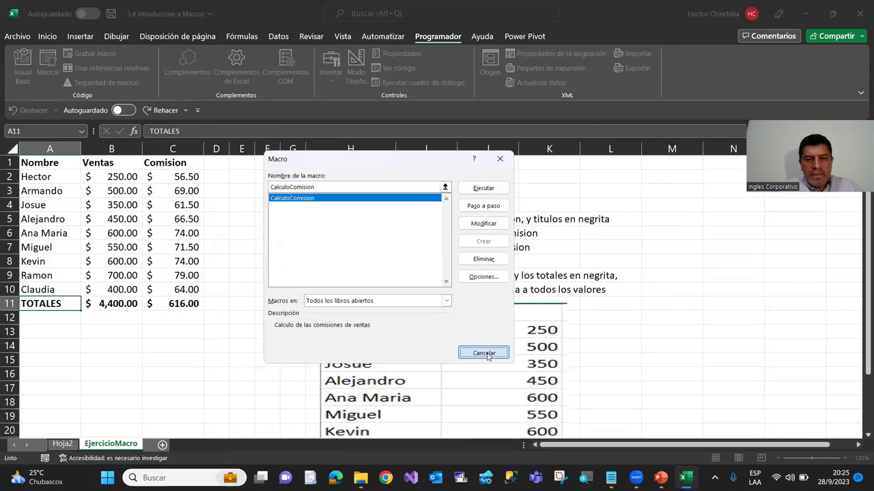
click(121, 332)
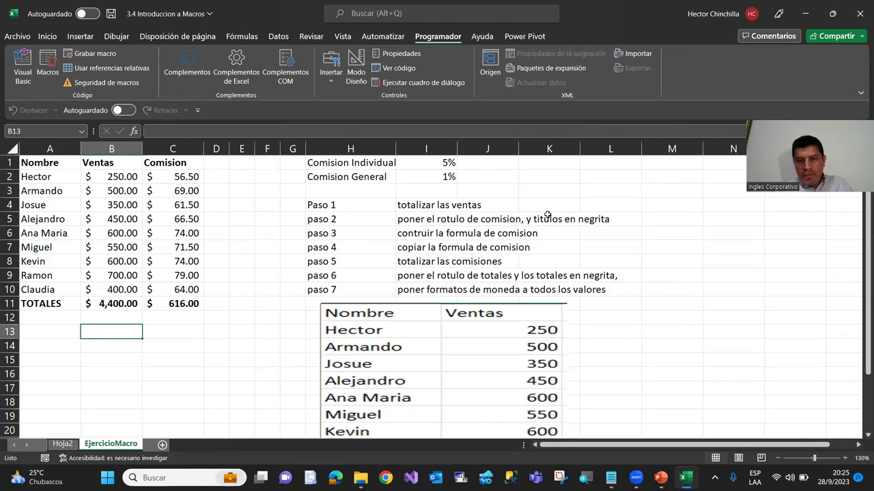
click(75, 203)
click(163, 176)
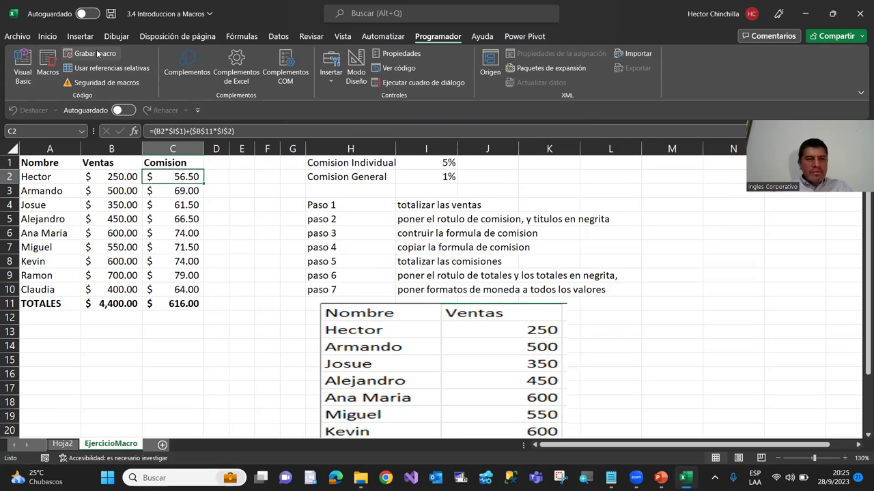
click(85, 276)
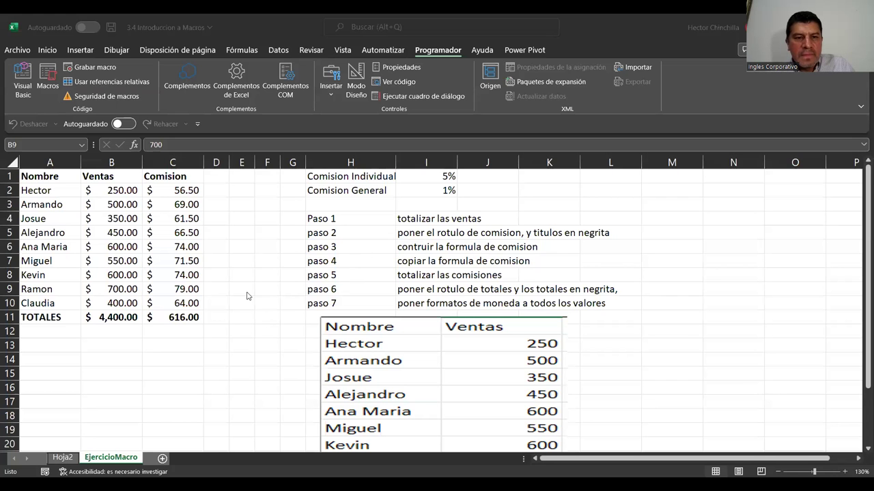
click(157, 272)
click(87, 212)
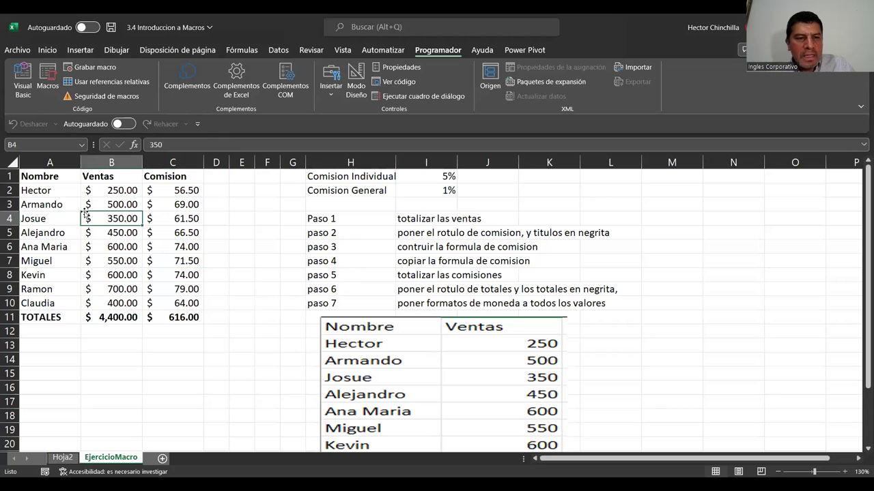
click(47, 177)
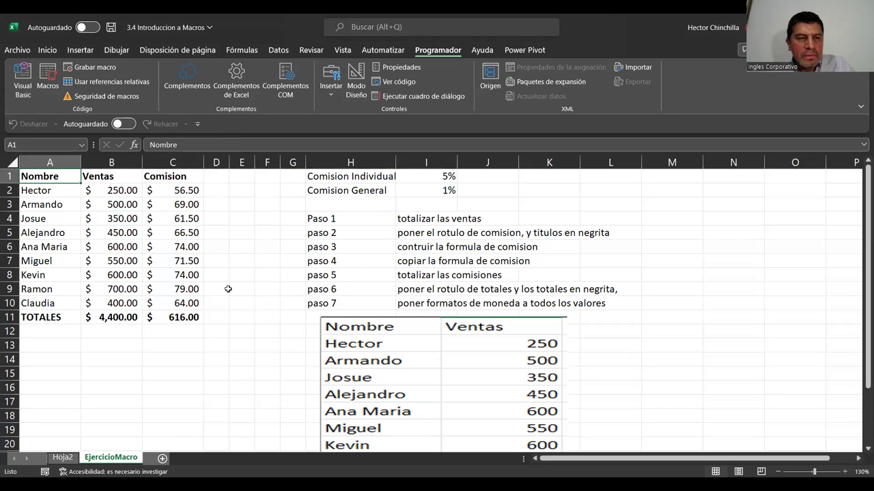
Step: Open the CalculoComision macro's code for editing and read the comment lines at its beginning
click(48, 81)
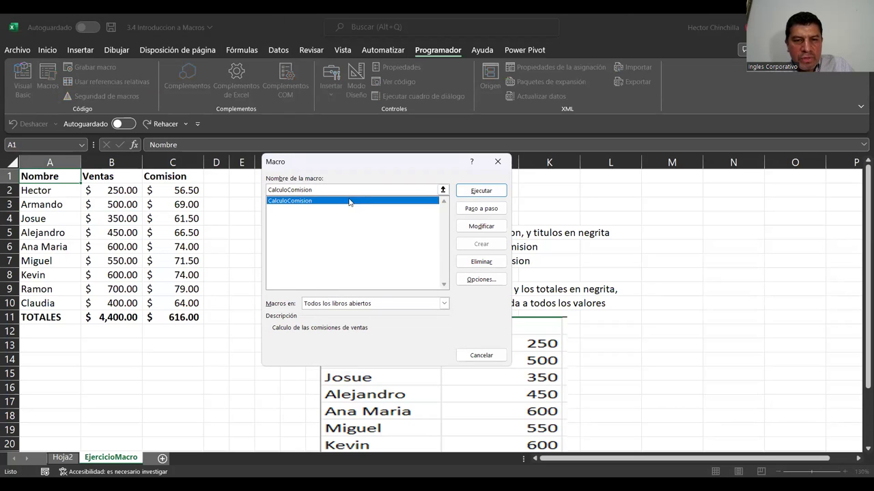
click(492, 228)
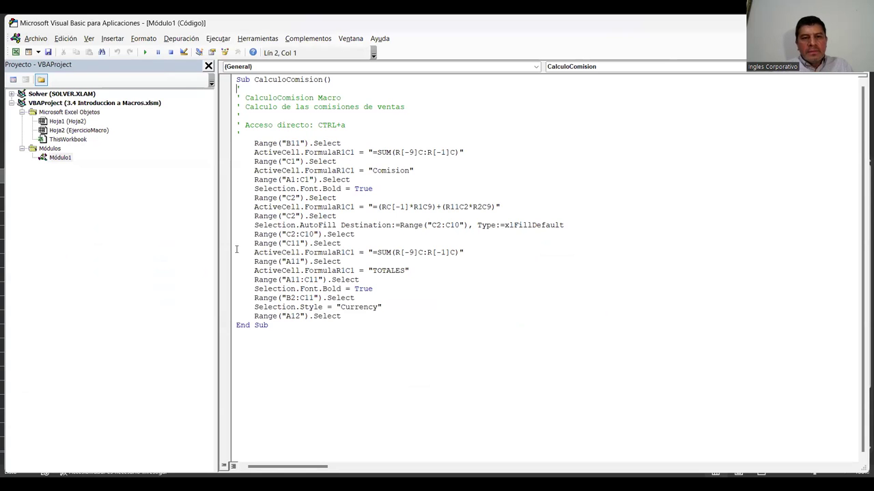
key(Down)
key(Down)
key(Down)
key(Down)
key(Down)
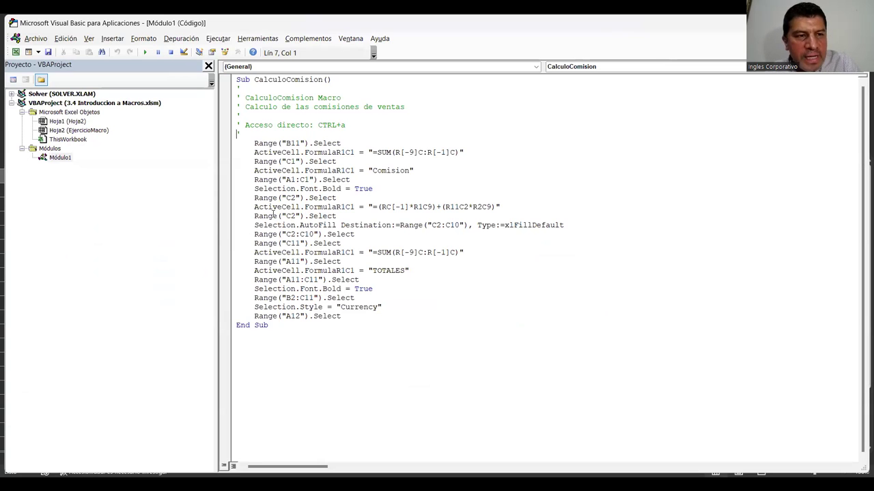
Step: Examine the macro statements for the B11 sales total, the Comision heading, the bold A1:C1 titles and the C2 commission formula
key(Down)
key(Down)
key(Down)
key(Right)
key(Right)
key(Down)
key(Down)
key(Down)
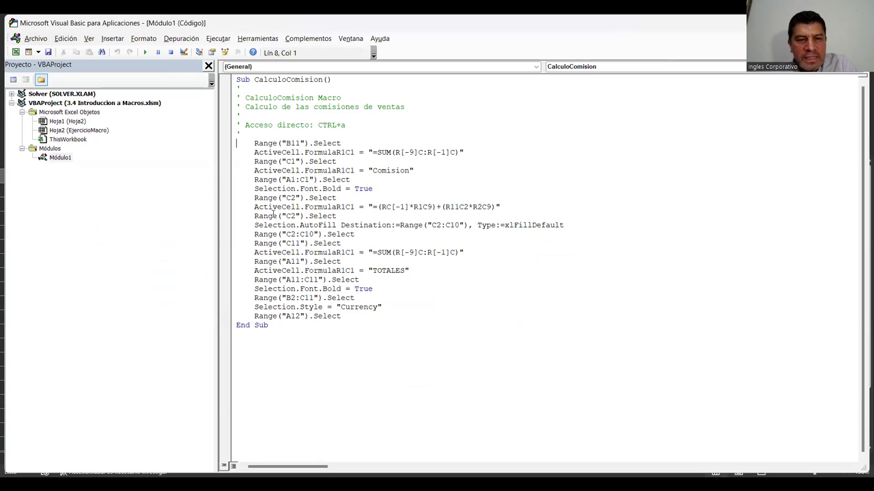
key(Down)
key(Up)
key(Up)
key(Up)
key(Up)
key(Up)
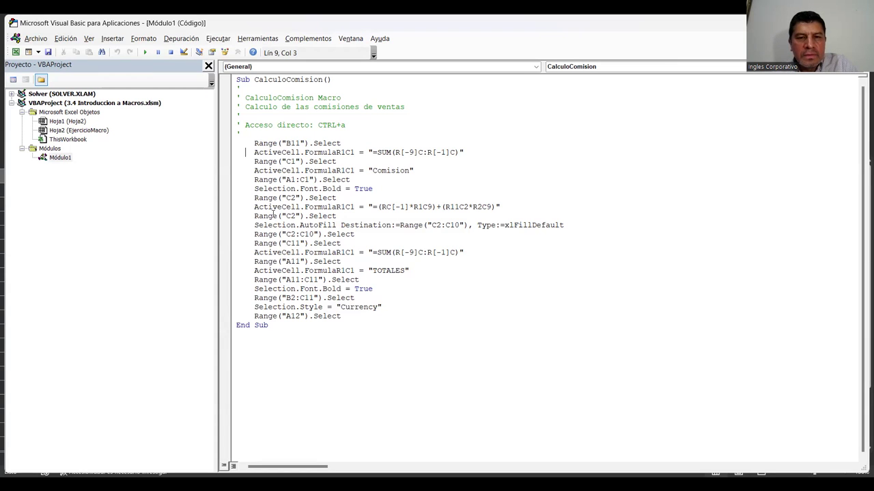
key(Right)
key(Right)
key(Right)
key(Right)
key(Right)
key(Right)
key(Right)
key(Right)
key(Right)
key(Right)
key(Right)
key(Right)
key(Down)
key(Down)
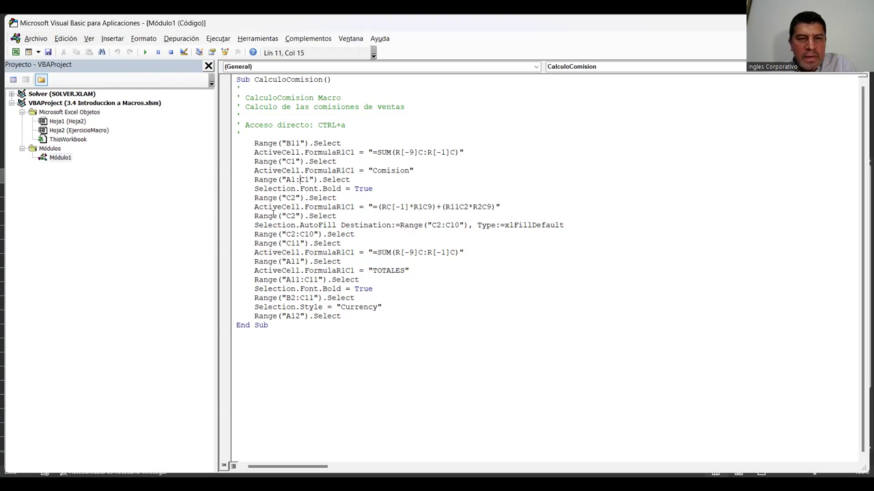
key(Left)
key(Left)
key(Down)
key(Right)
key(Right)
key(Right)
key(Right)
key(Down)
key(Down)
key(Down)
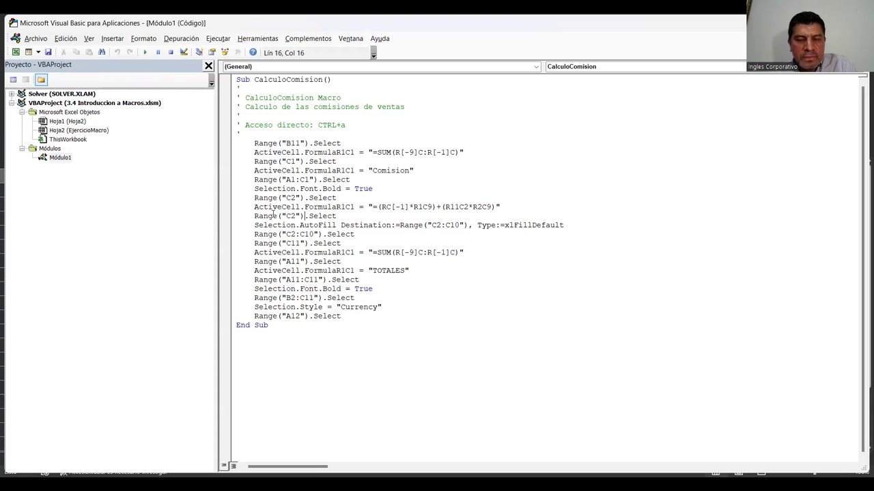
key(Up)
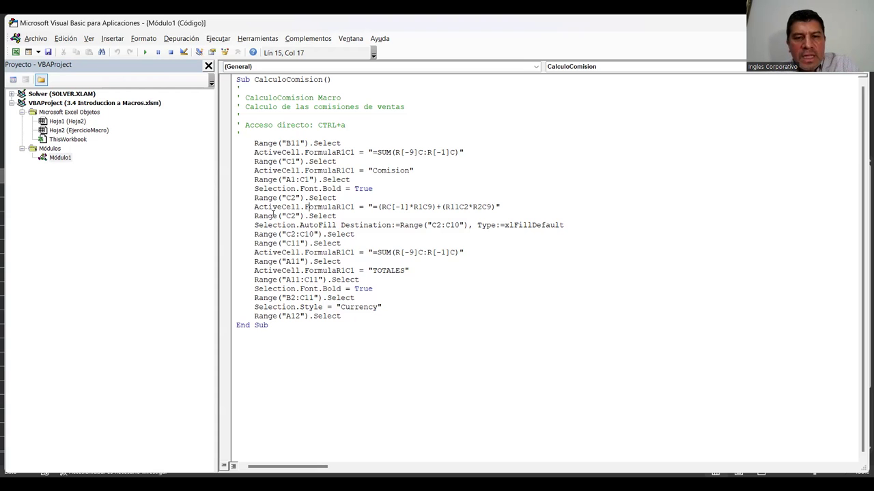
Step: Examine the AutoFill statement that copies the commission formula through the range C2:C10
key(Down)
key(Down)
key(Right)
key(Right)
key(Right)
key(Right)
key(Right)
key(Right)
key(Right)
key(Right)
key(Right)
key(Right)
key(Right)
key(Right)
key(Right)
key(Right)
key(Right)
key(Right)
key(Right)
key(Right)
key(Right)
key(Right)
key(Right)
key(Right)
key(Right)
key(Right)
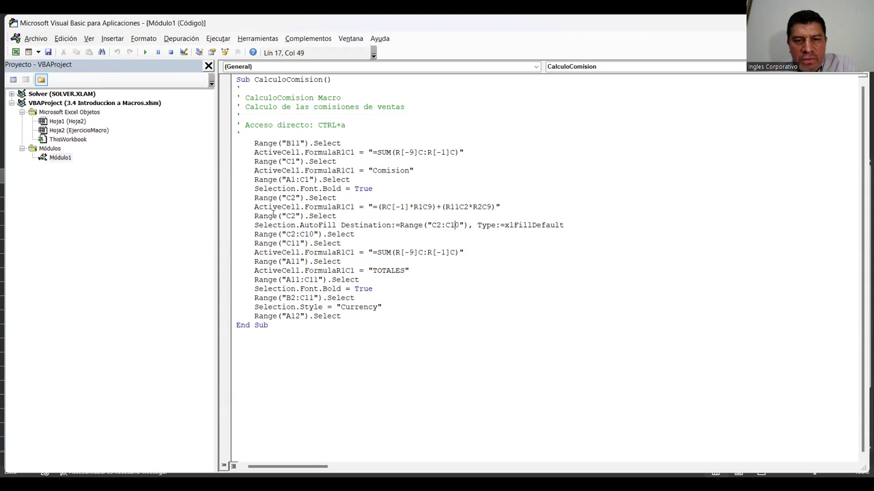
Step: Examine the remaining macro statements for the C11 total, the TOTALES label, bold totals and Currency style, then leave the code editor
key(Down)
key(Down)
key(Down)
key(Down)
key(Down)
key(Down)
key(Down)
key(Down)
key(Down)
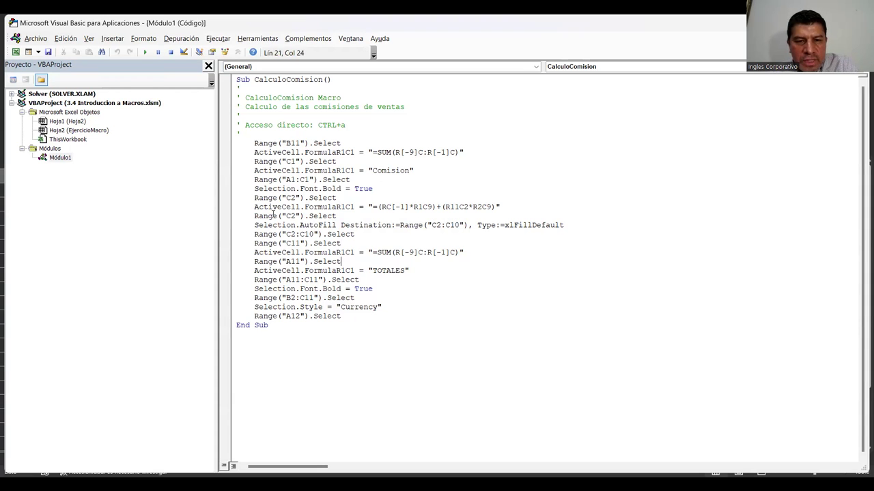
key(Down)
key(Down)
key(Down)
key(Up)
key(Up)
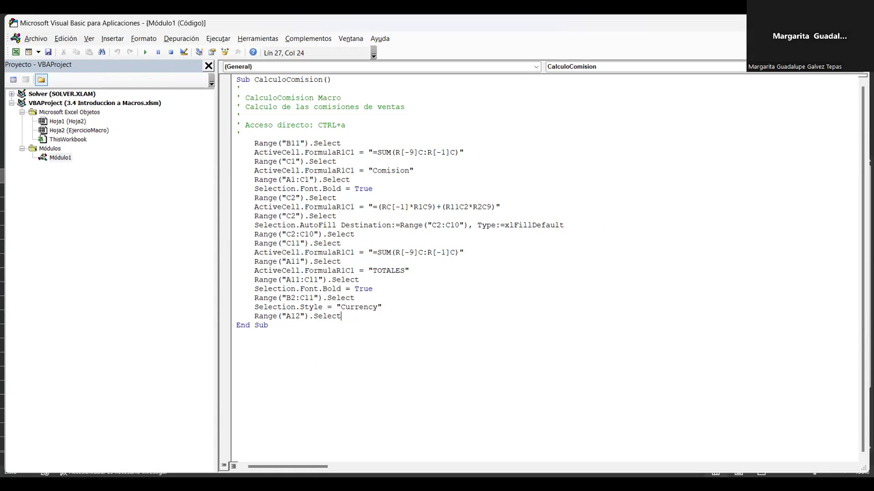
key(alt+F11)
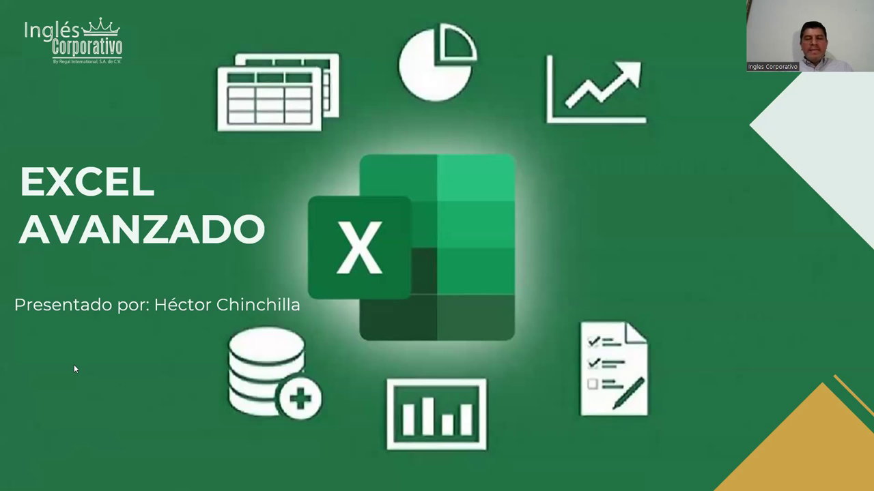
click(502, 240)
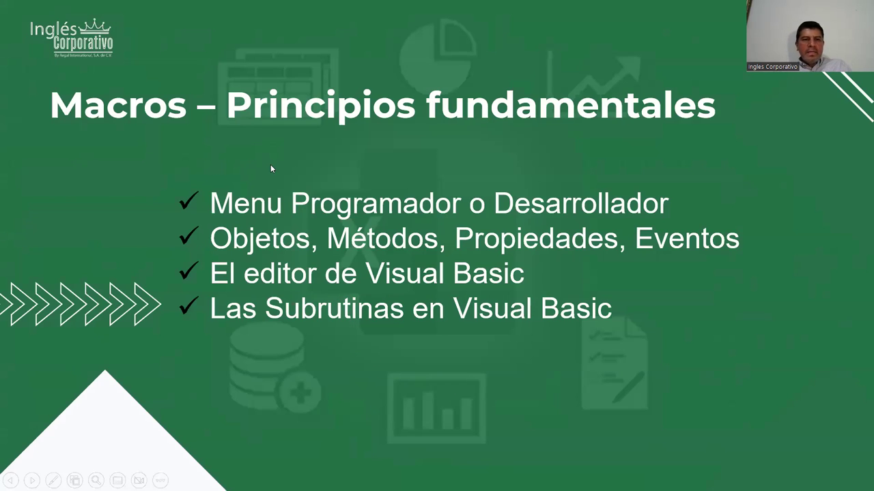